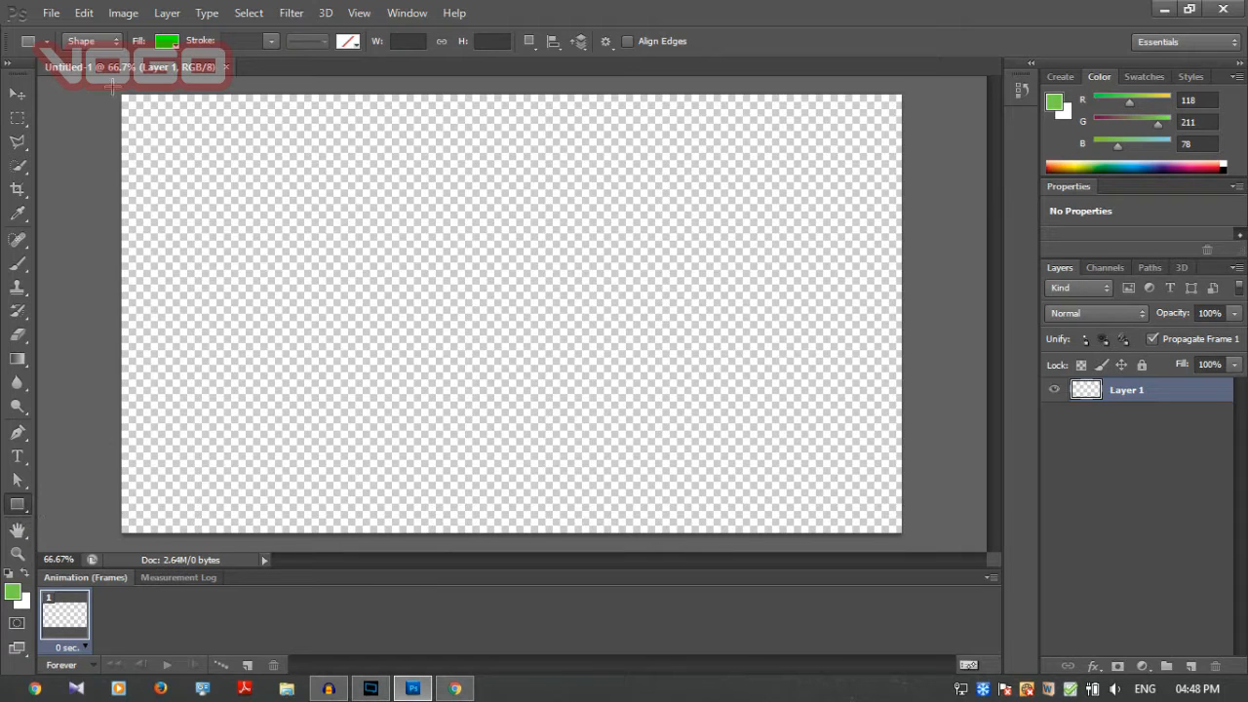
Cover the whole canvas with a green rectangle about 1318 × 745 px and give it a Violet, Green, Orange gradient overlay.
left_click_drag(112, 86, 914, 536)
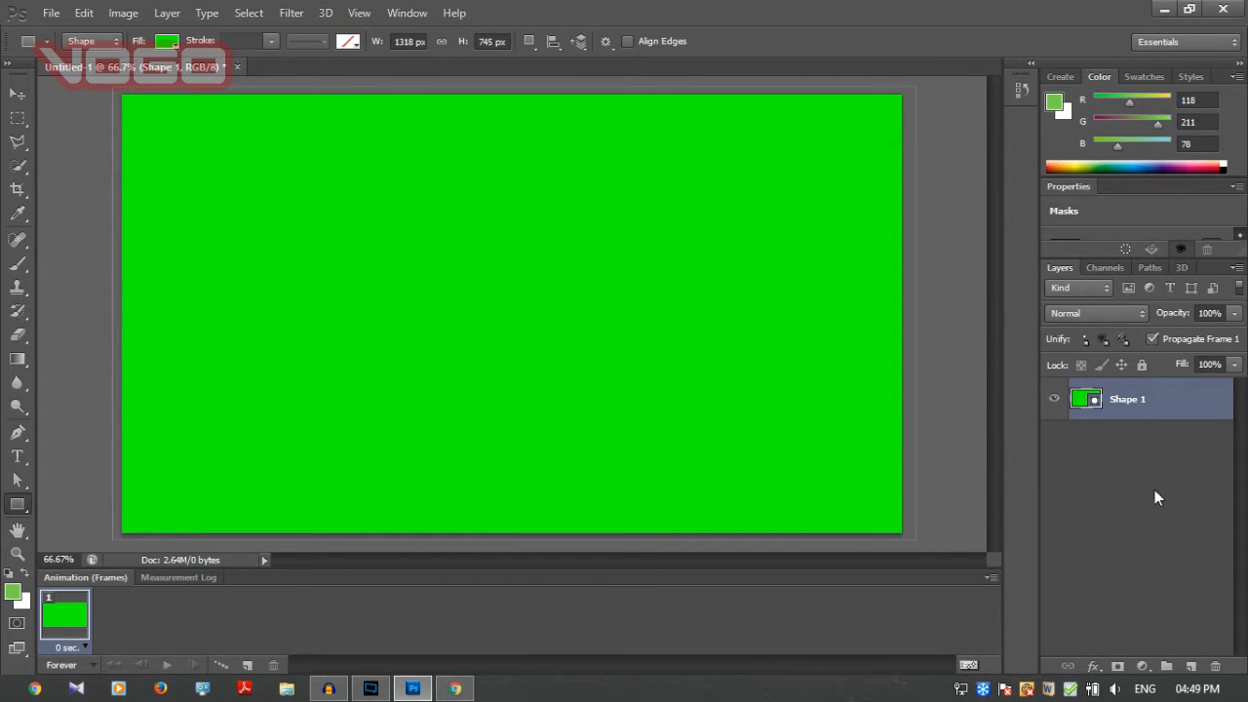
right_click(1150, 403)
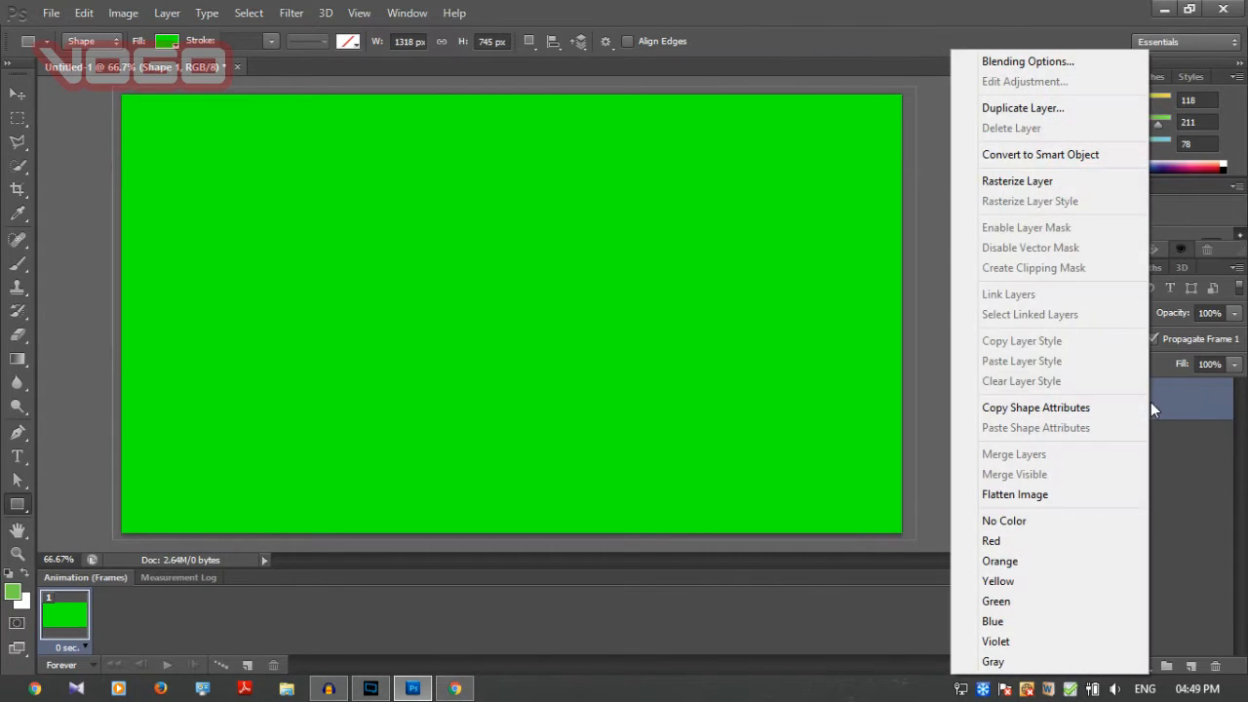
left_click(1019, 63)
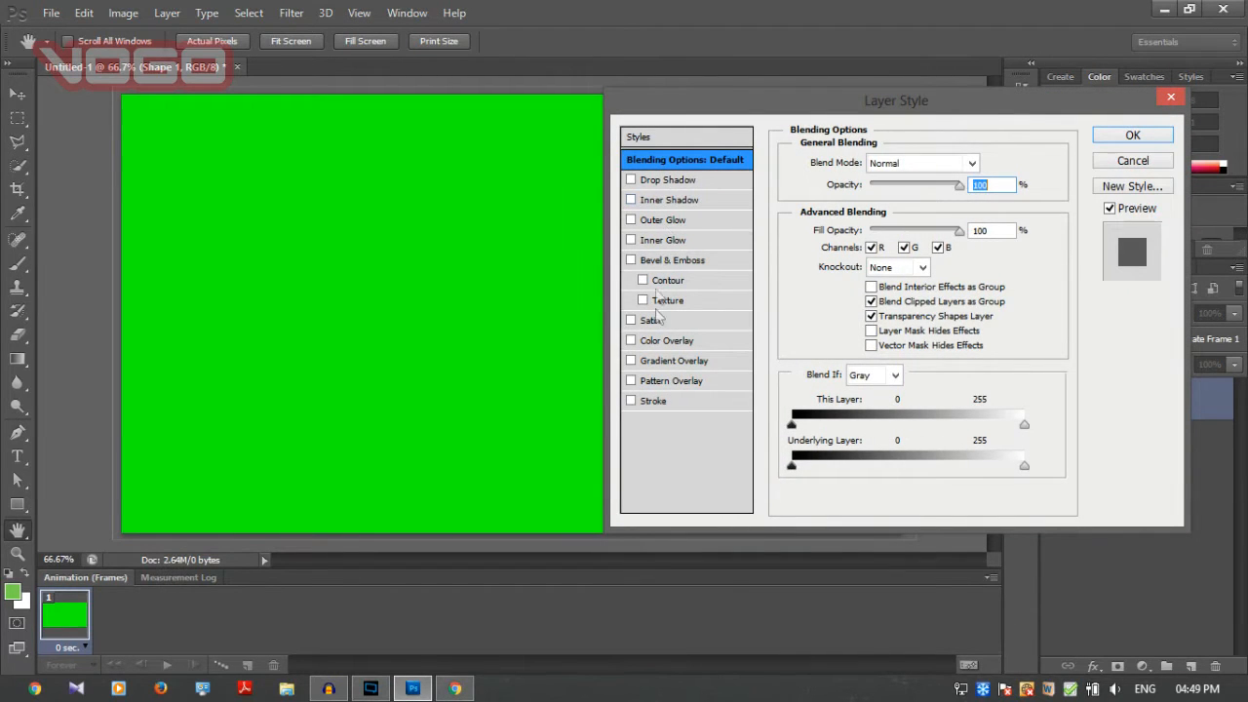
left_click(631, 364)
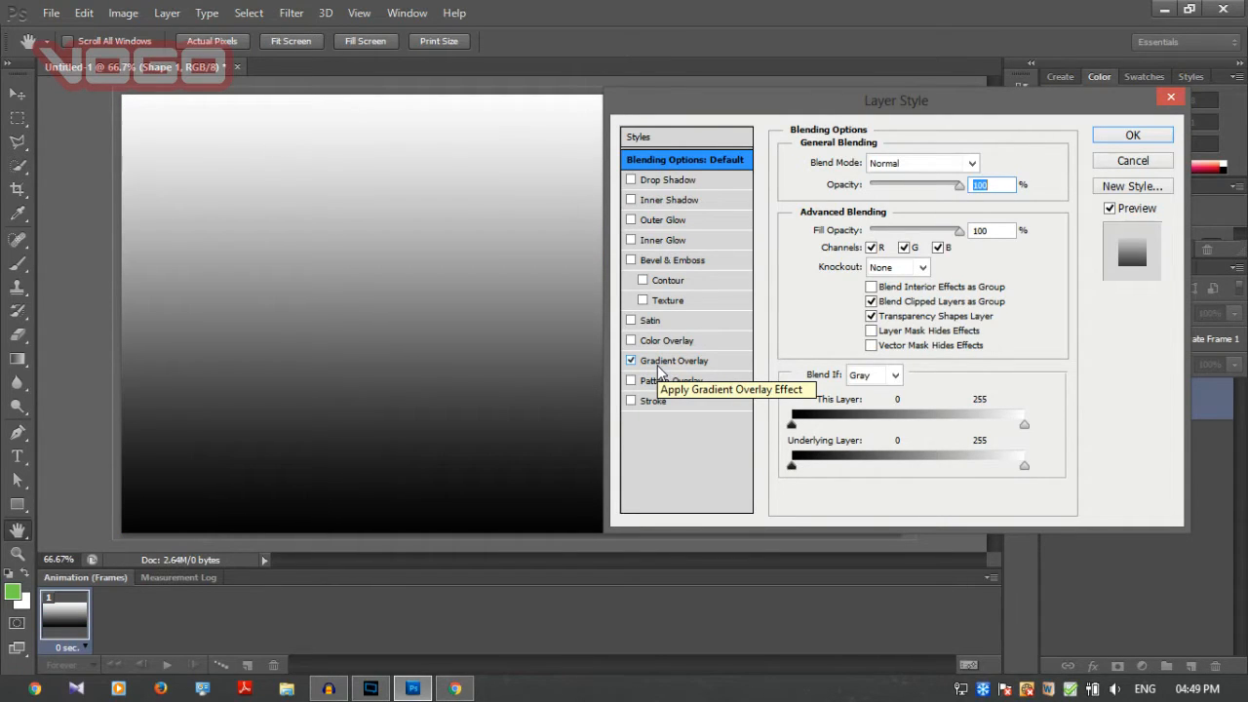
left_click(675, 361)
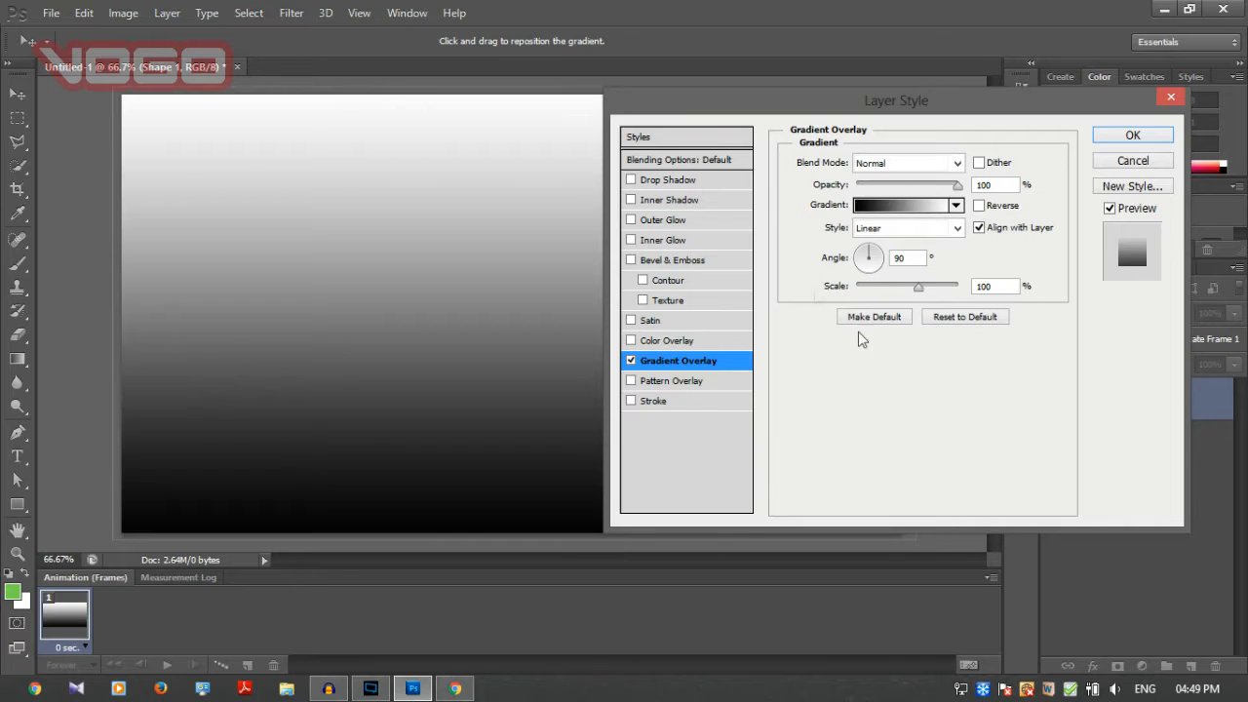
left_click(956, 206)
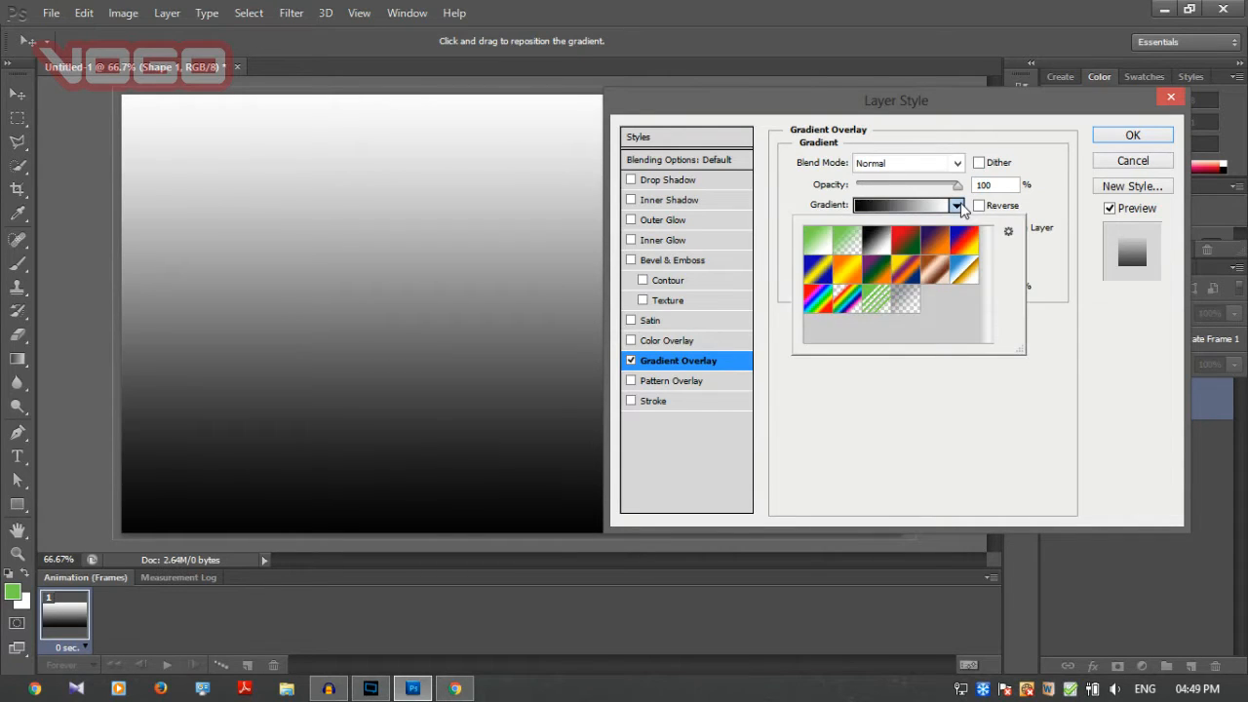
left_click(878, 269)
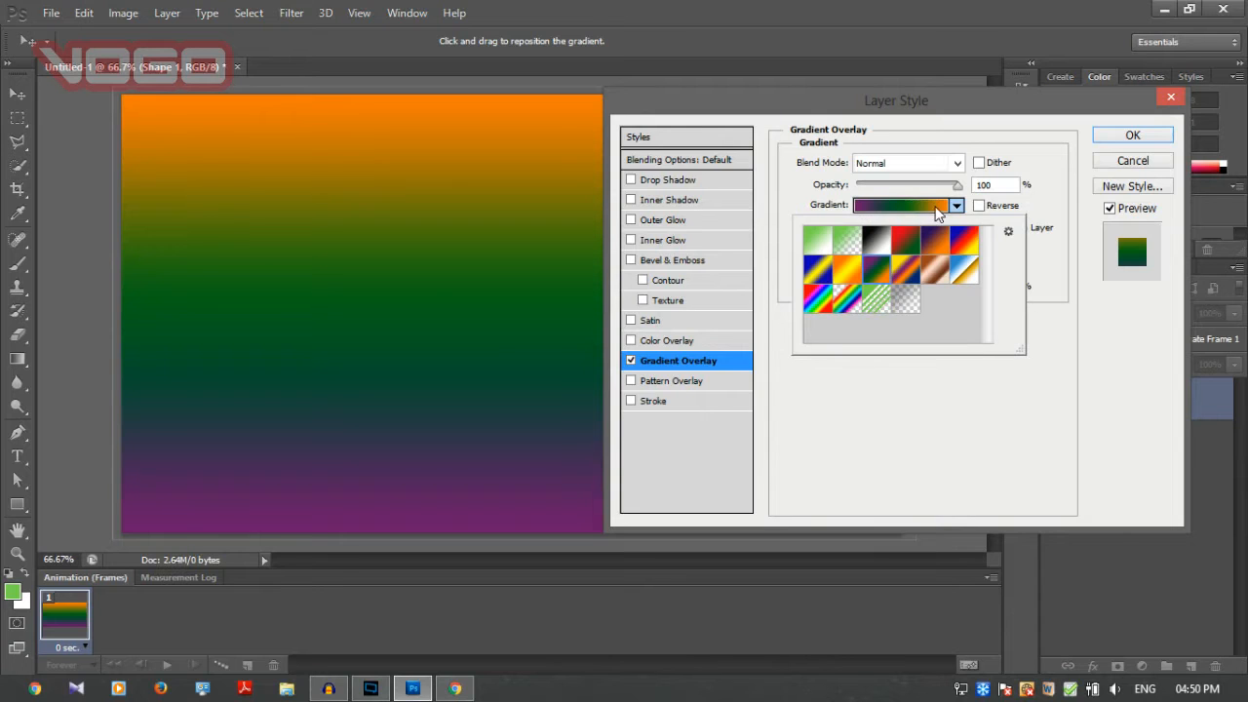
Edit the overlay's gradient and change its violet starting colour stop to bright red.
left_click(902, 205)
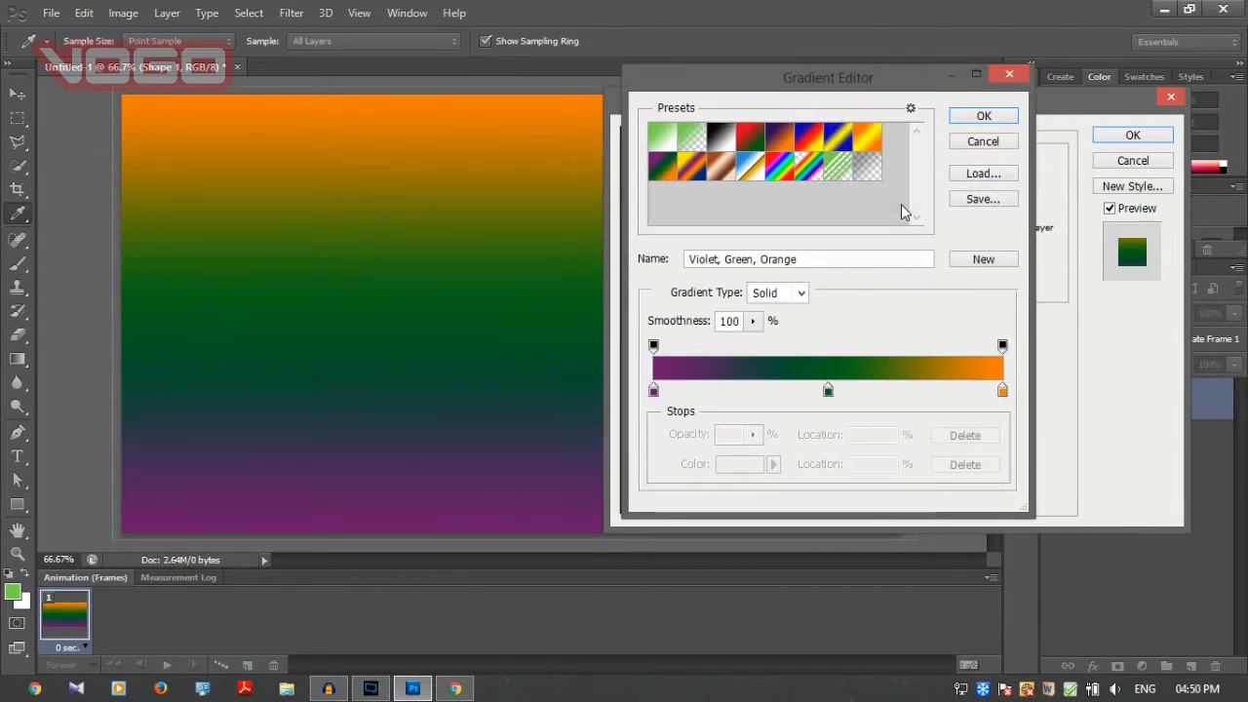
left_click(653, 390)
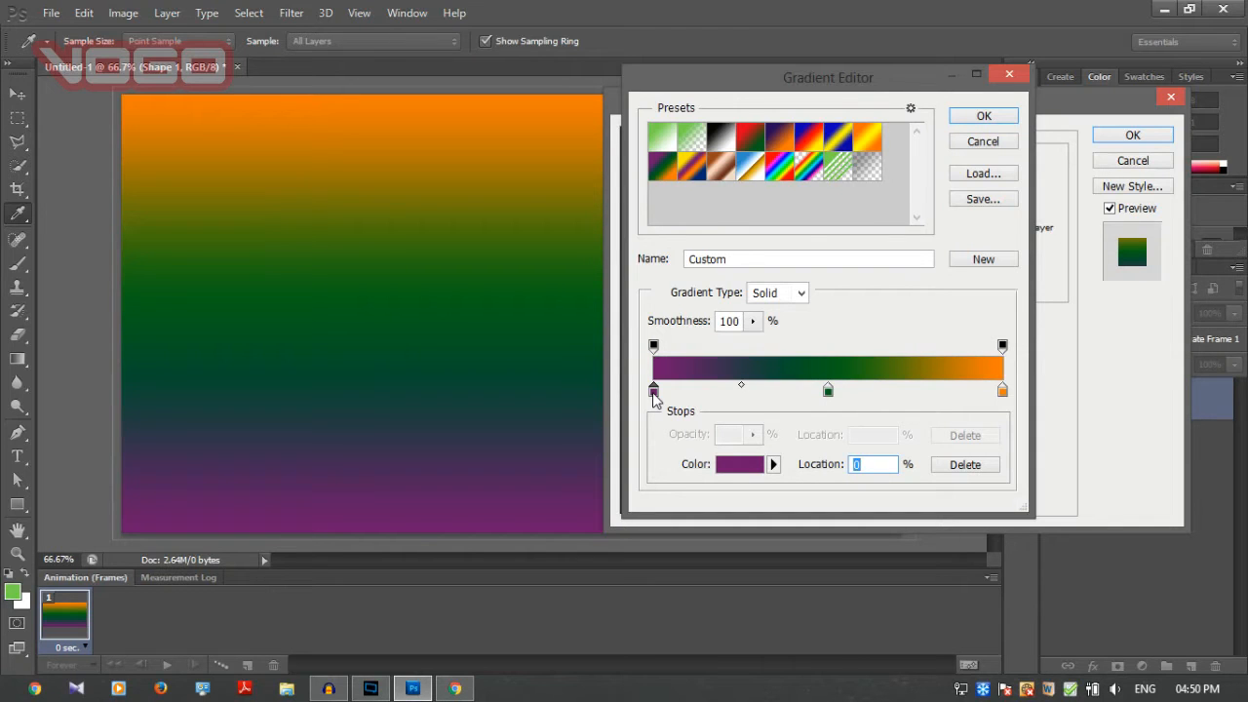
double_click(653, 390)
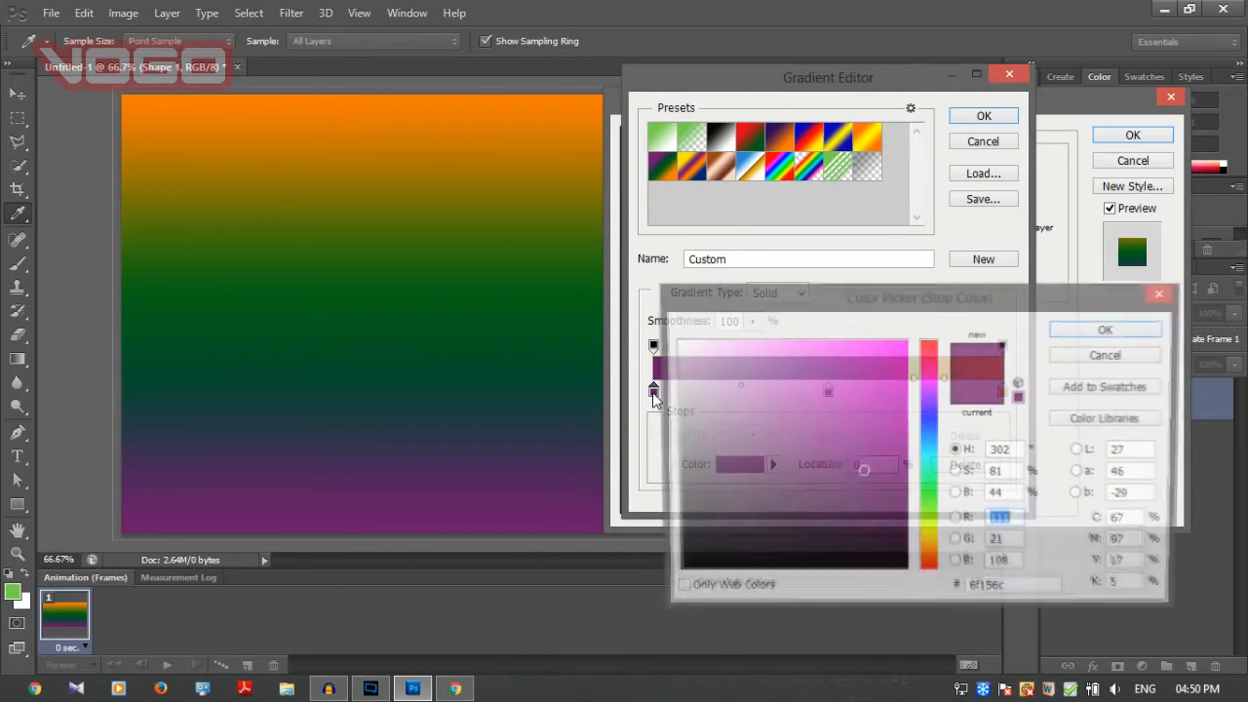
mouse_move(812, 466)
left_mouse_down()
mouse_move(886, 341)
mouse_move(938, 341)
left_mouse_up()
key("Return")
Try to recolour the gradient's middle green stop to pink ff00a8.
double_click(828, 390)
left_click_drag(934, 433, 930, 378)
mouse_move(903, 439)
left_mouse_down()
mouse_move(906, 356)
mouse_move(930, 366)
mouse_move(909, 345)
left_mouse_up()
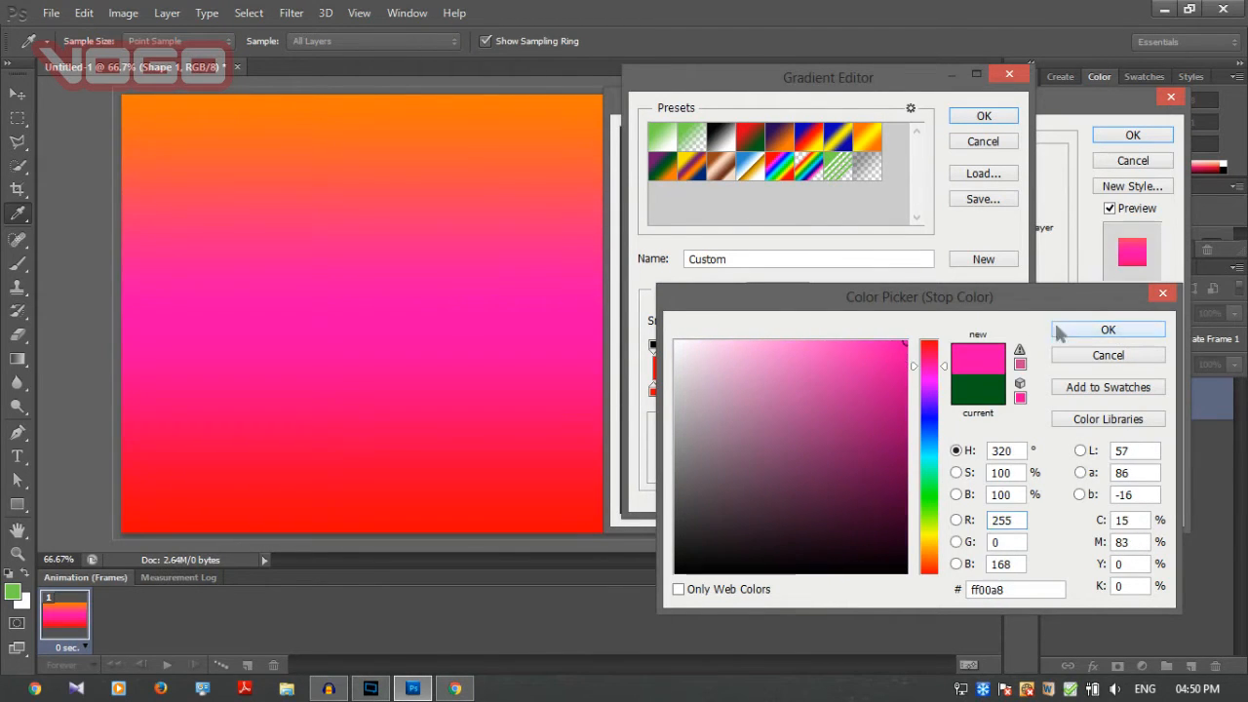
left_click(1065, 332)
left_click(998, 372)
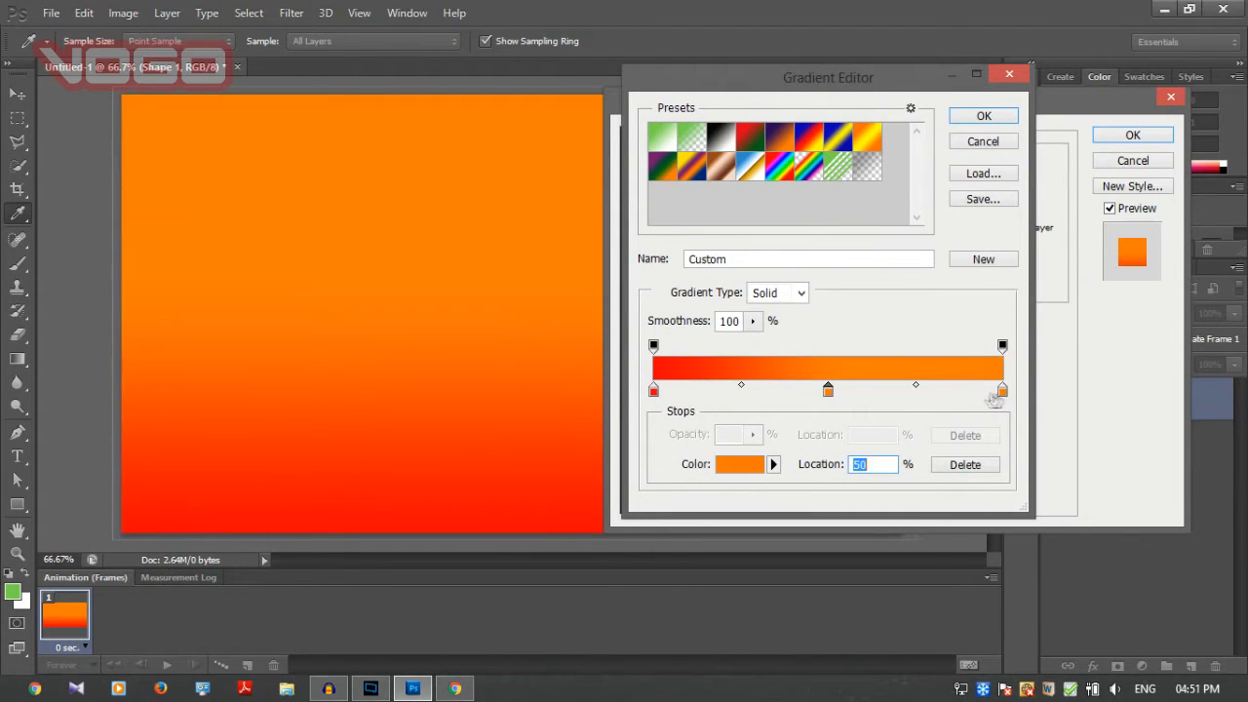
Set the gradient's middle colour stop to magenta-pink fd09c6.
double_click(828, 392)
left_click(929, 371)
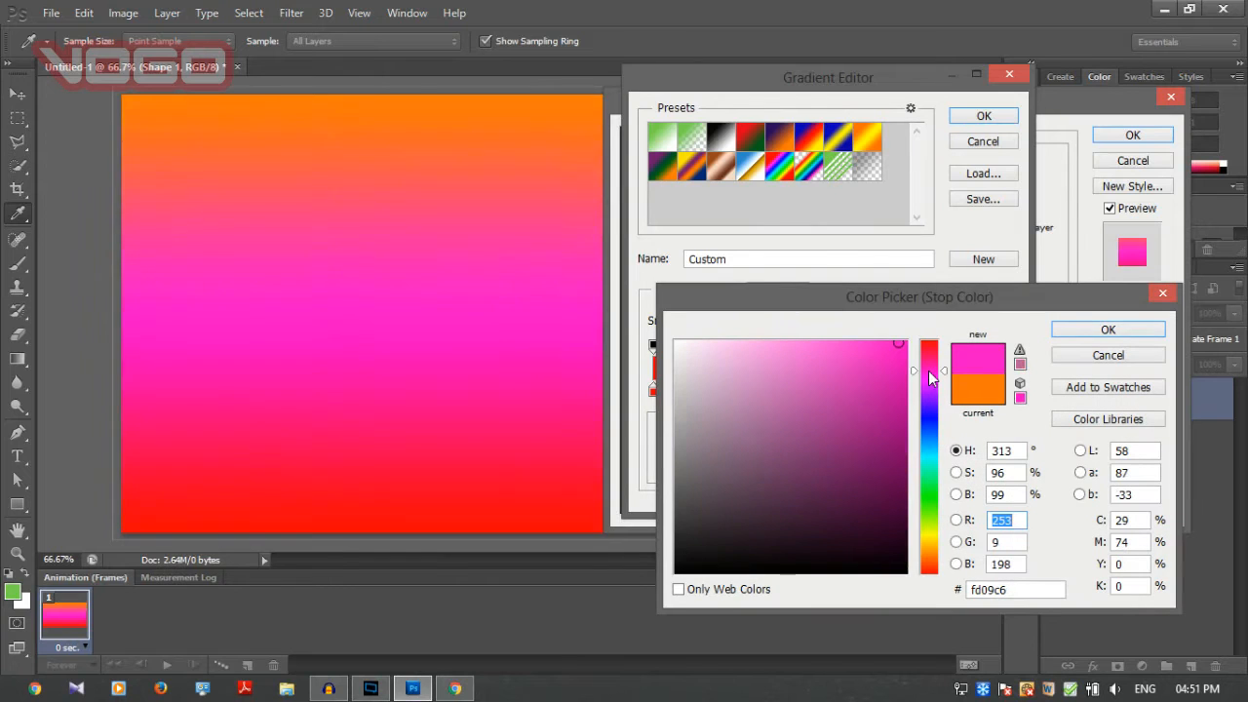
left_click(1067, 328)
Change the gradient's orange end stop to blue-violet and accept the edited gradient.
double_click(999, 392)
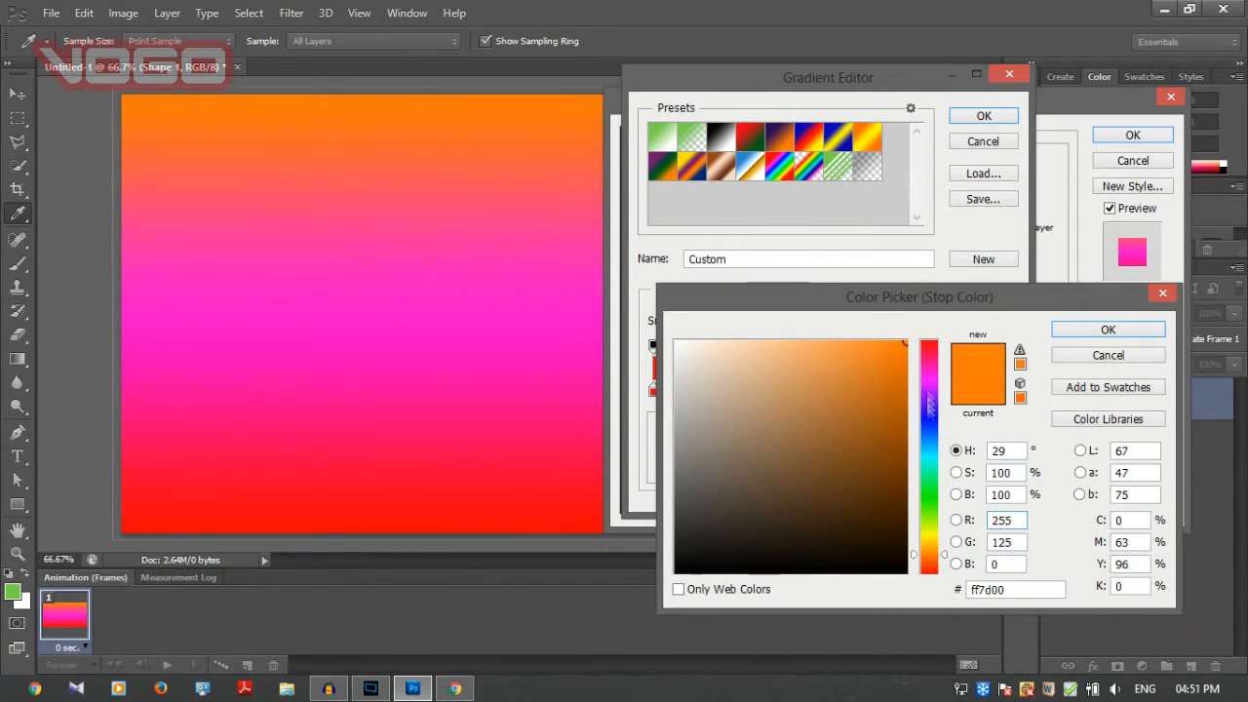
left_click(929, 419)
left_click(1108, 330)
left_click(983, 117)
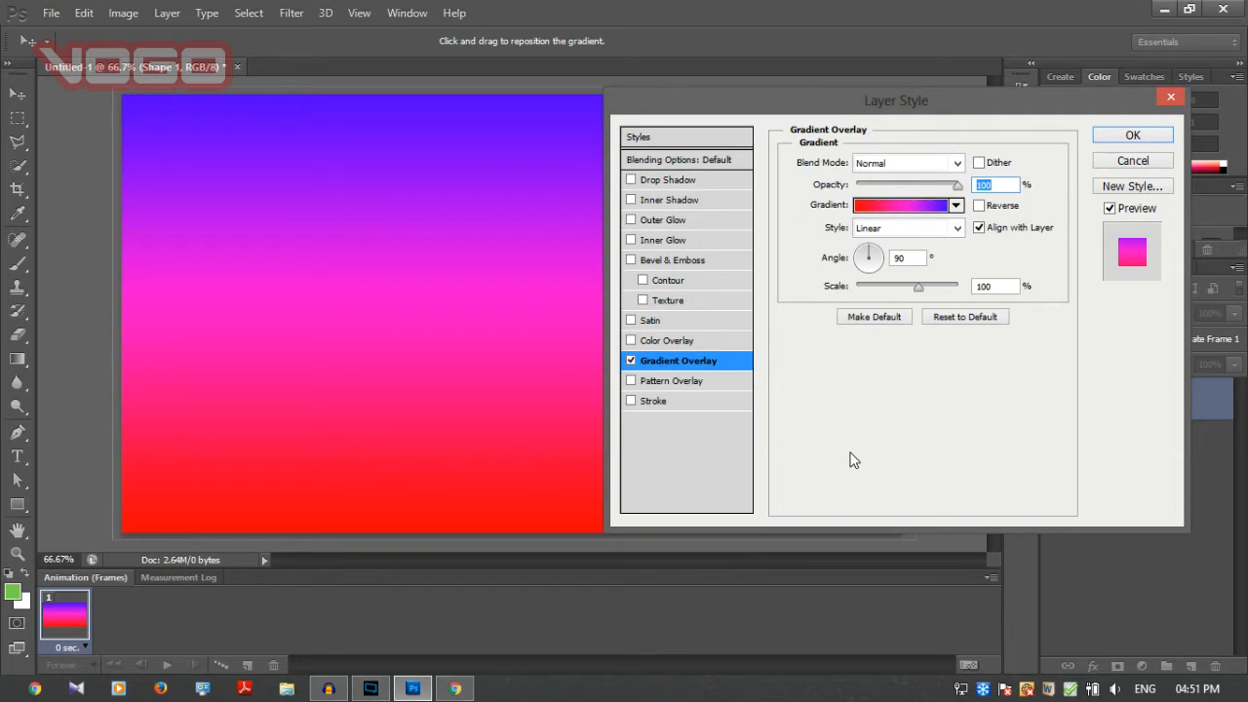
Try different gradient overlay scales, settle on about 101%, and apply the layer style.
left_click_drag(918, 289, 904, 288)
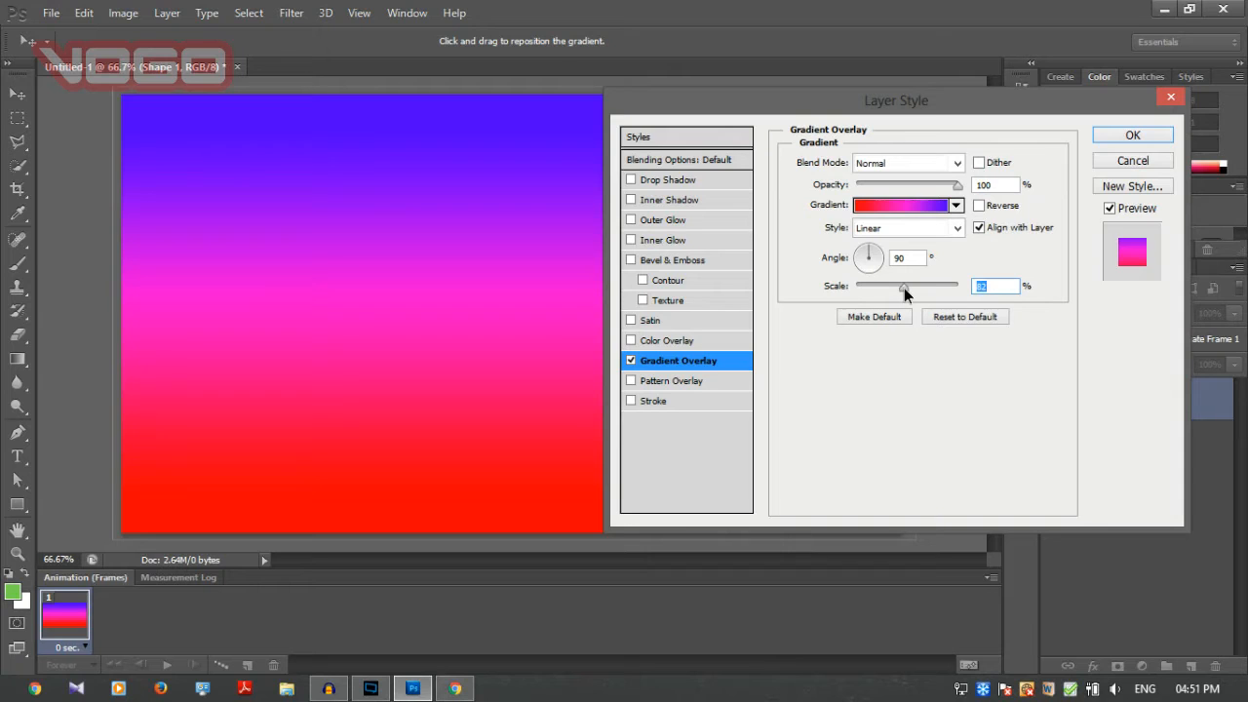
left_click_drag(904, 288, 942, 290)
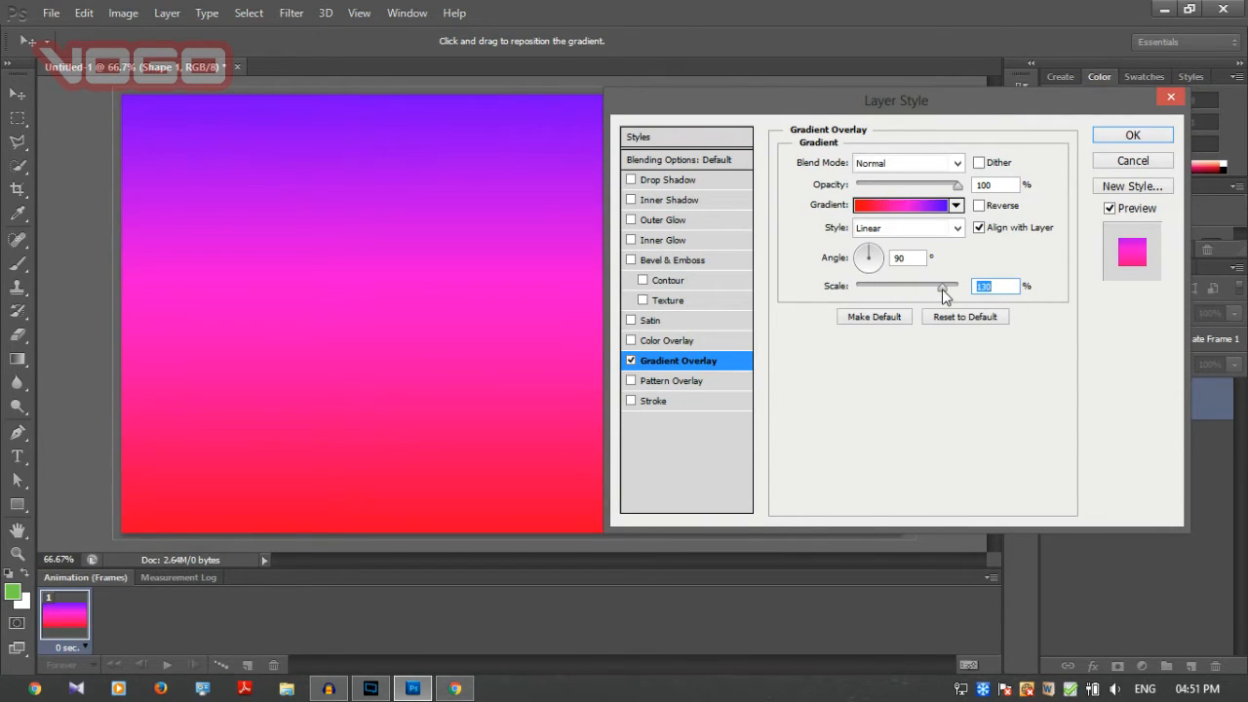
mouse_move(944, 296)
left_mouse_down()
mouse_move(869, 297)
mouse_move(926, 292)
left_mouse_up()
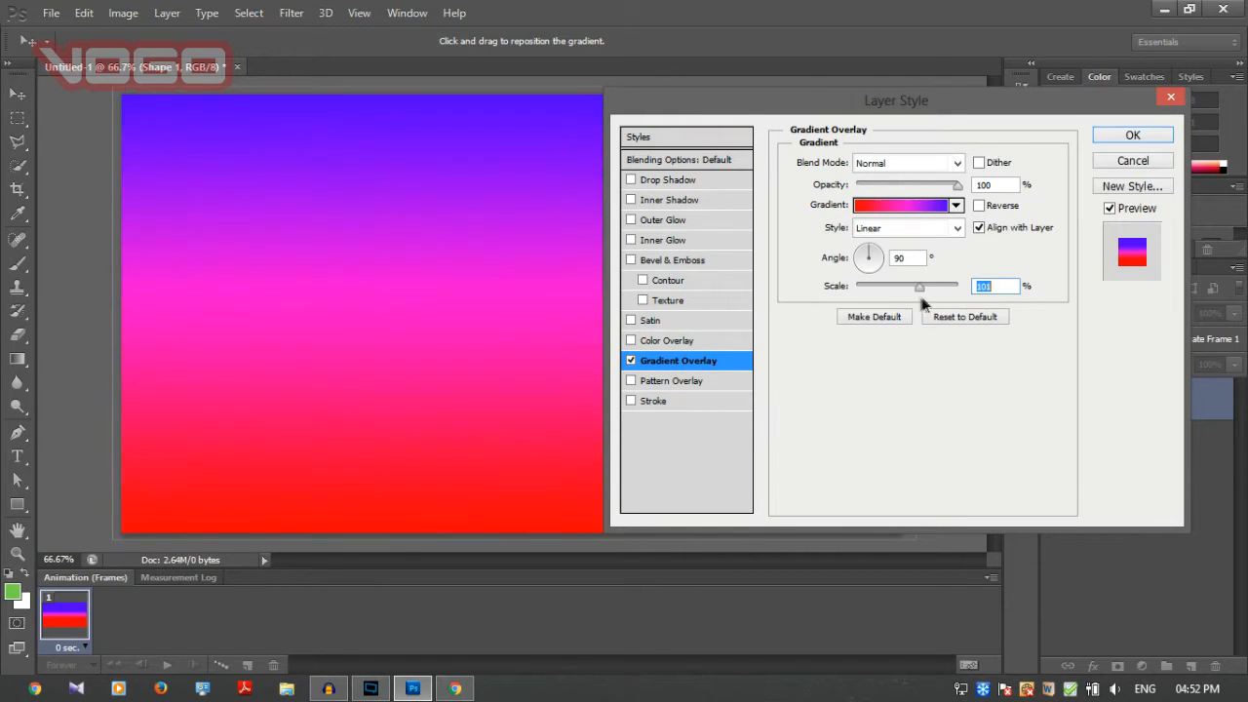
left_click(1099, 136)
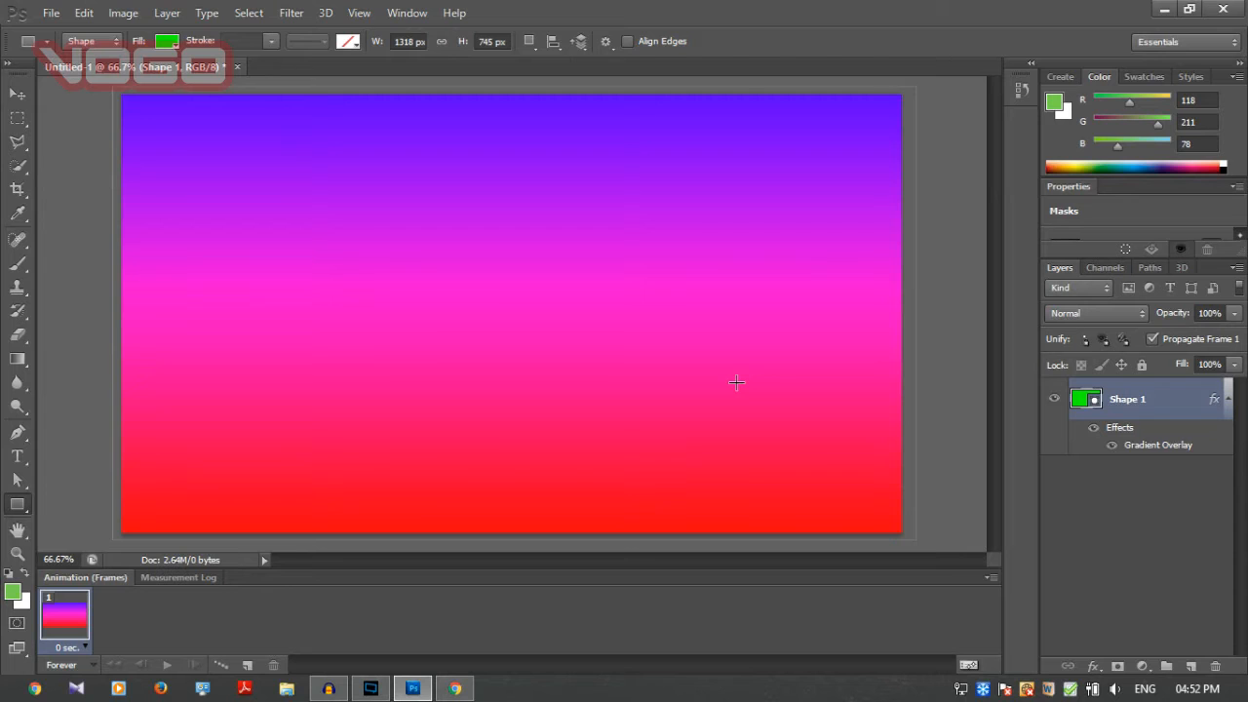
Switch to Chrome, search Google Images for "backgrounds" and browse the results.
left_click(456, 689)
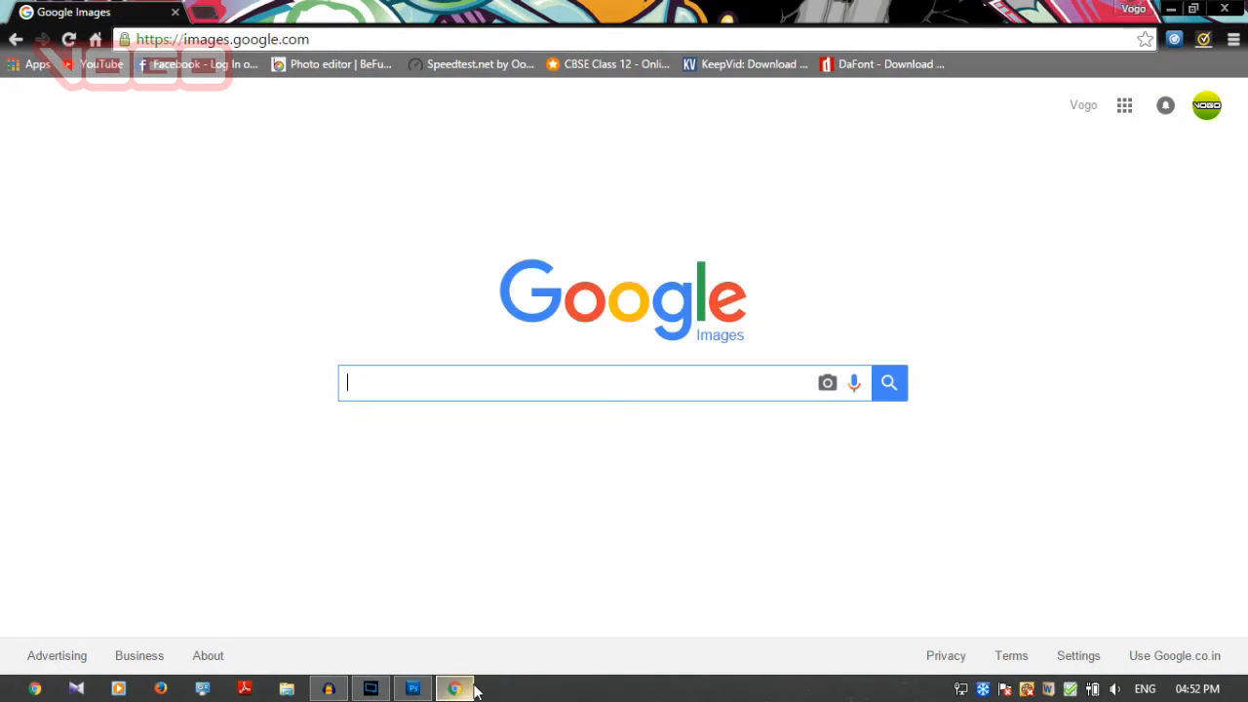
type("back")
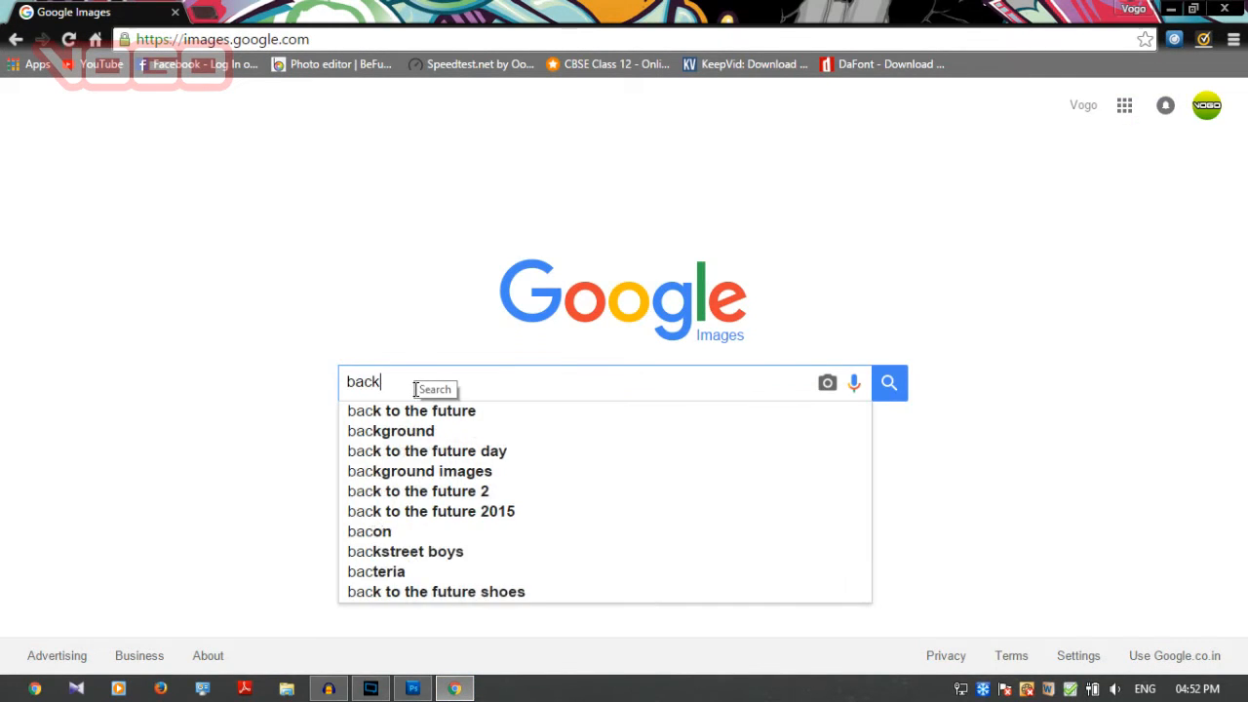
type("grounds")
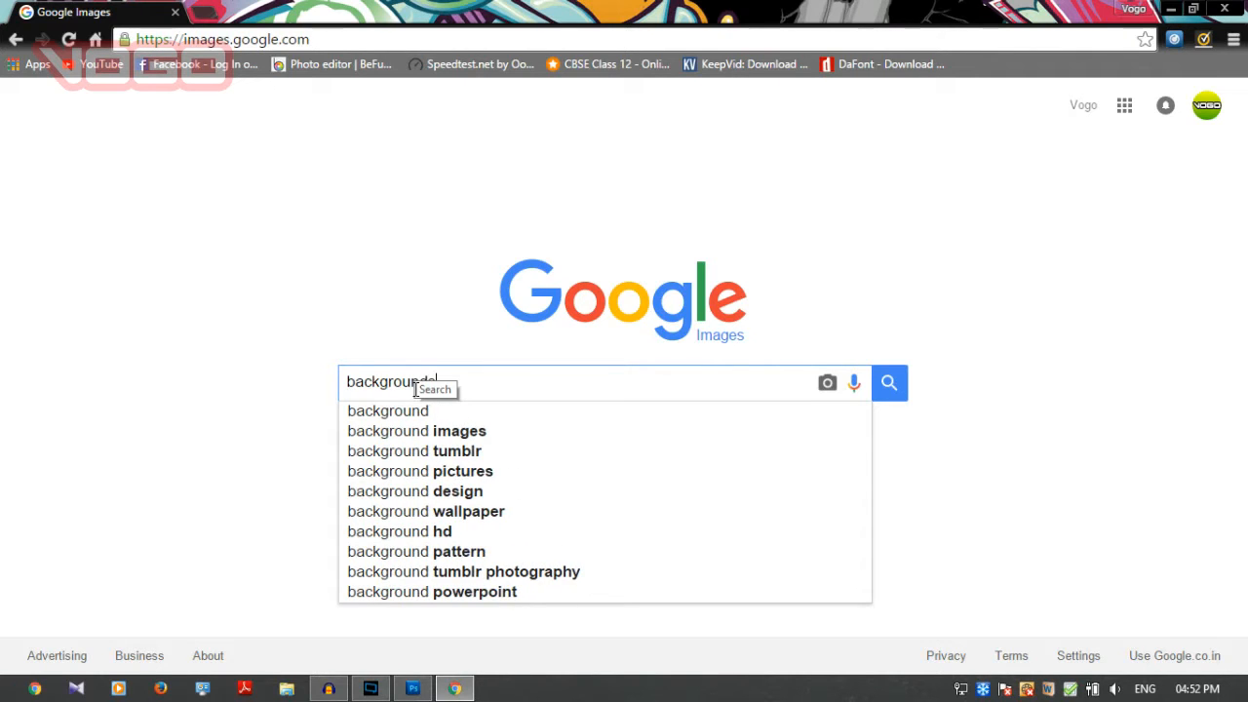
key("Return")
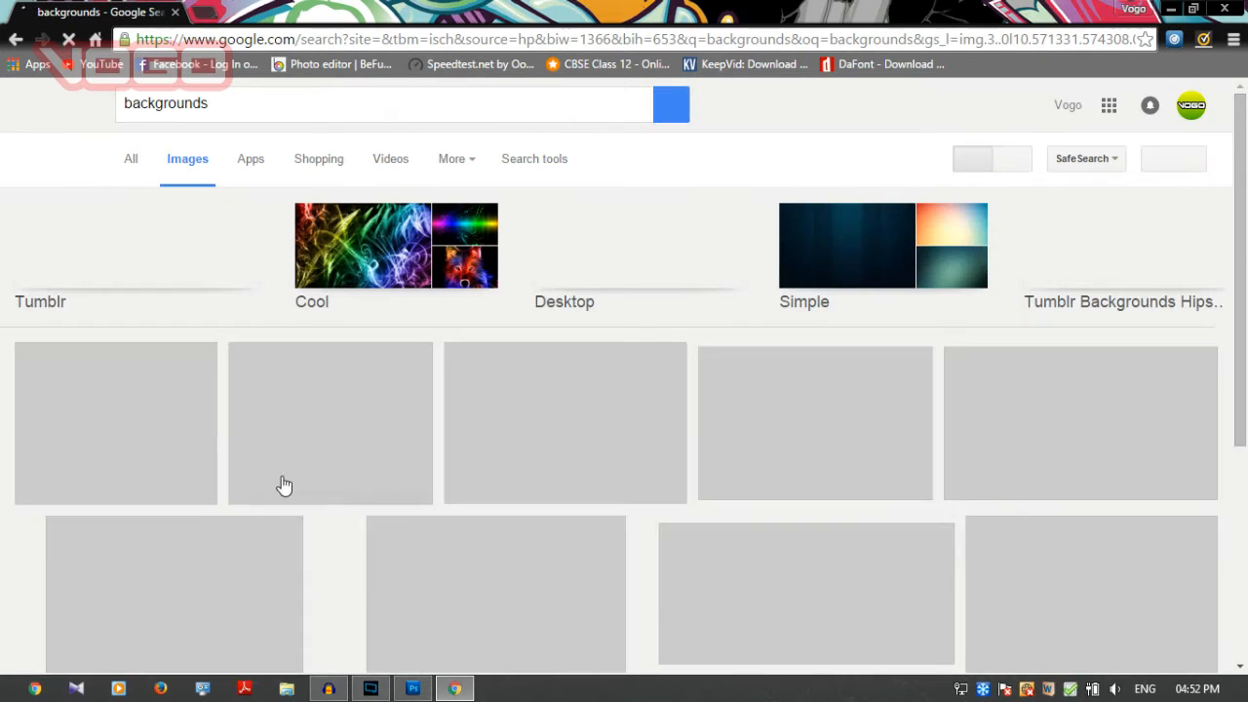
scroll(537, 438, "down", 3)
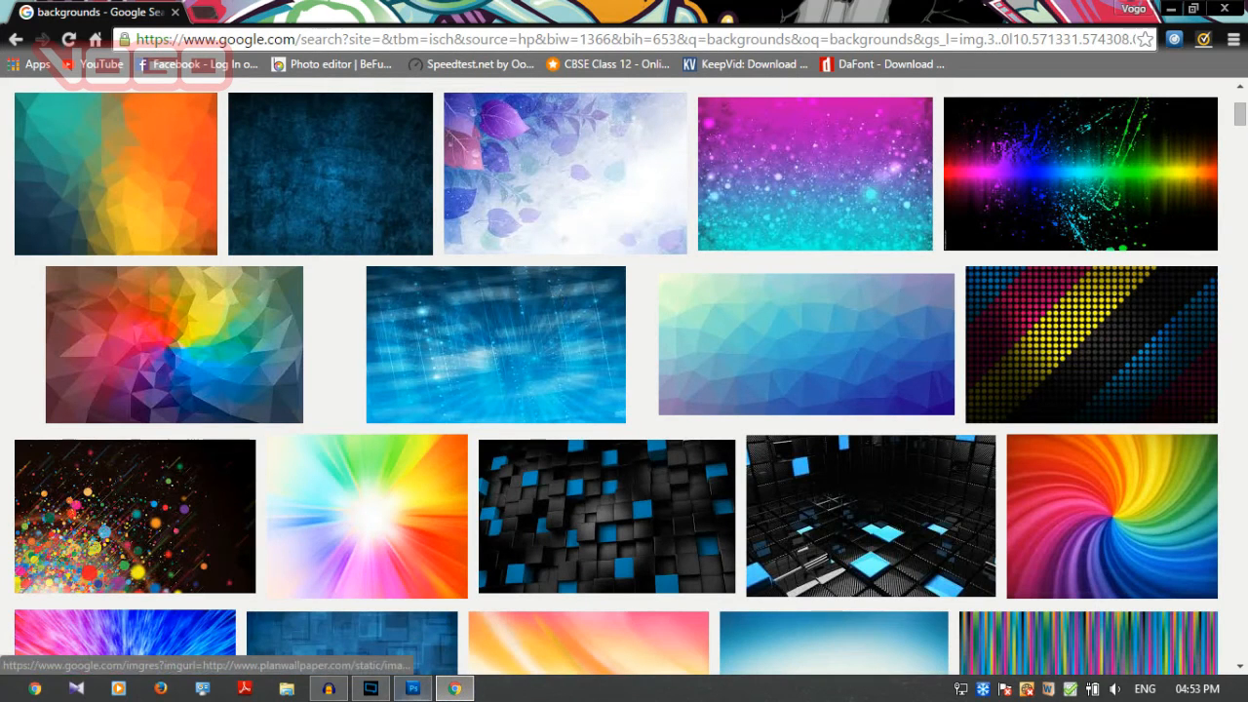
Switch back to Photoshop and create a new transparent RGB document of 1280 × 720 pixels at 72 pixels/inch.
left_click(413, 688)
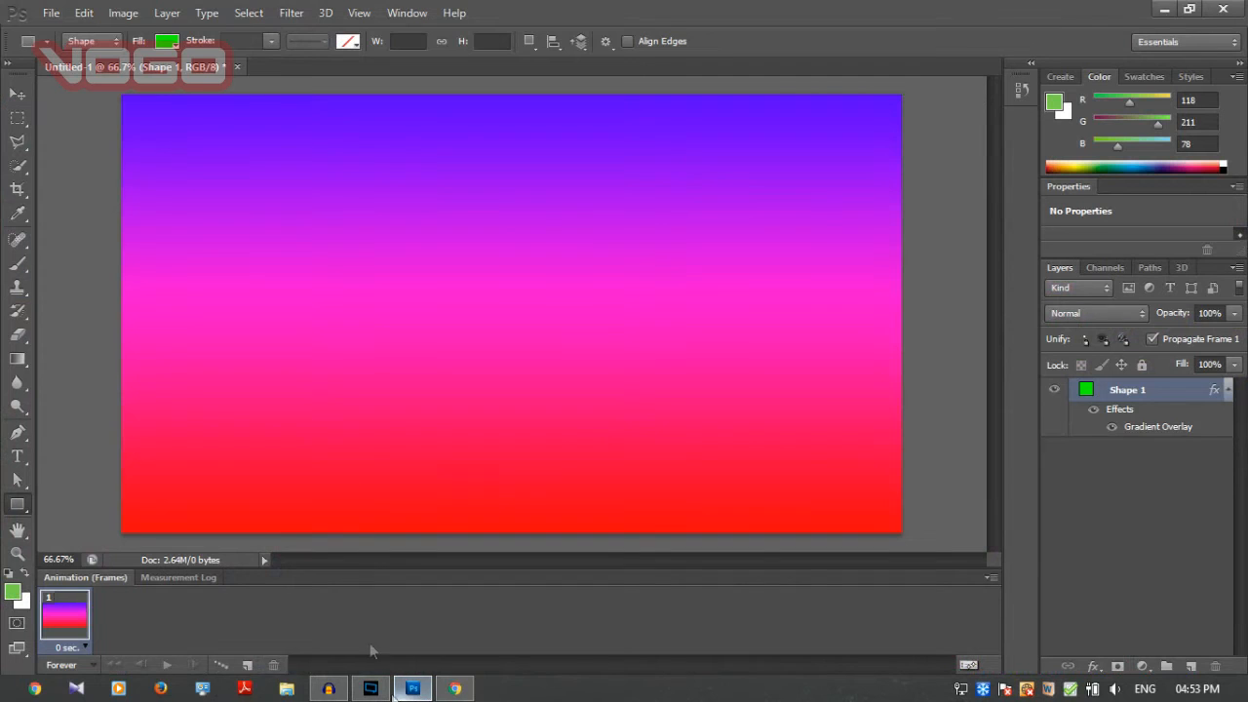
left_click(49, 13)
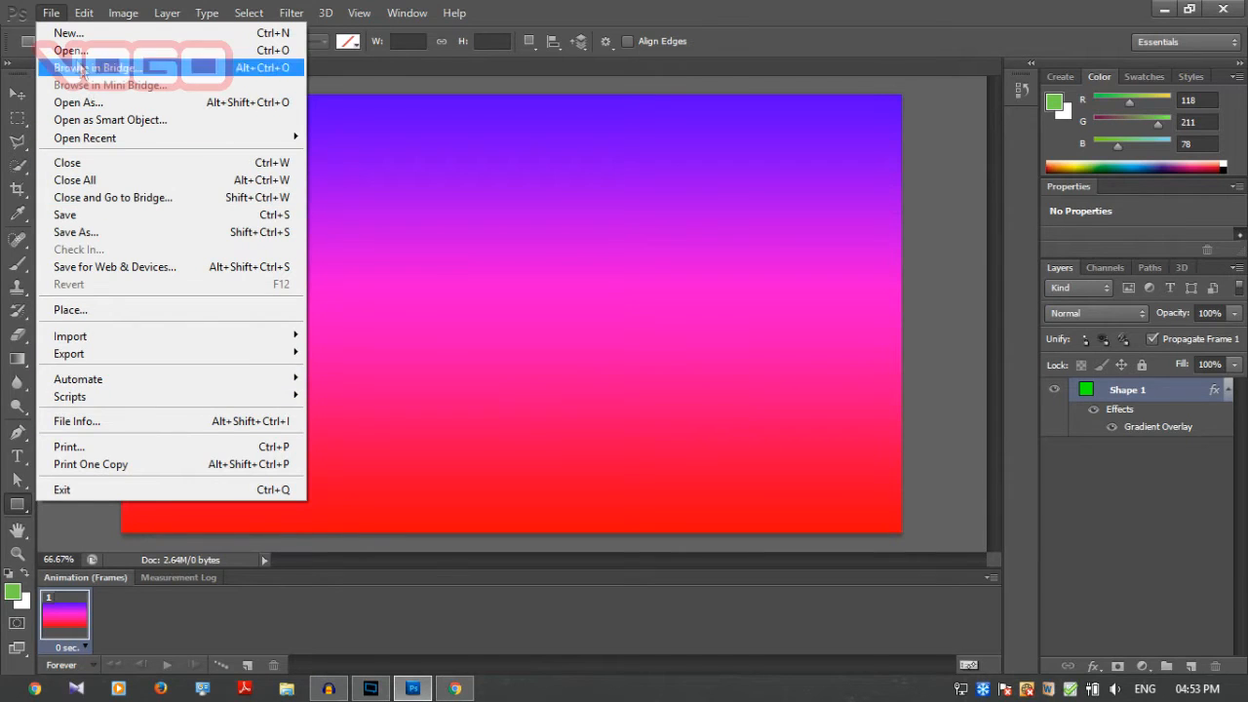
left_click(74, 32)
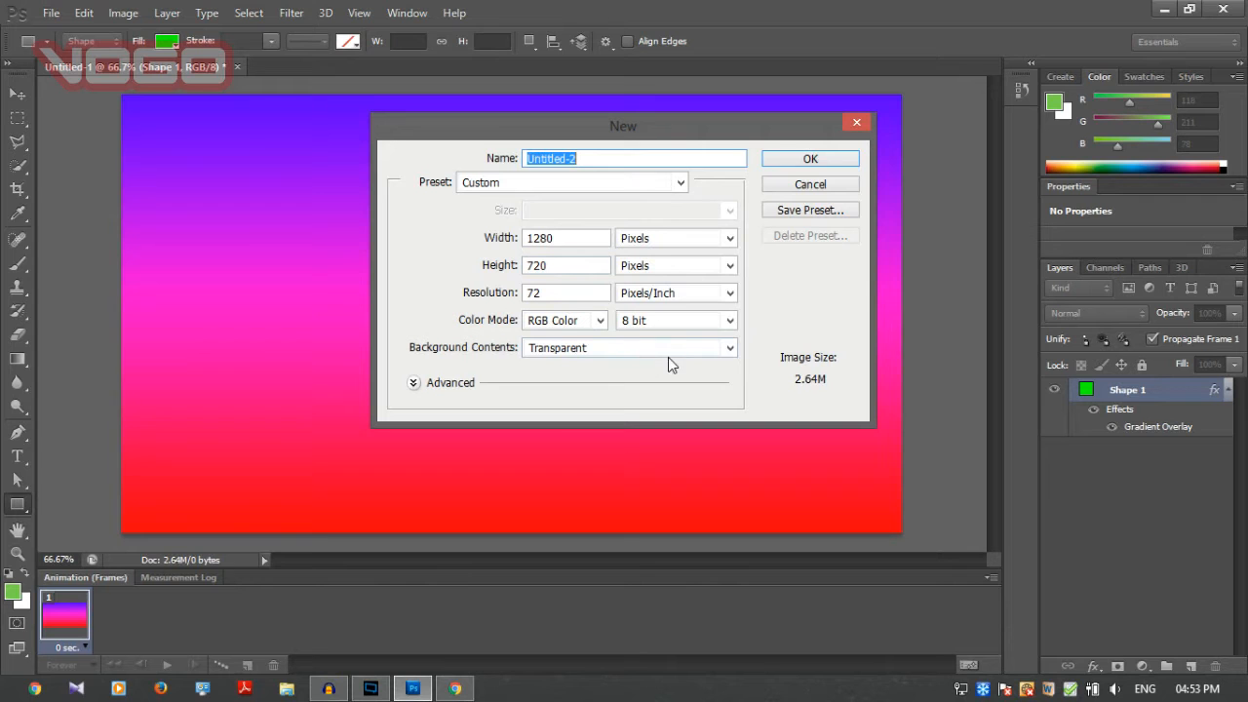
left_click(817, 160)
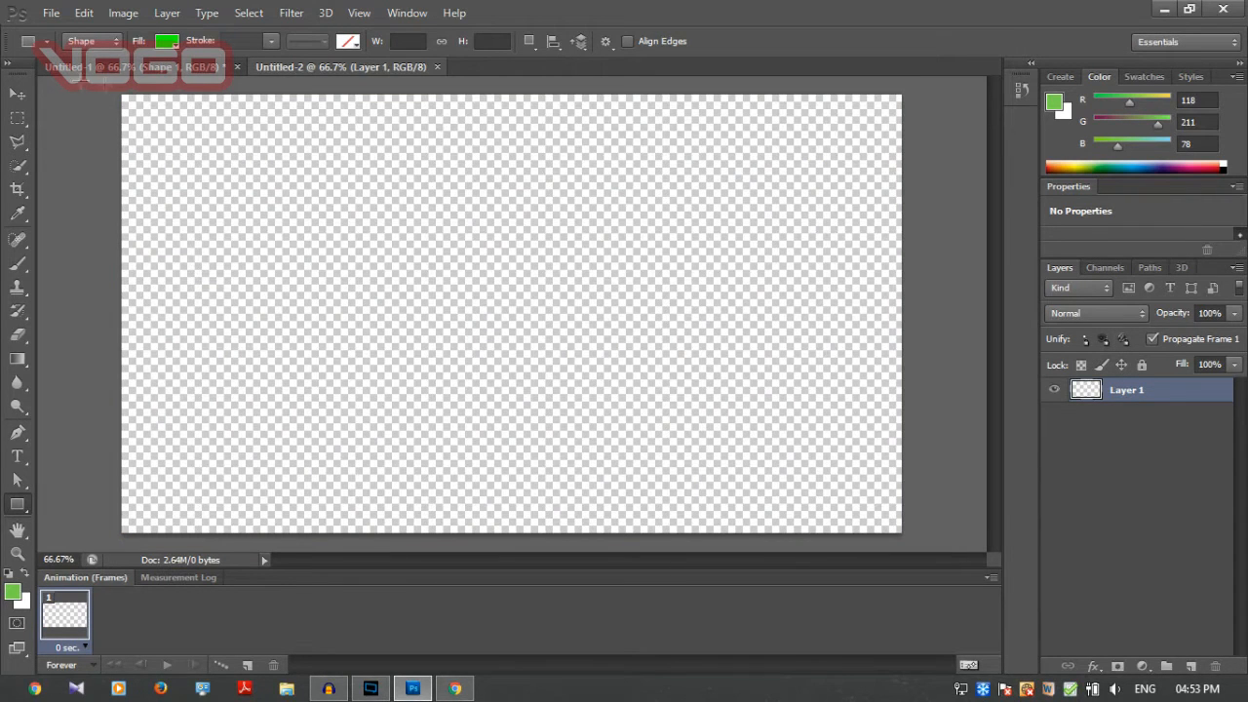
Place the 6790913-free-background-wallpaper JPG from the Desktop into the new document.
left_click(52, 13)
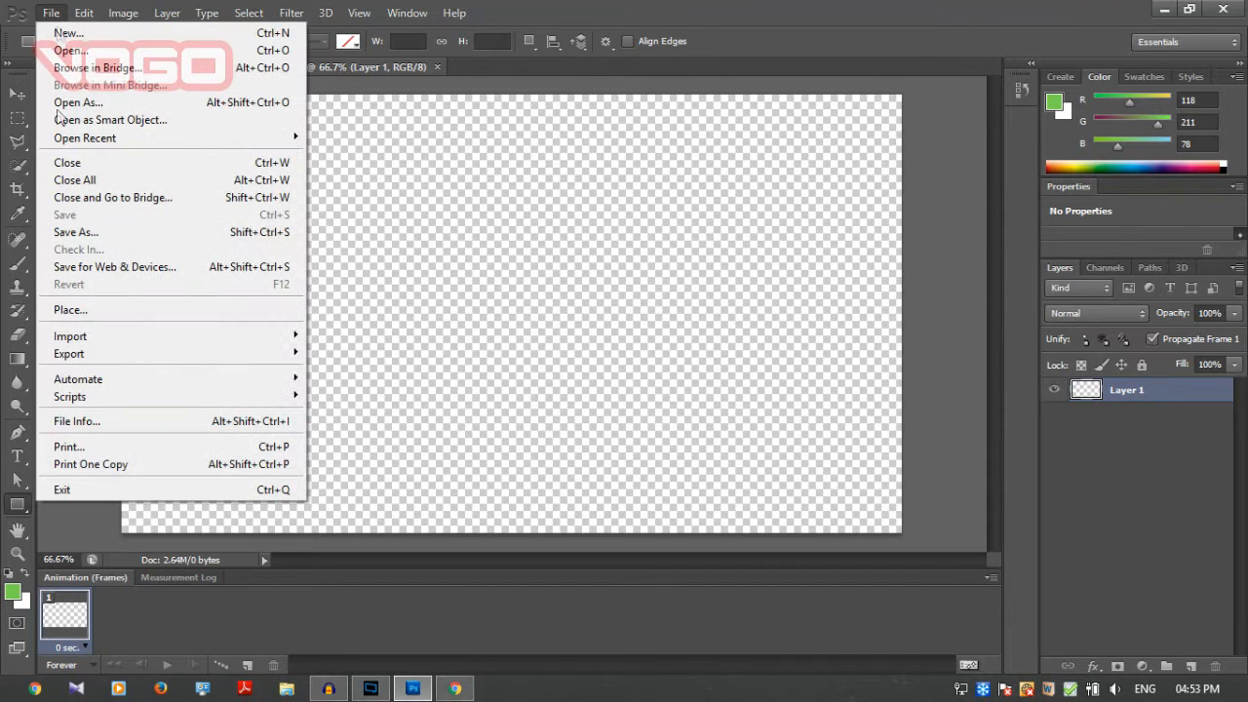
left_click(73, 310)
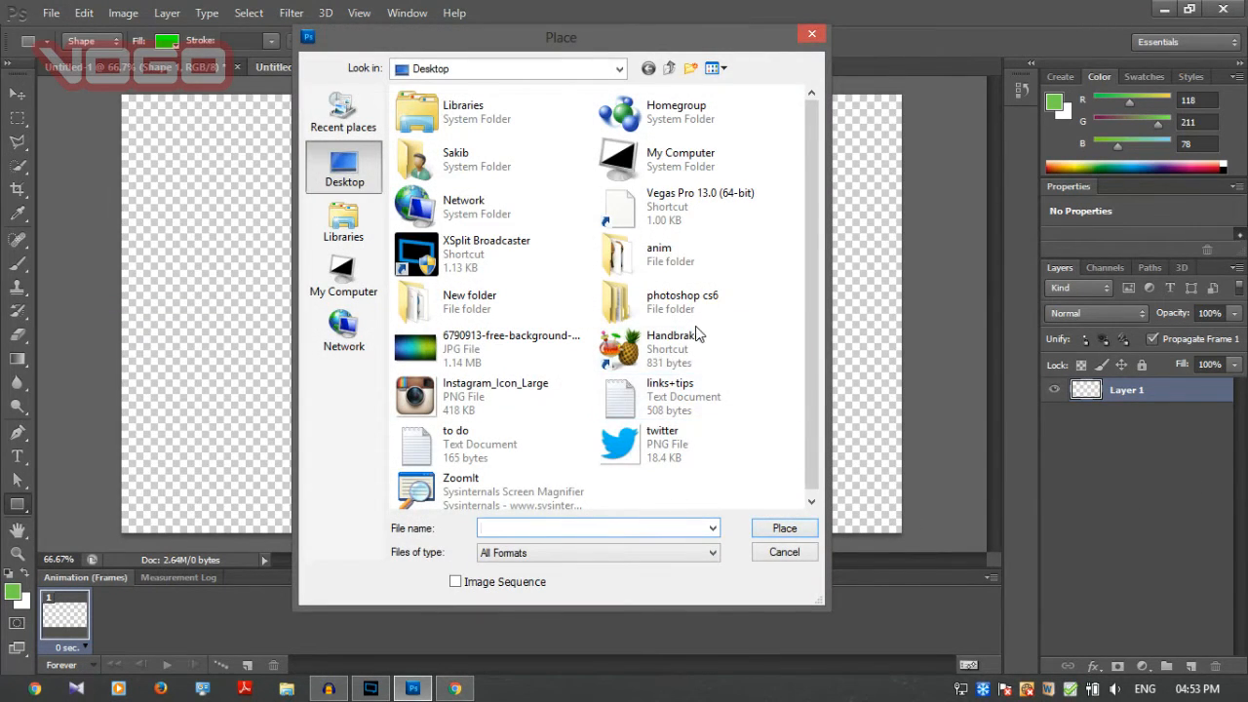
scroll(445, 439, "down", 1)
left_click(512, 331)
double_click(511, 329)
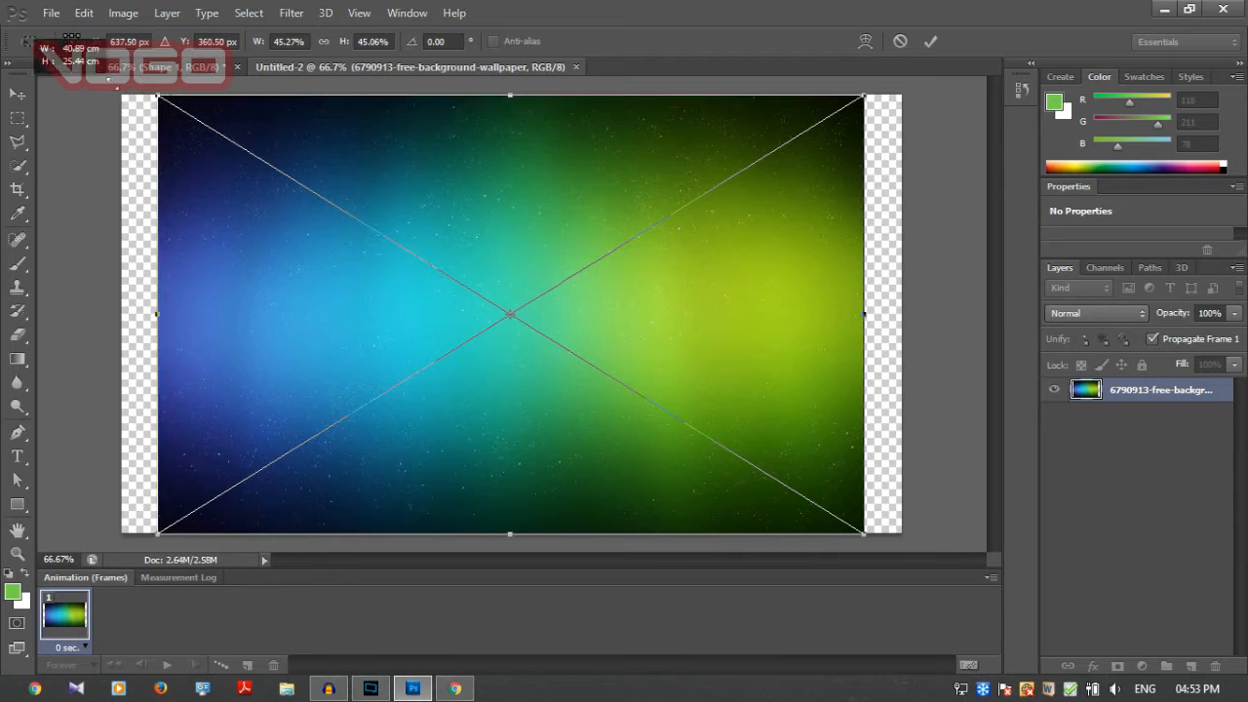
Stretch the placed wallpaper past the canvas edges to about 55.7% width and 49.8% height, and commit the placement.
left_click_drag(159, 91, 96, 84)
left_click_drag(864, 84, 964, 59)
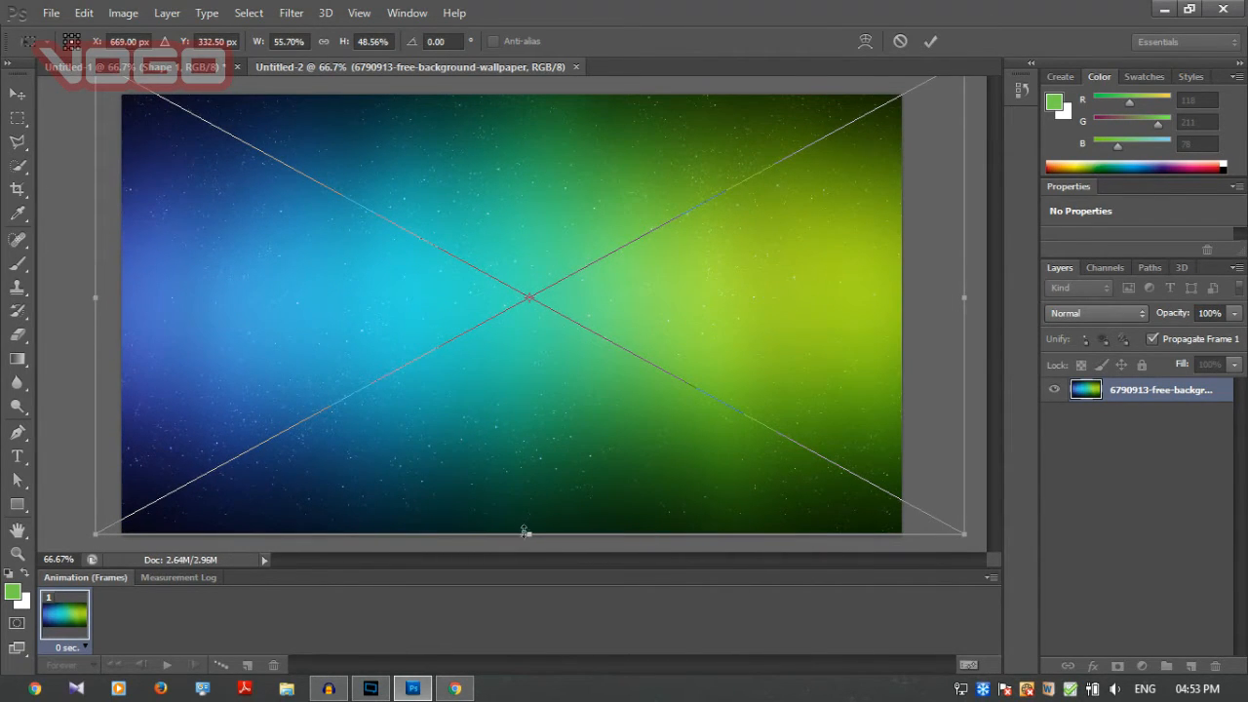
left_click_drag(529, 534, 529, 547)
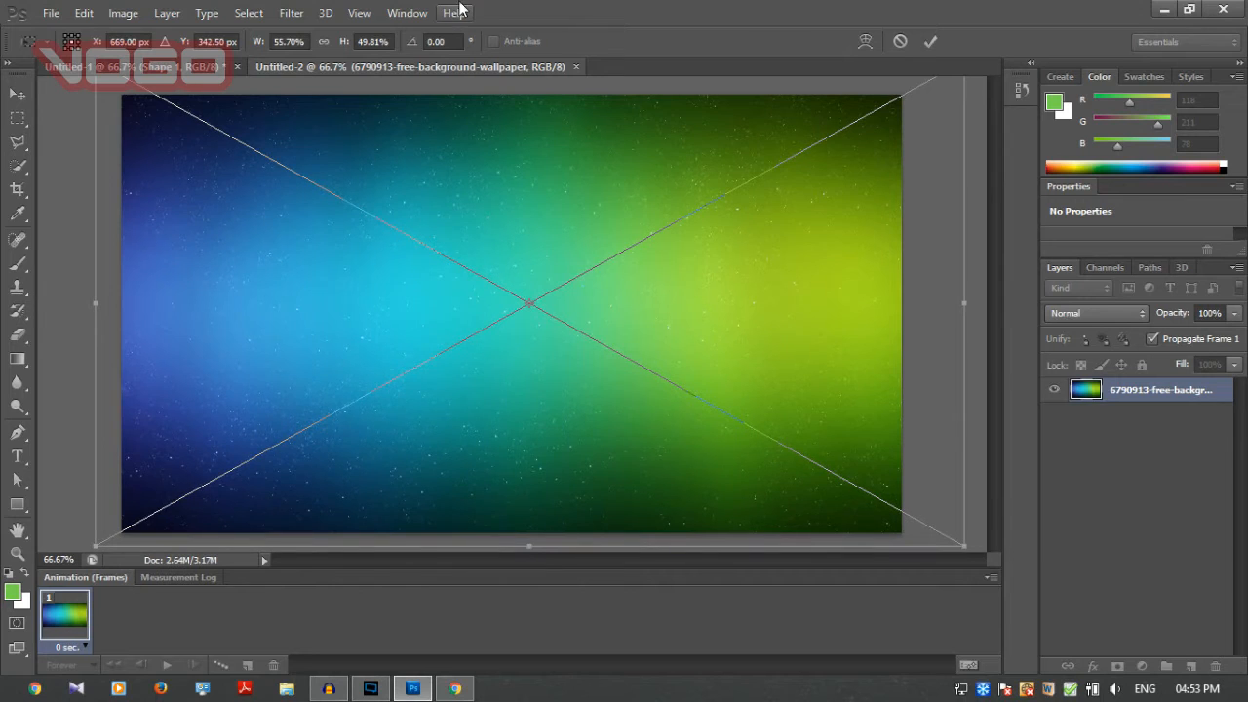
left_click(924, 44)
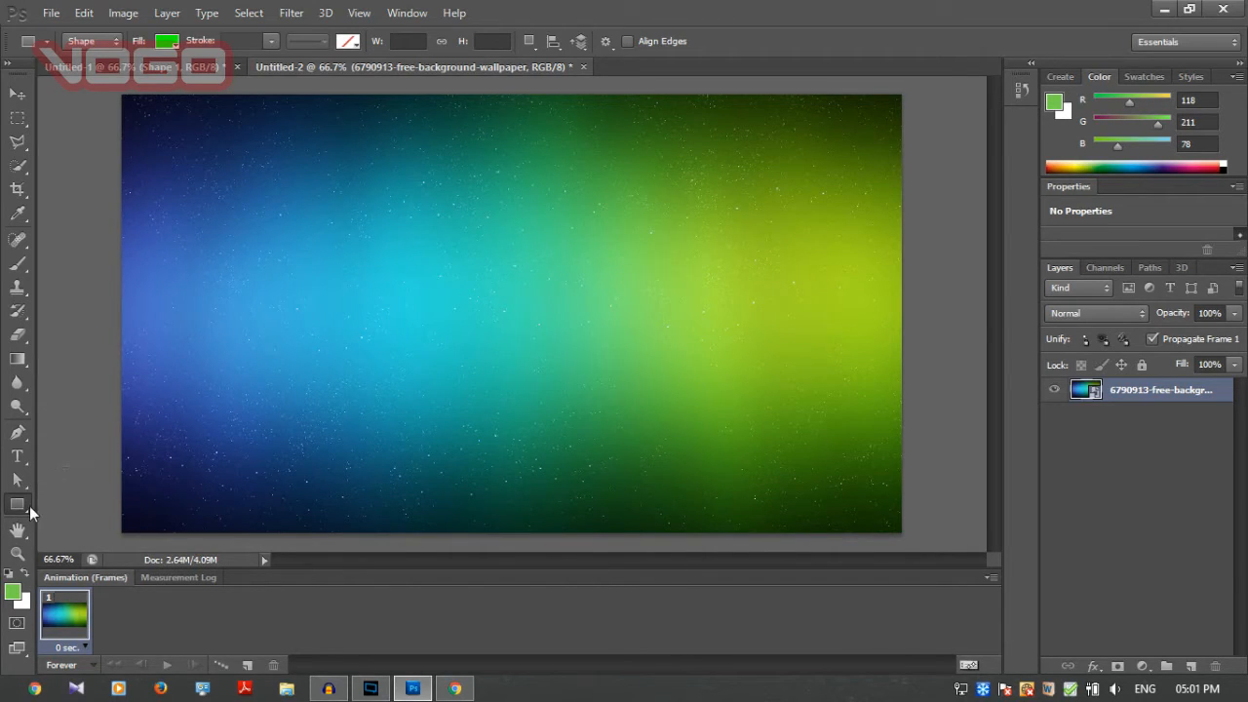
Draw a green rectangle about 539 × 372 px over the upper-left part of the wallpaper.
left_click_drag(185, 138, 511, 364)
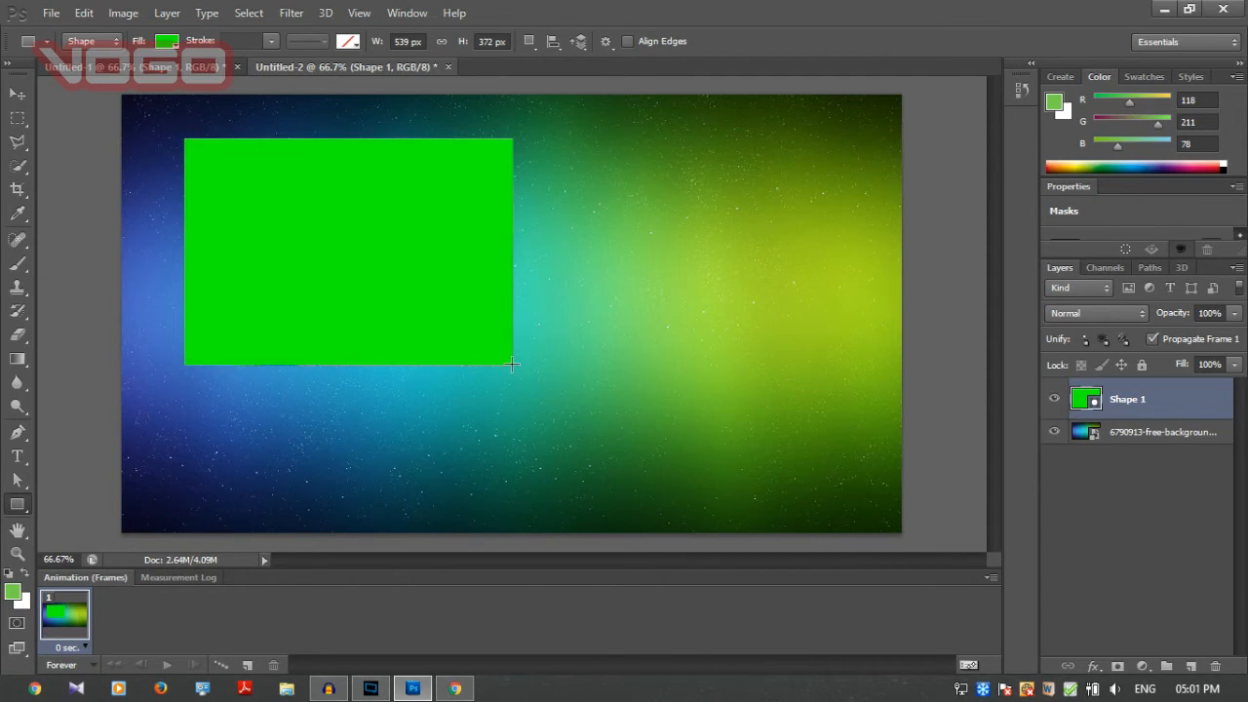
Resize the green rectangle to 640 × 360 px and give it a solid black stroke of 4 pt.
double_click(397, 43)
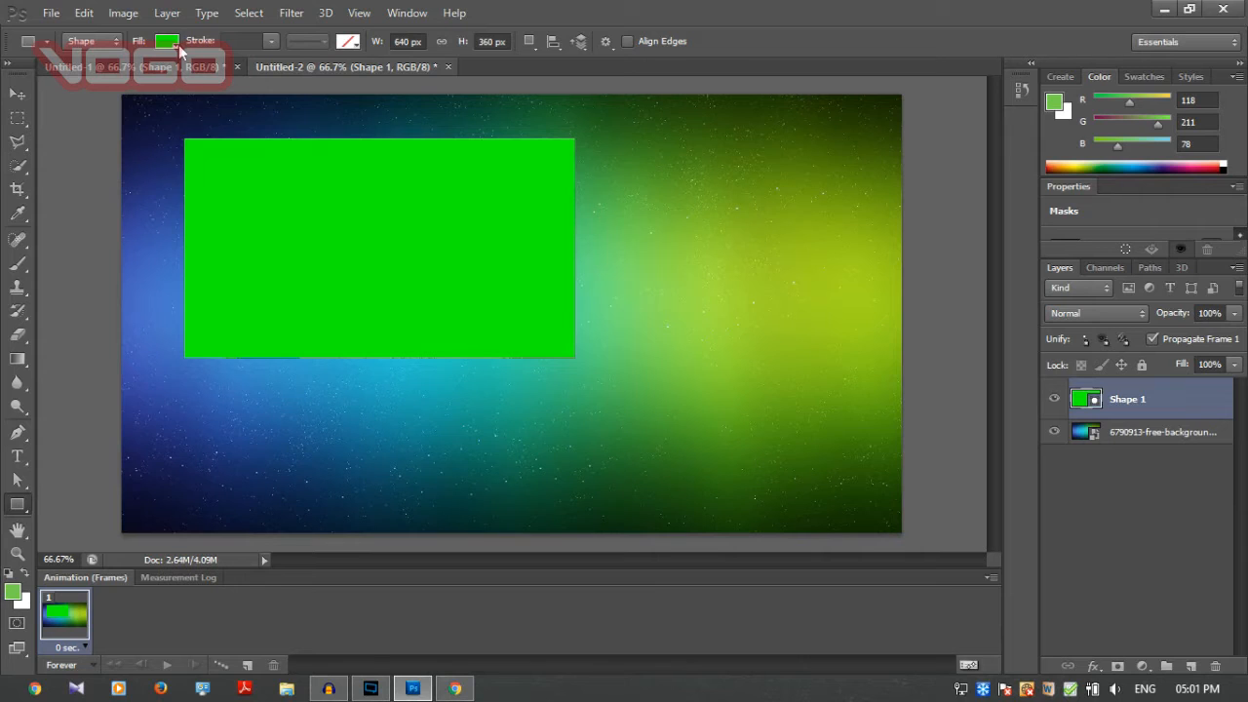
left_click(355, 43)
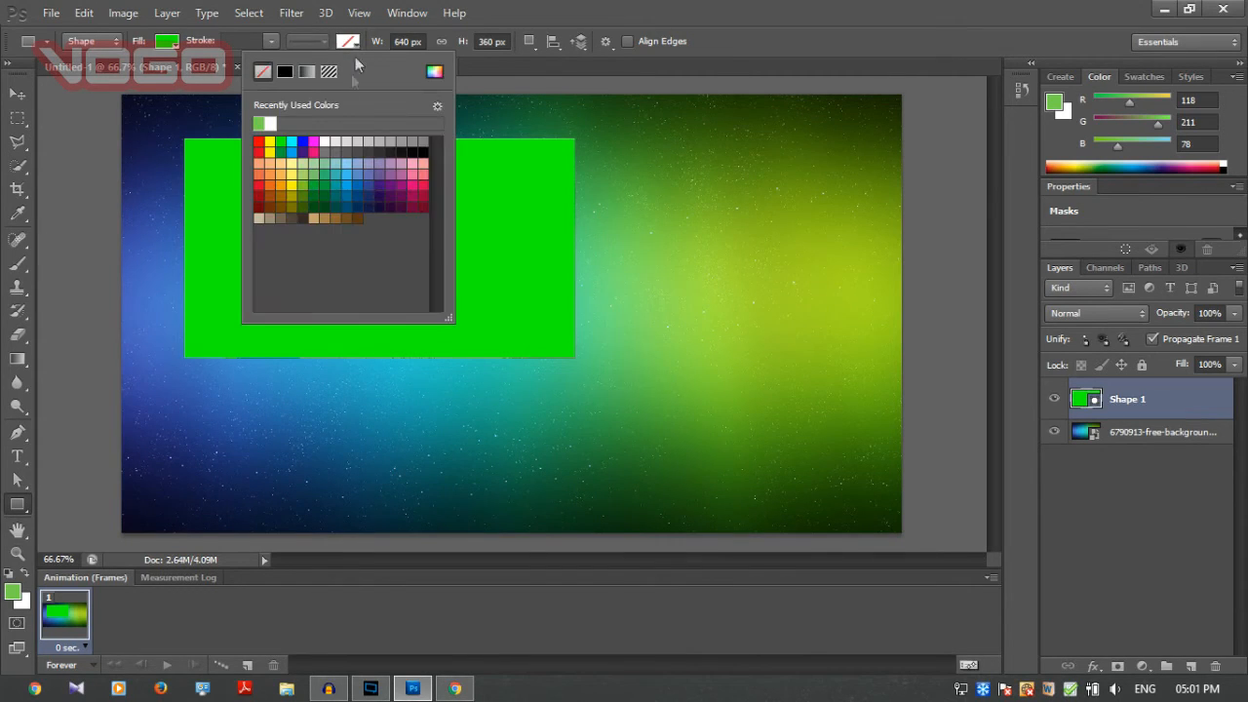
left_click(286, 71)
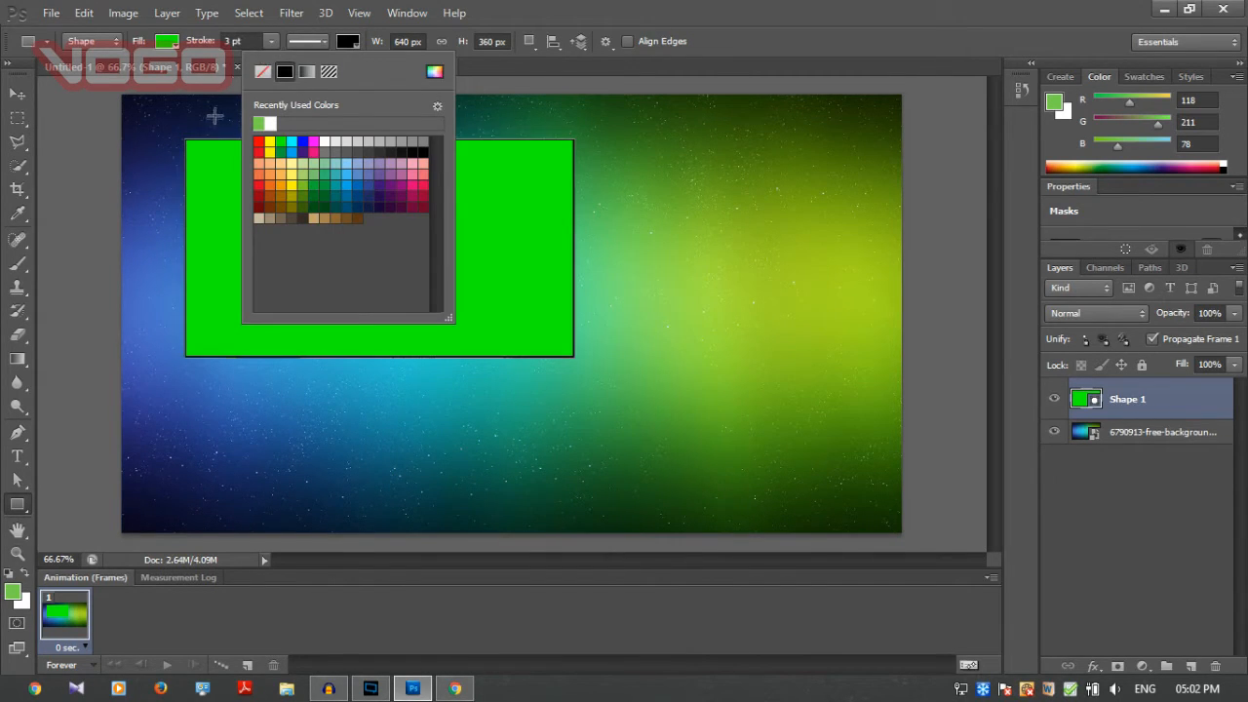
left_click(210, 43)
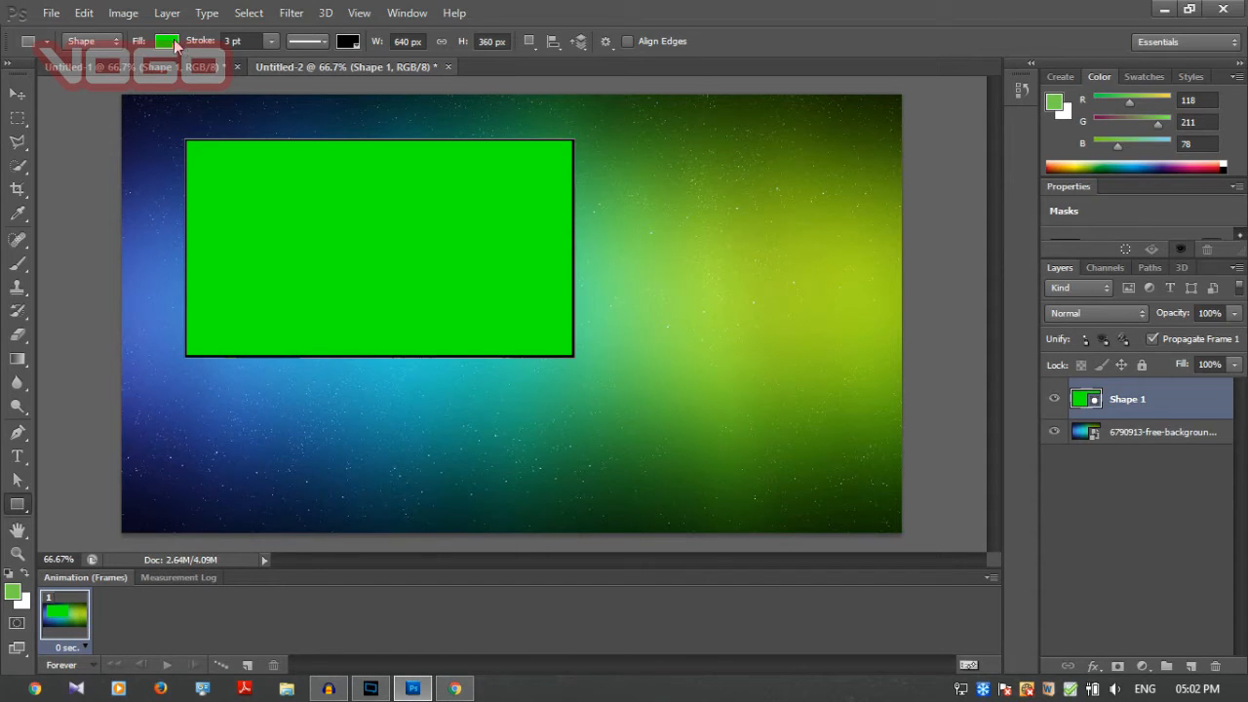
Remove the rectangle's fill and move the black outline slightly to the left and down on the canvas.
left_click(166, 42)
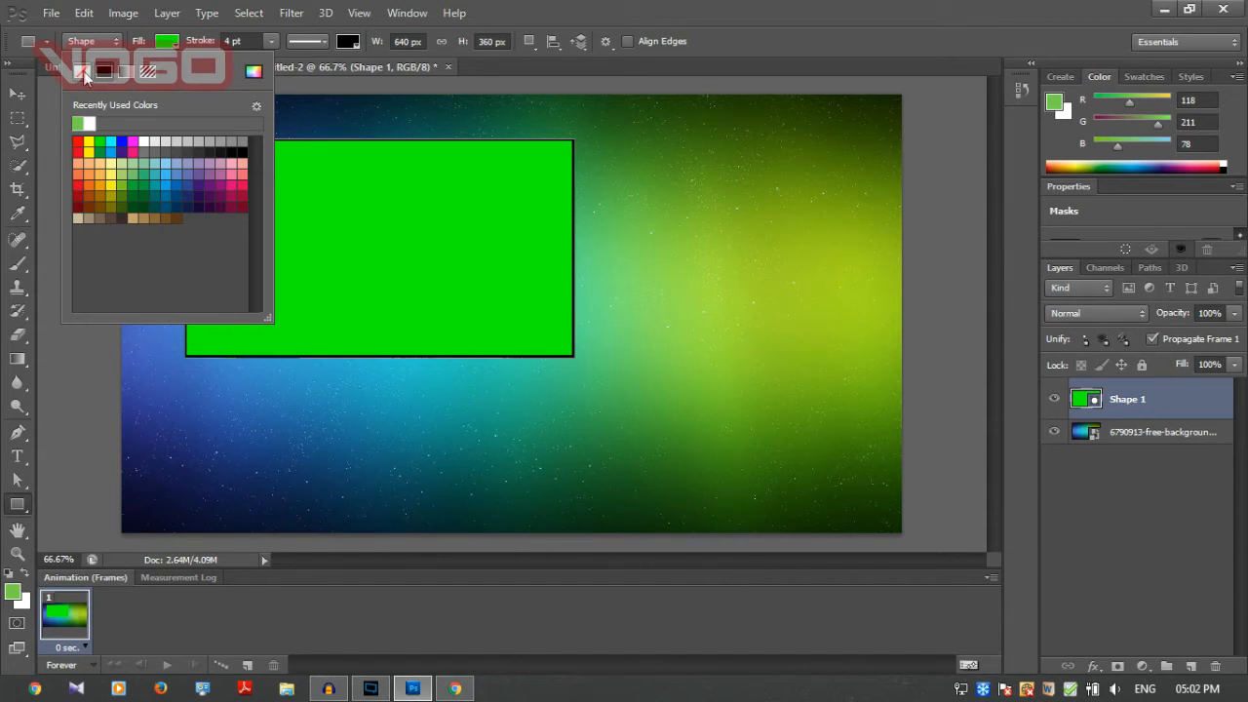
left_click(84, 74)
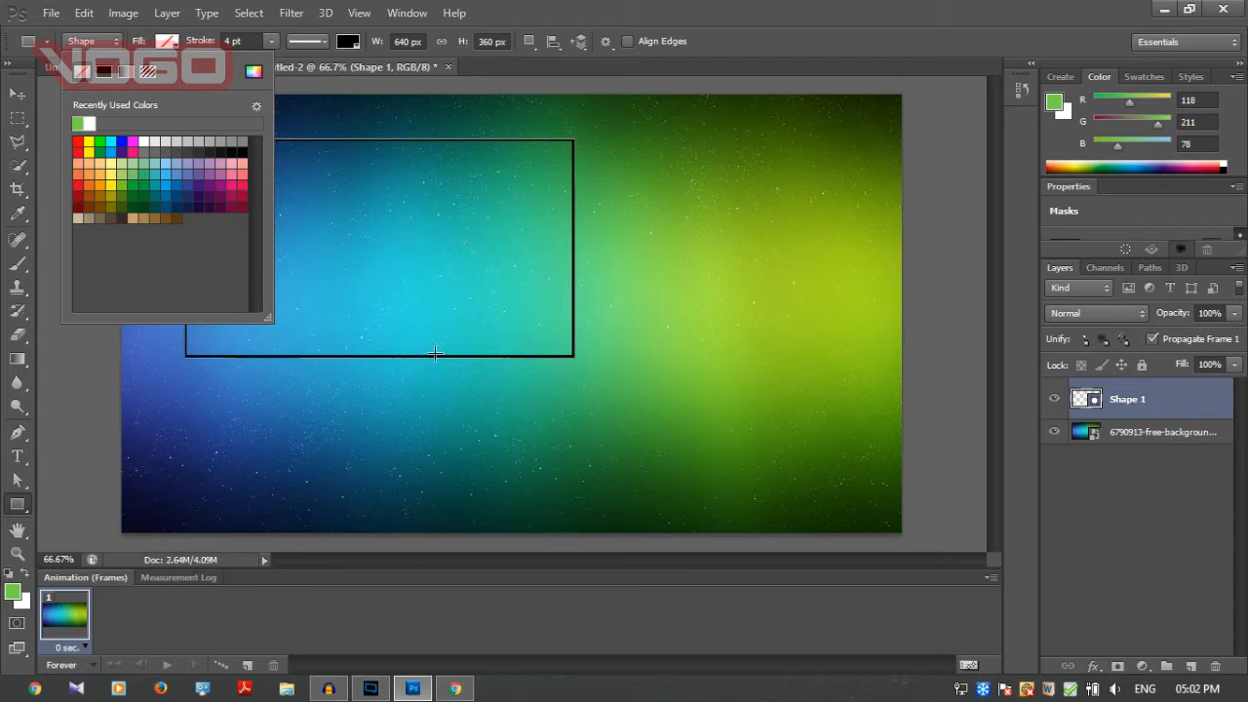
left_click(776, 37)
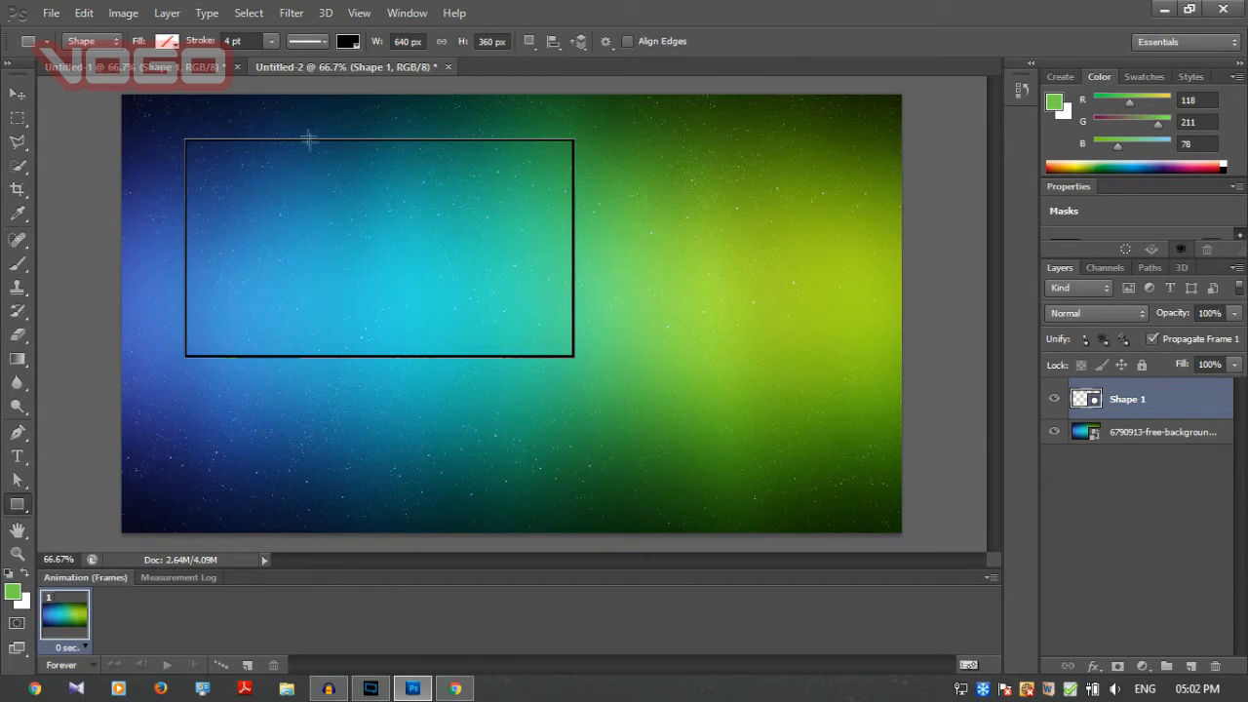
left_click(26, 90)
left_click_drag(291, 256, 271, 261)
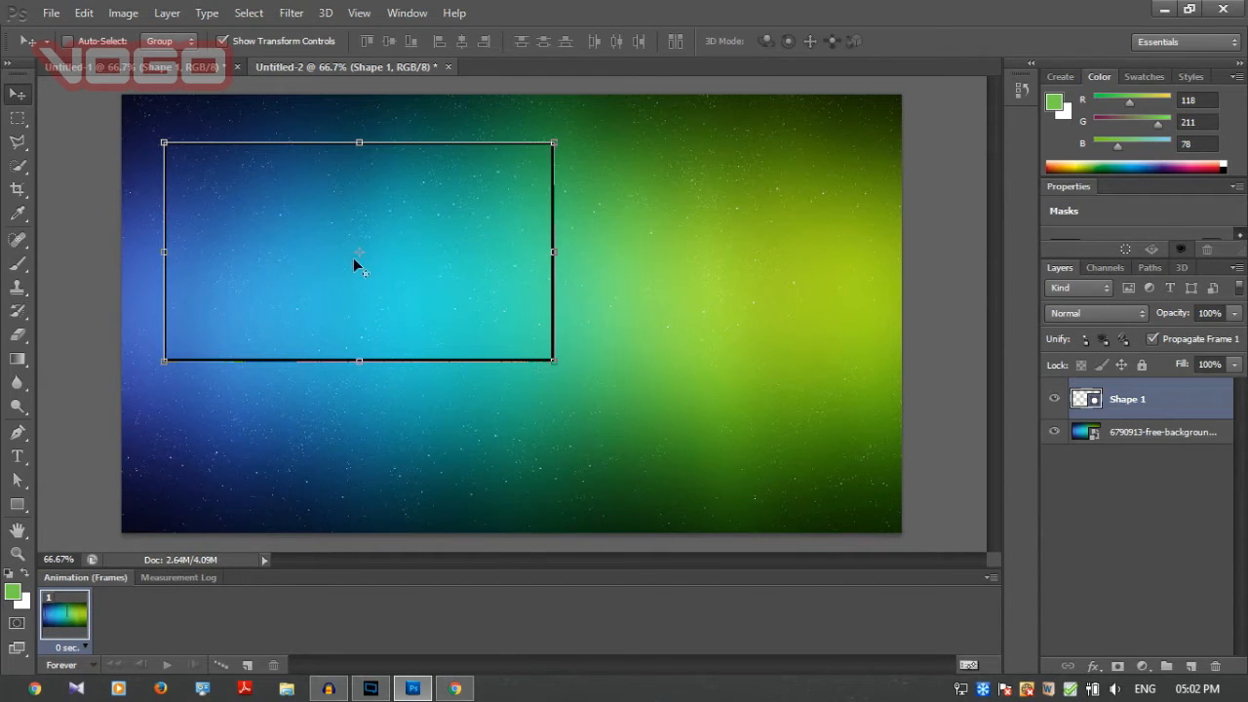
Switch to Chrome, search Google Images for "twitter png" and look over the logo results.
key("alt+Tab")
scroll(394, 153, "up", 3)
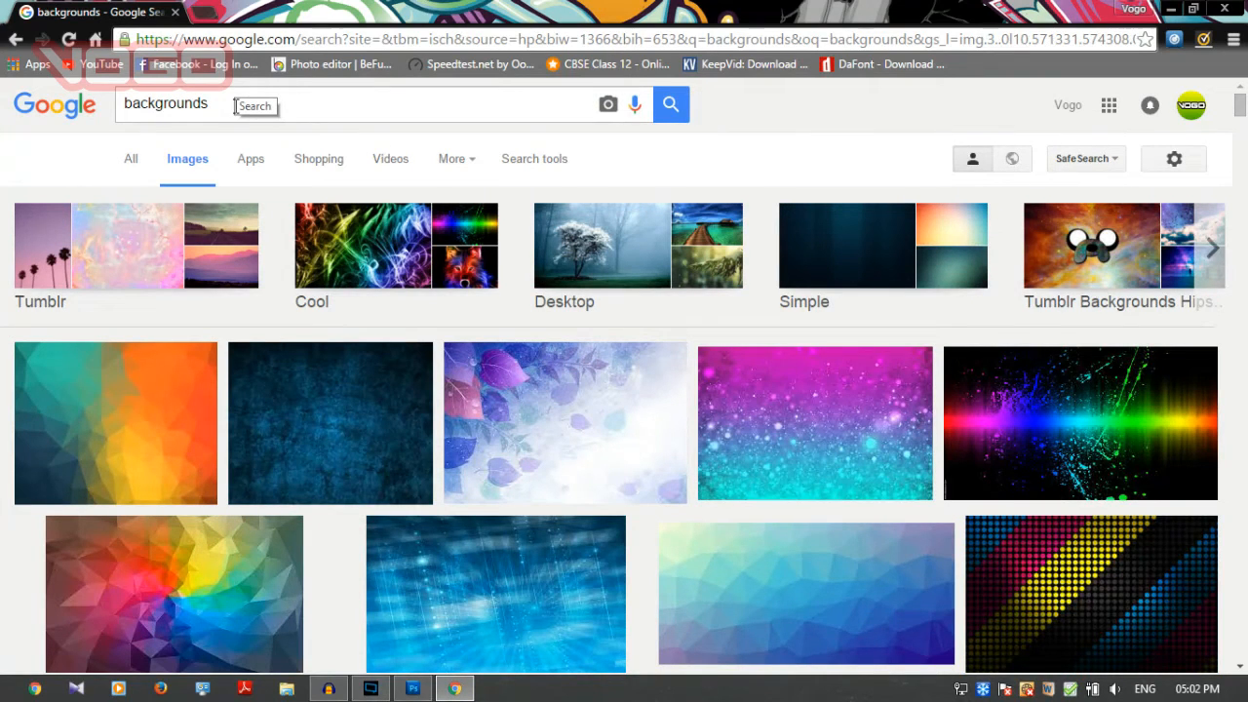
left_click_drag(235, 106, 120, 103)
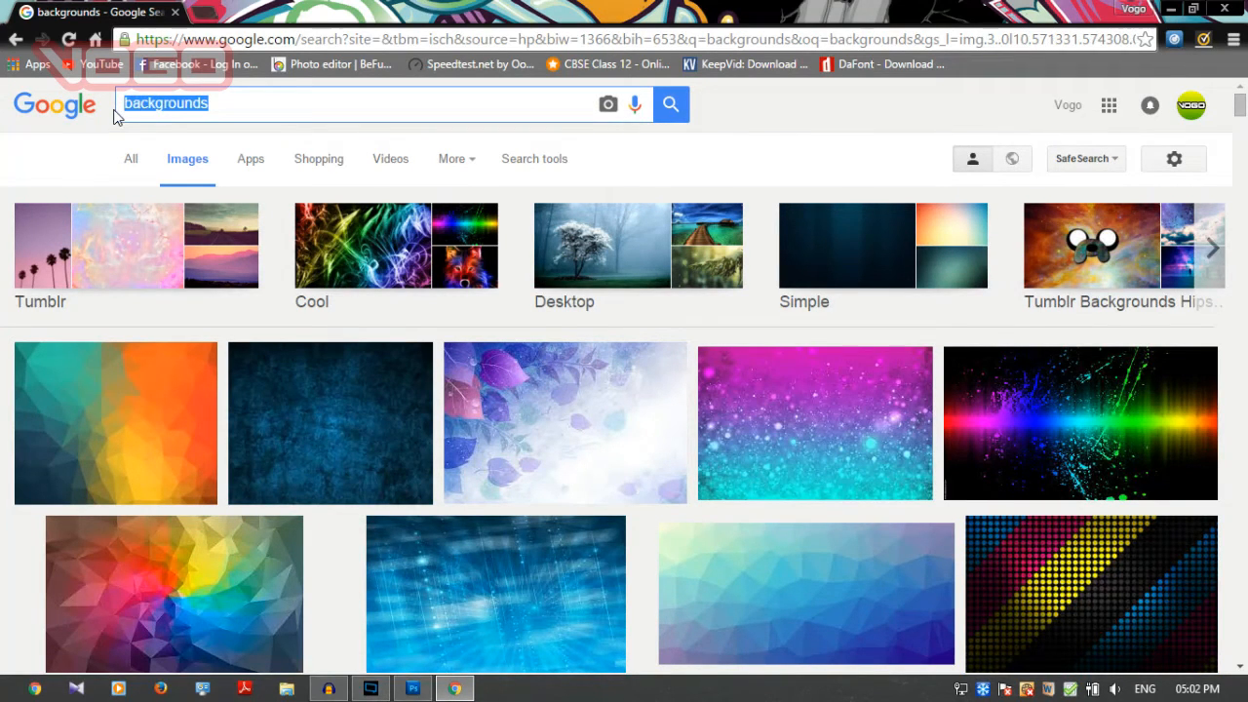
type("twitter")
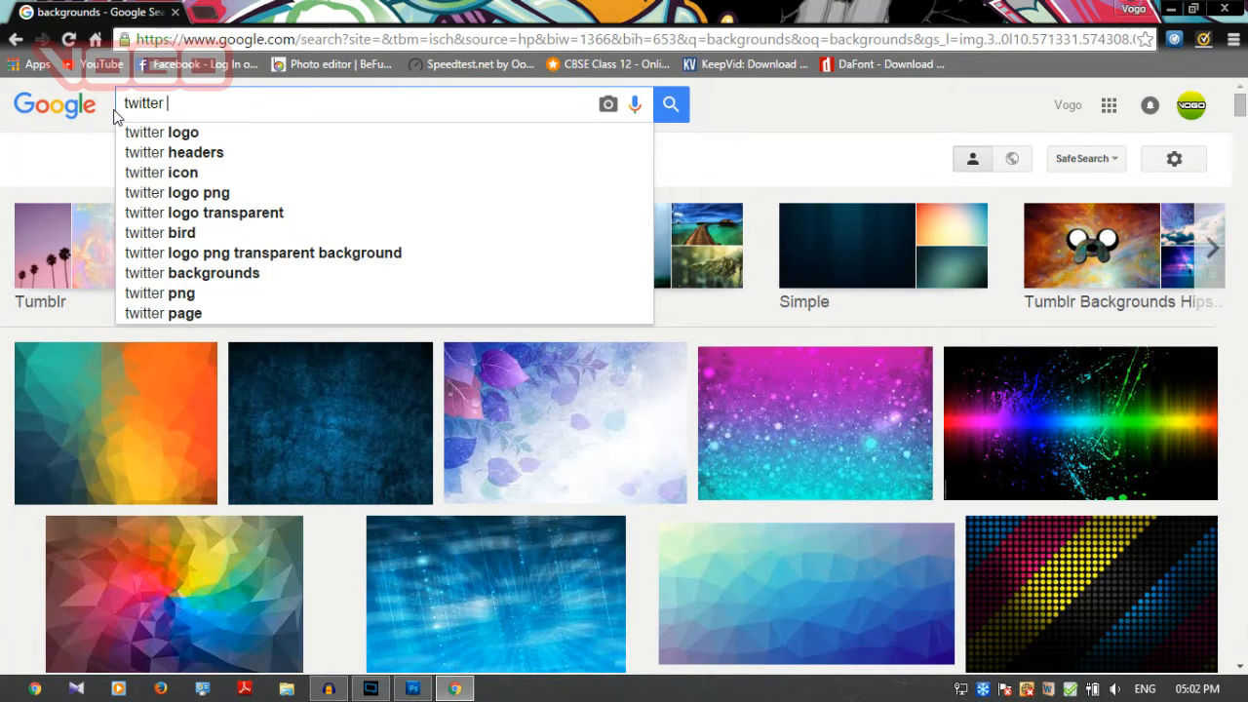
type(" png")
key("Return")
scroll(546, 366, "down", 2)
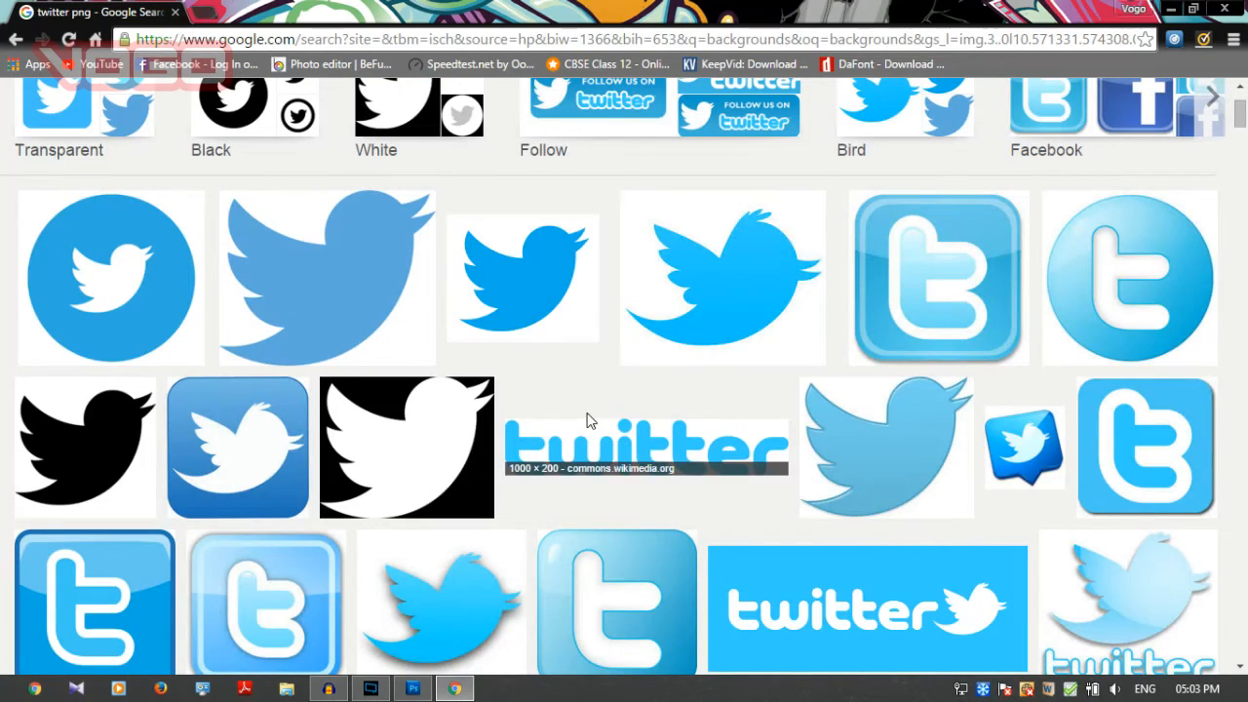
scroll(587, 413, "down", 4)
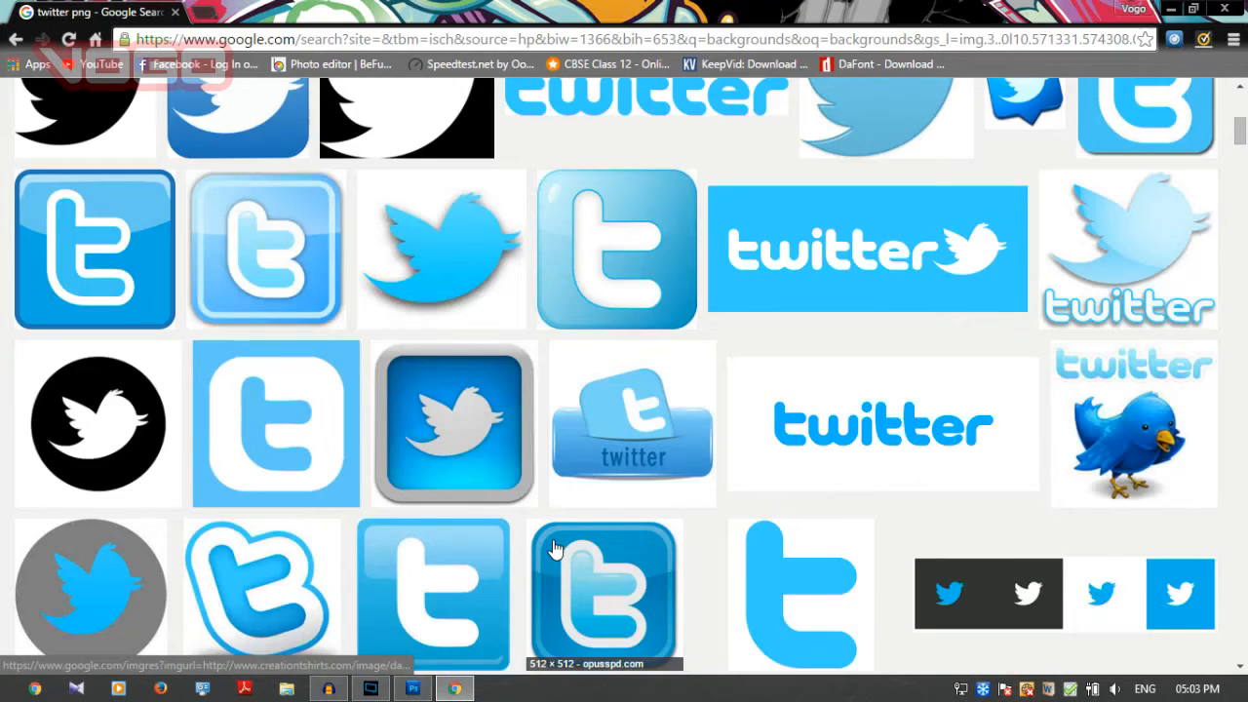
scroll(553, 550, "down", 1)
scroll(292, 372, "up", 5)
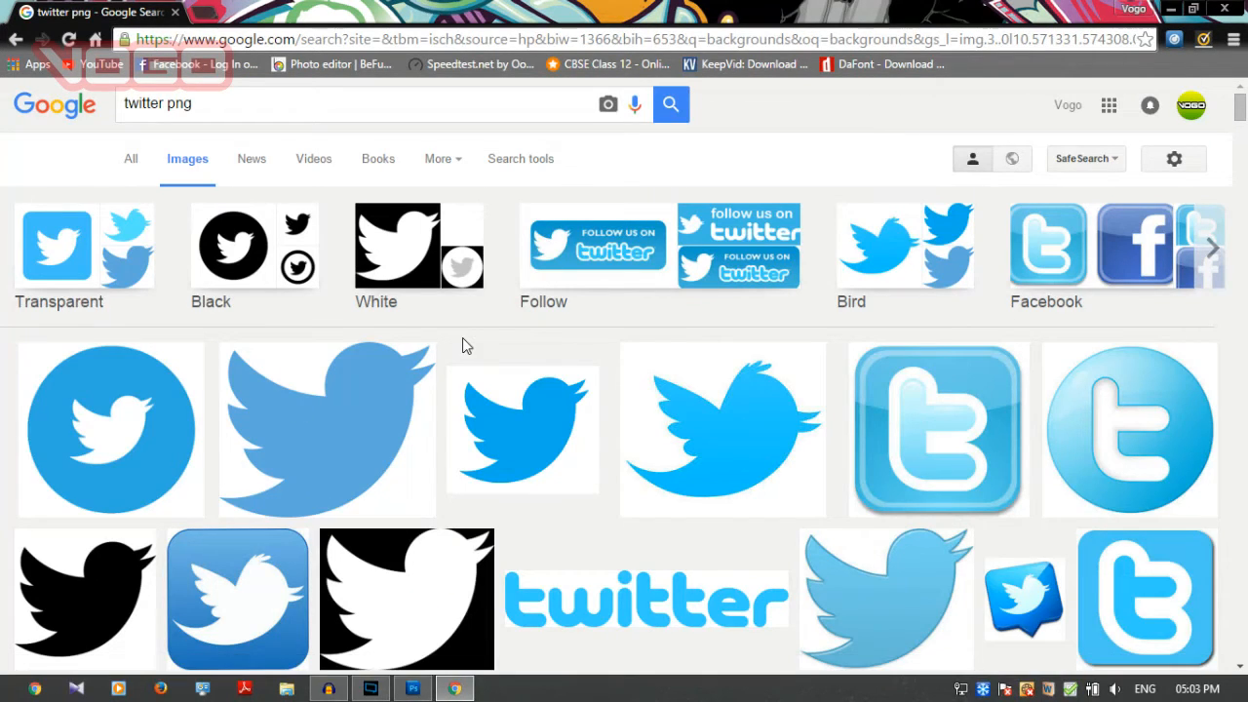
Switch back to Photoshop and place the Instagram_Icon_Large PNG from the Desktop into the document.
left_click(410, 689)
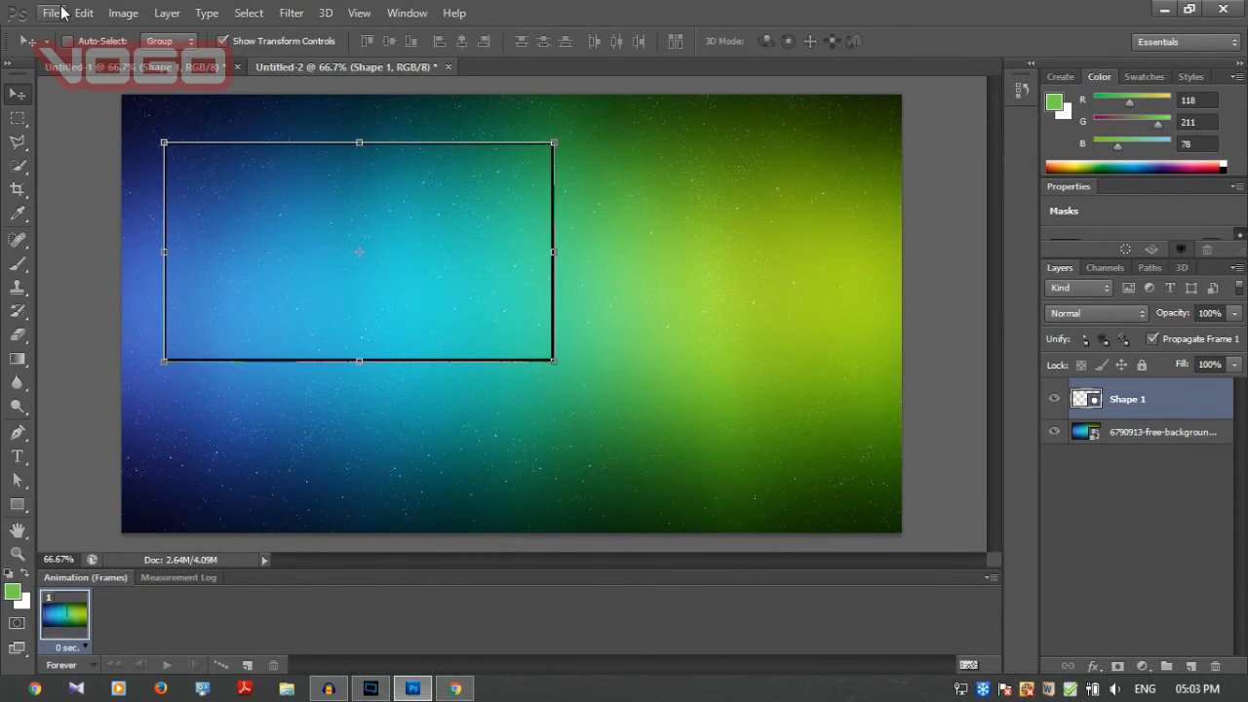
left_click(60, 13)
left_click(120, 312)
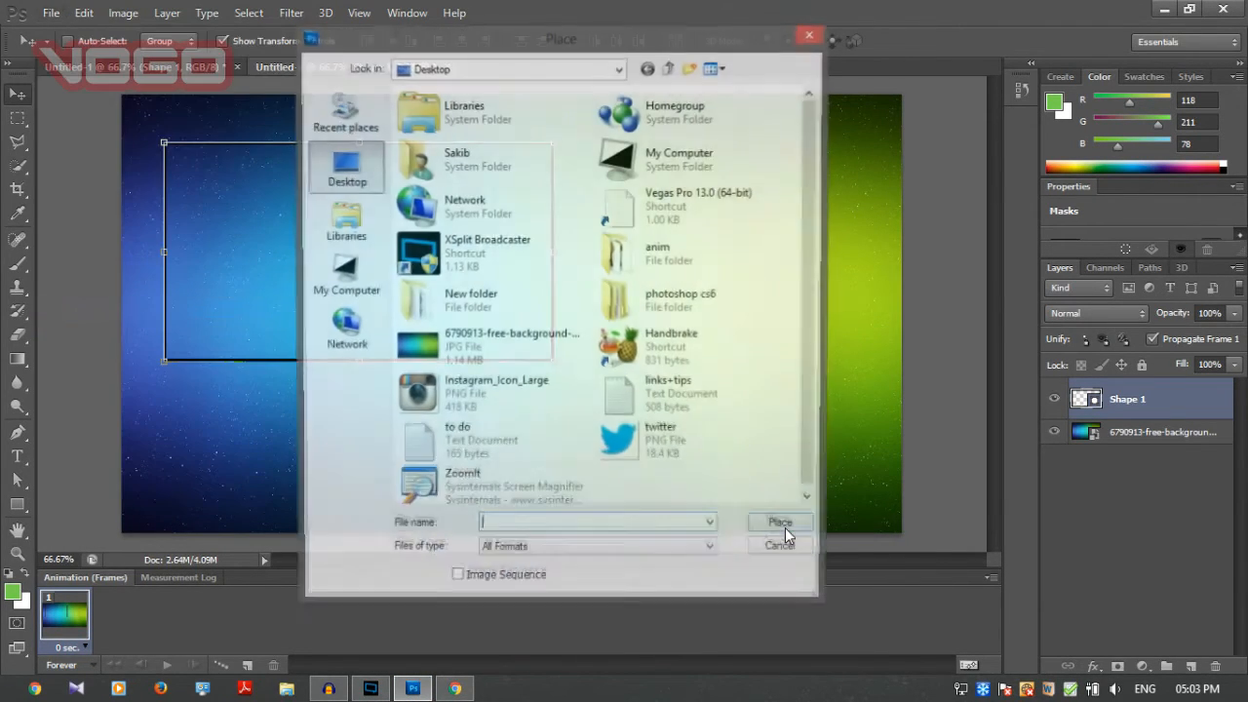
double_click(478, 384)
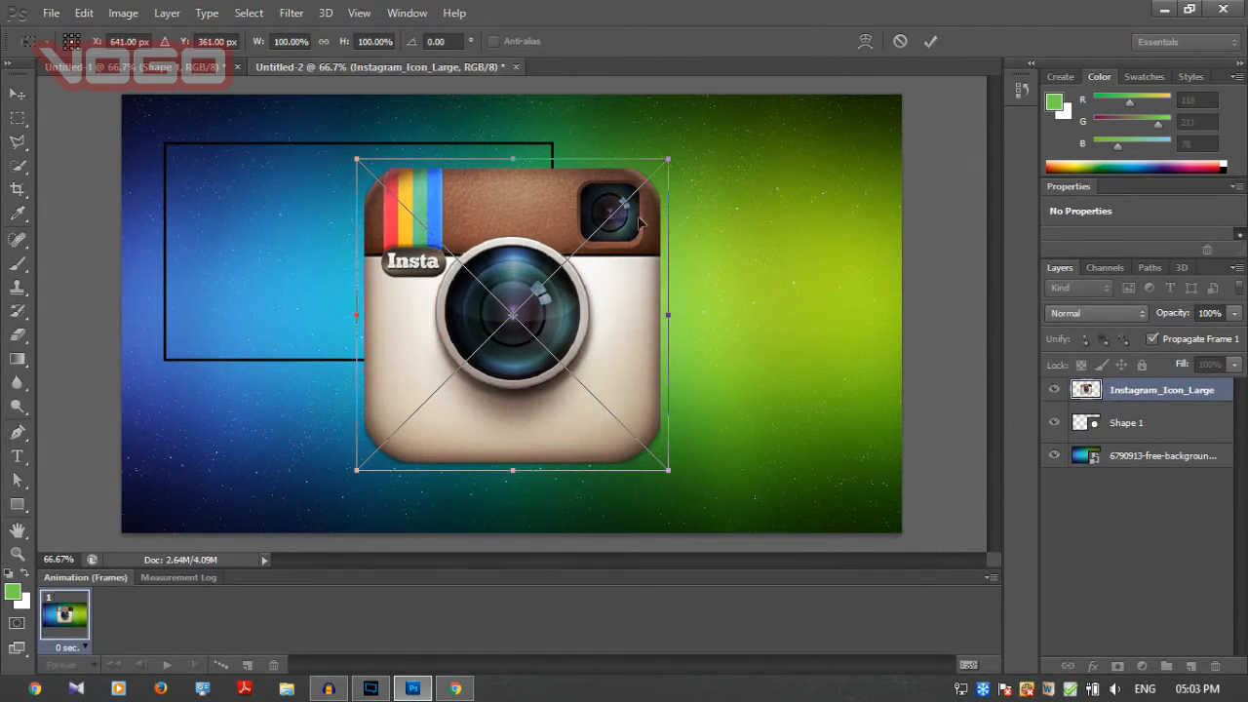
Shrink the Instagram icon to about 23.6% width and 23% height just right of the rectangle's upper part, and commit the placement.
left_click_drag(610, 293, 513, 238)
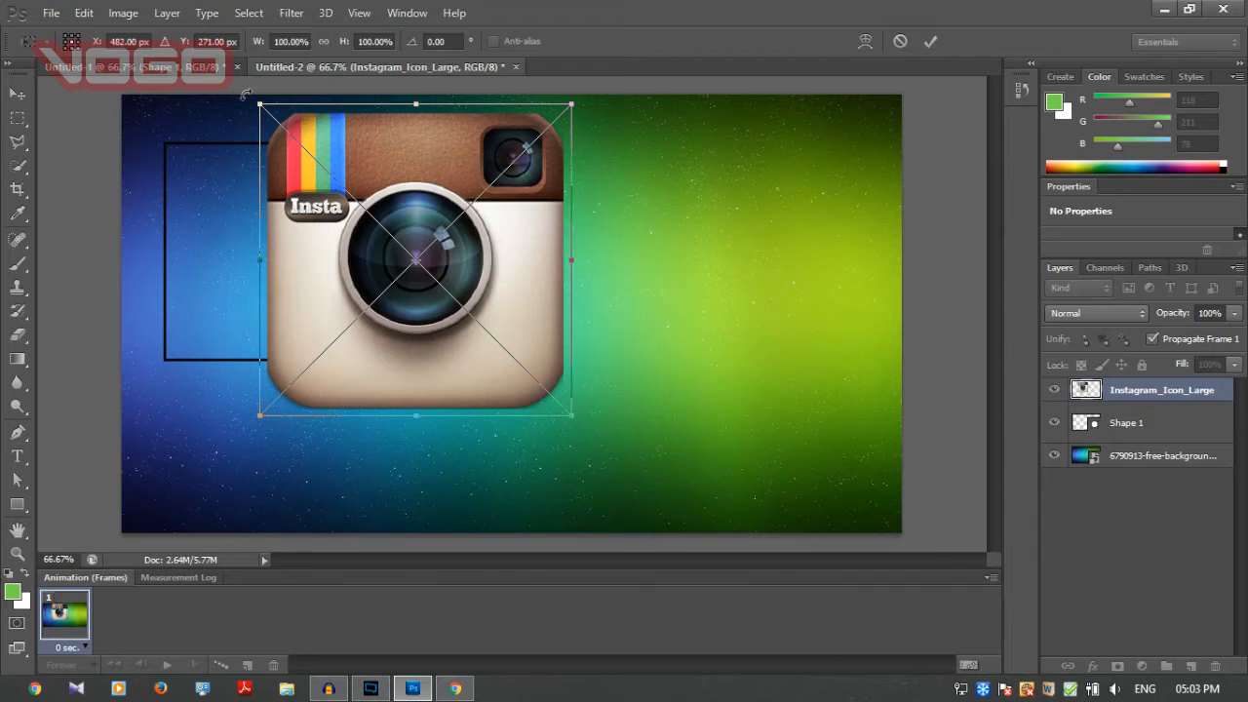
left_click_drag(572, 105, 626, 201)
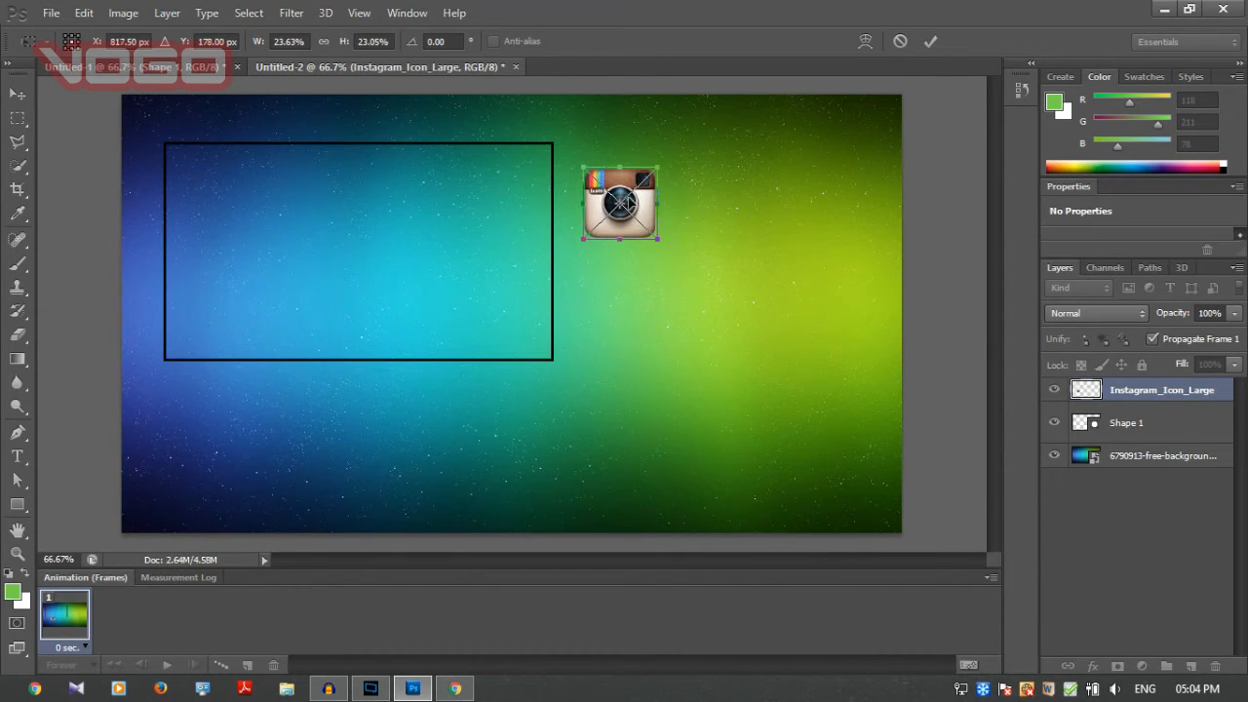
left_click(930, 40)
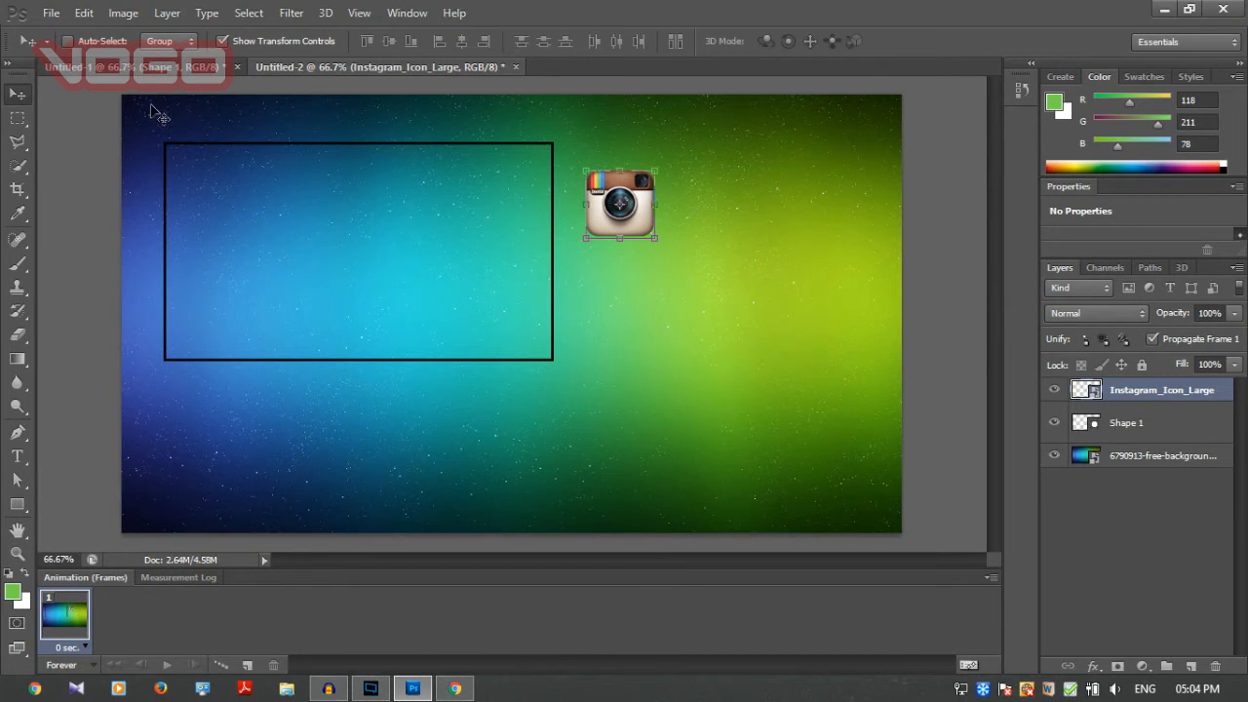
Place the twitter PNG from the Desktop below the Instagram icon, scaled to about 51% width and 43% height.
left_click(54, 14)
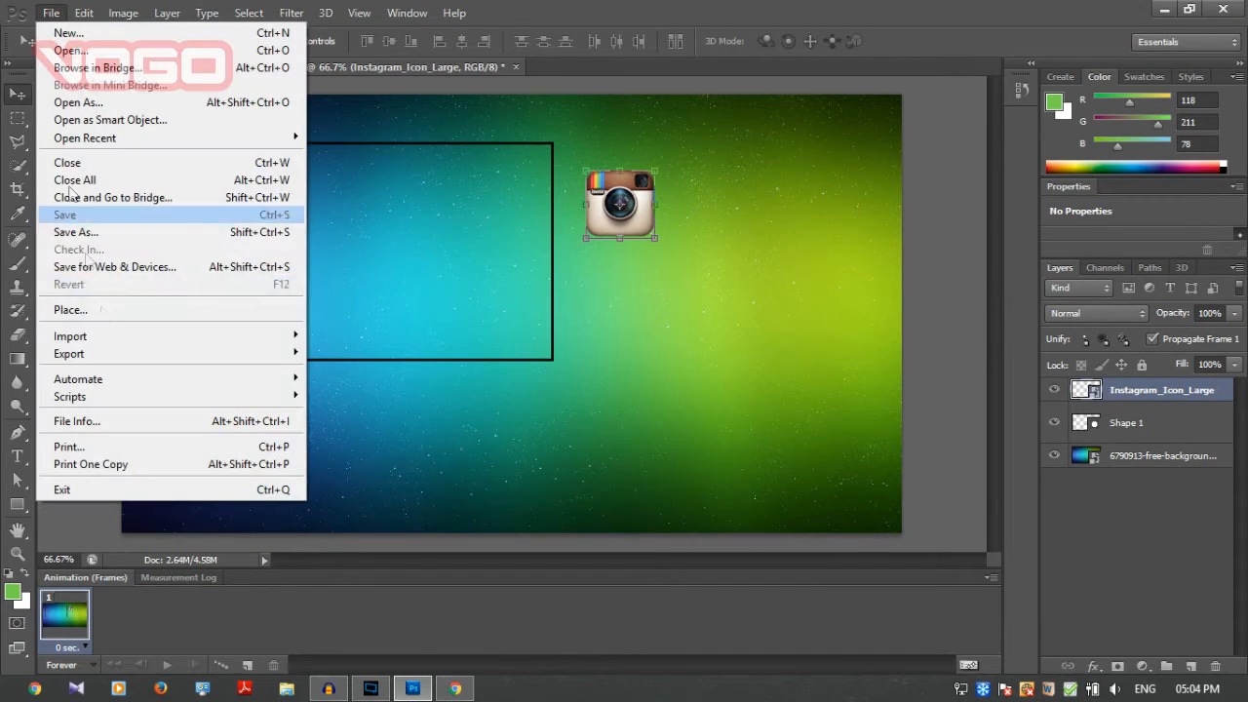
left_click(107, 312)
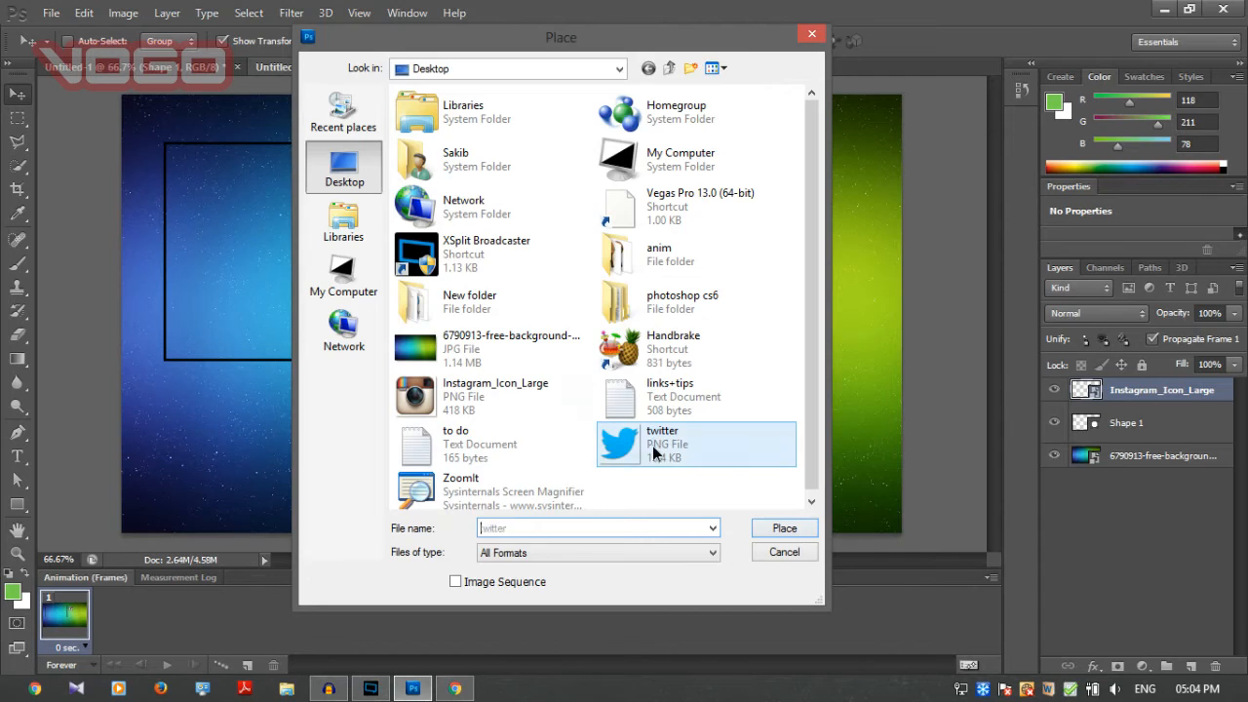
double_click(655, 451)
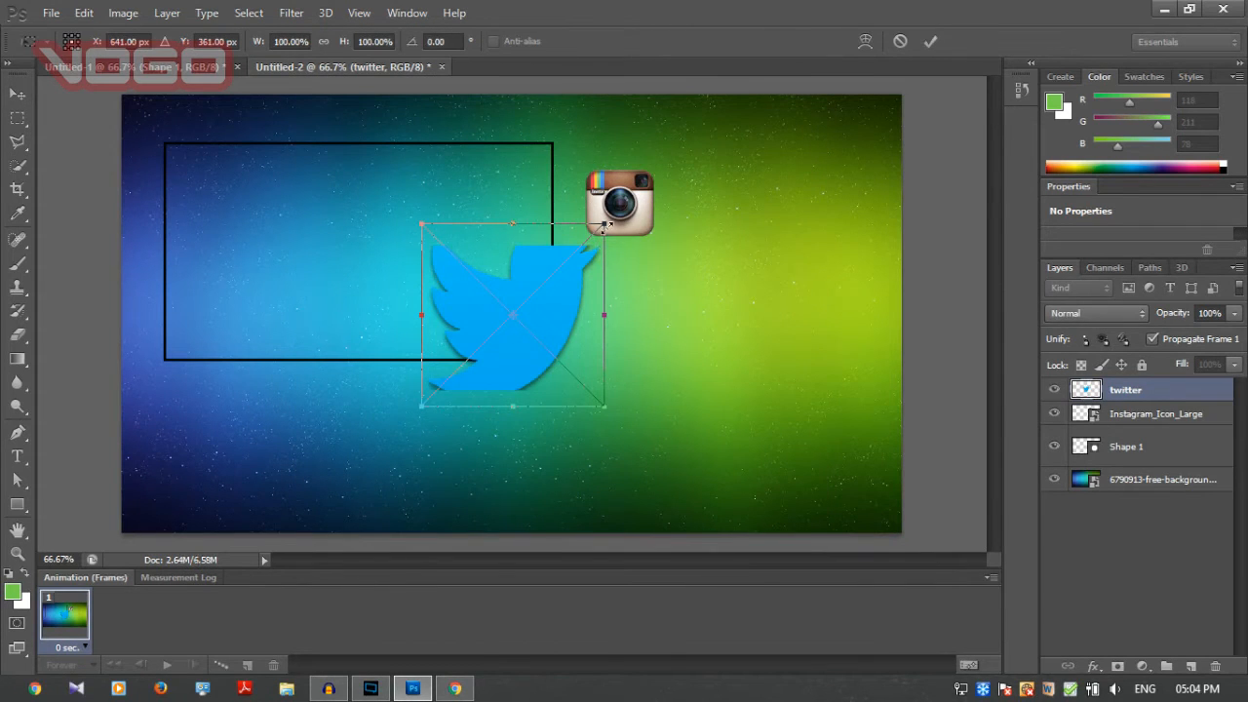
left_click_drag(606, 228, 517, 329)
left_click_drag(488, 380, 650, 302)
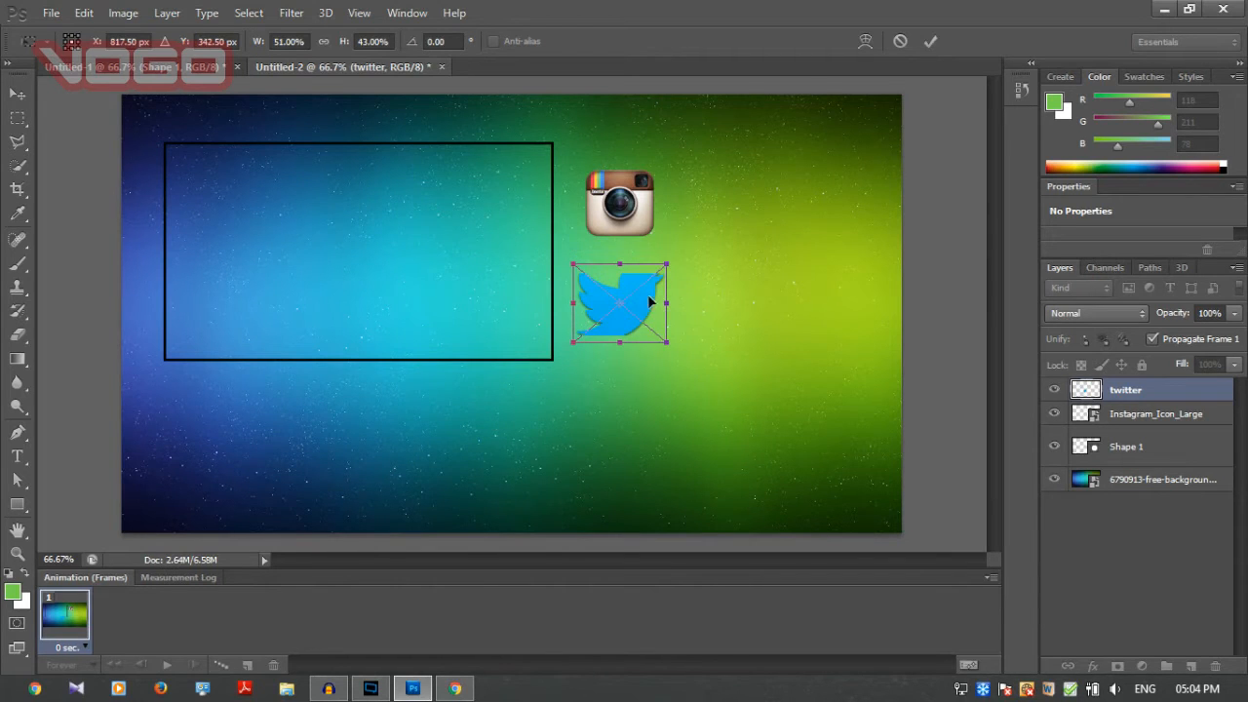
left_click(931, 42)
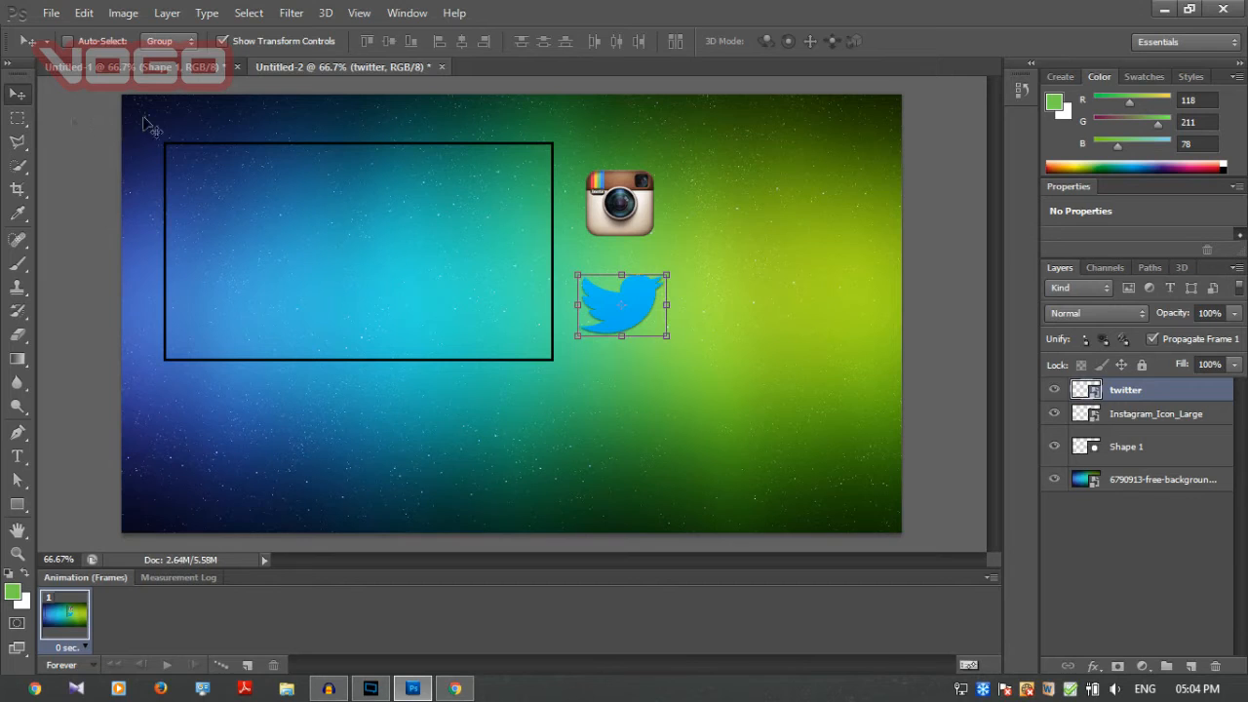
Select the Instagram_Icon_Large layer together with the twitter layer.
left_click(1163, 418, "shift")
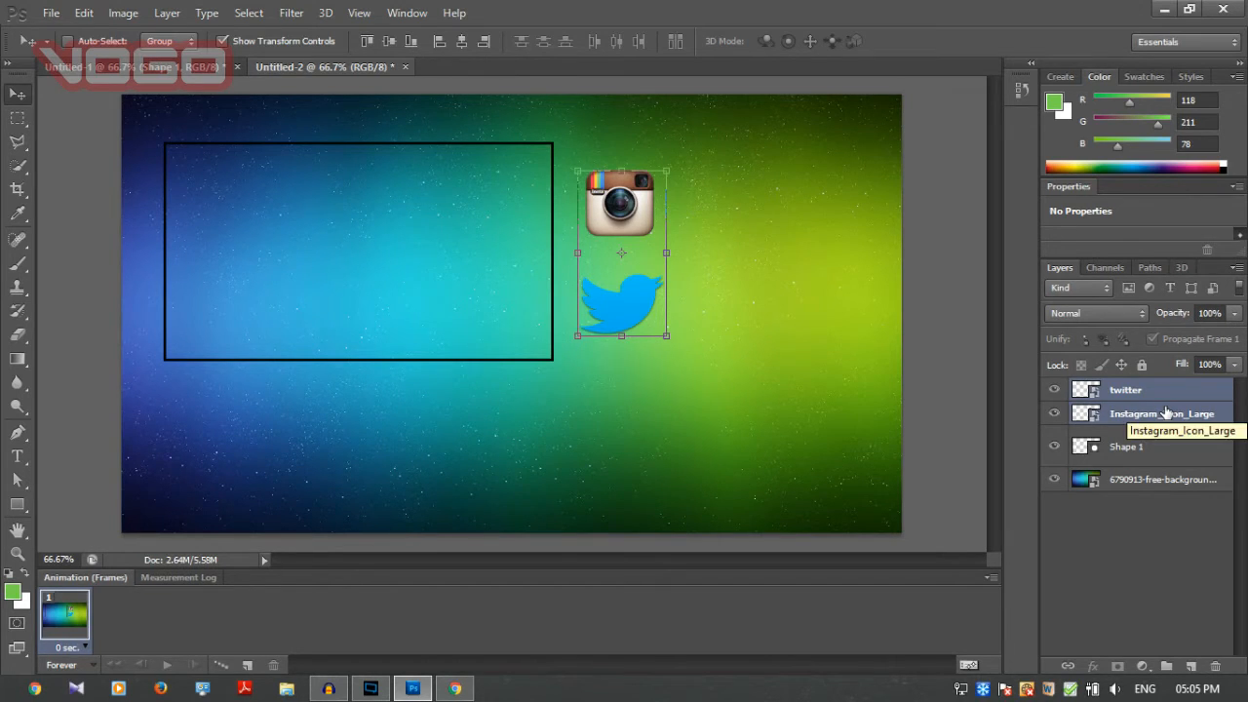
key("super+c")
key("super+q")
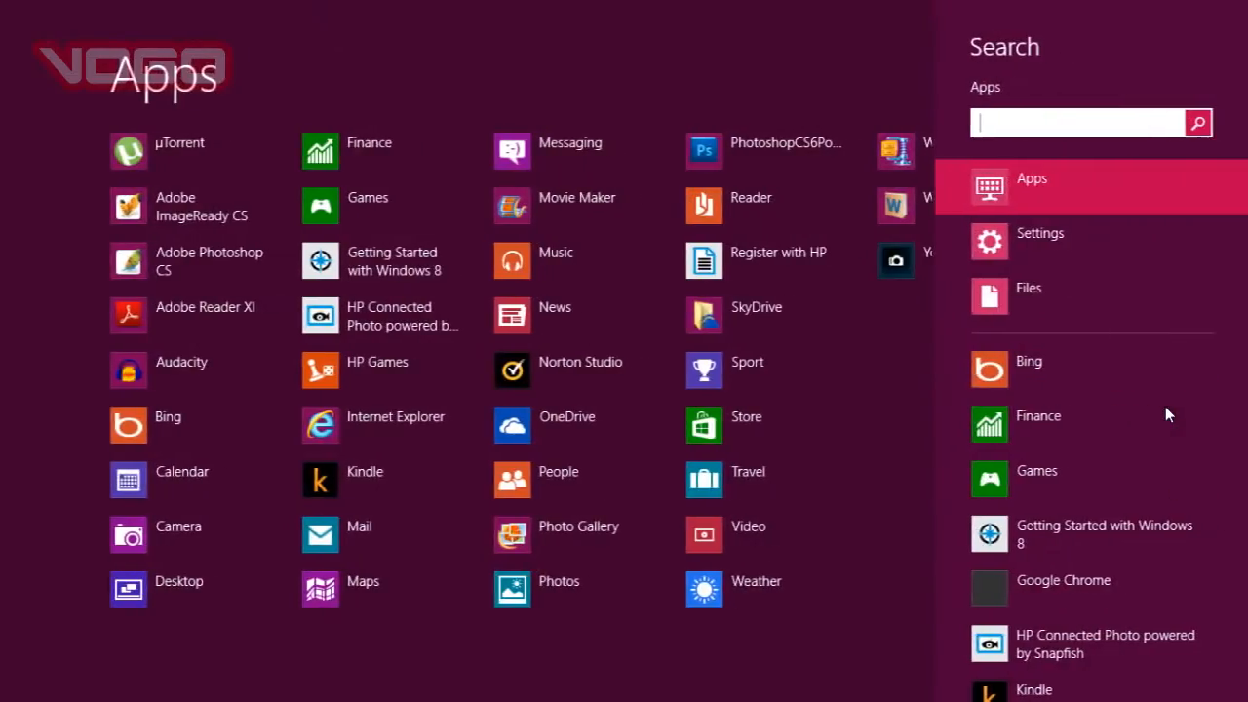
key("super")
key("super")
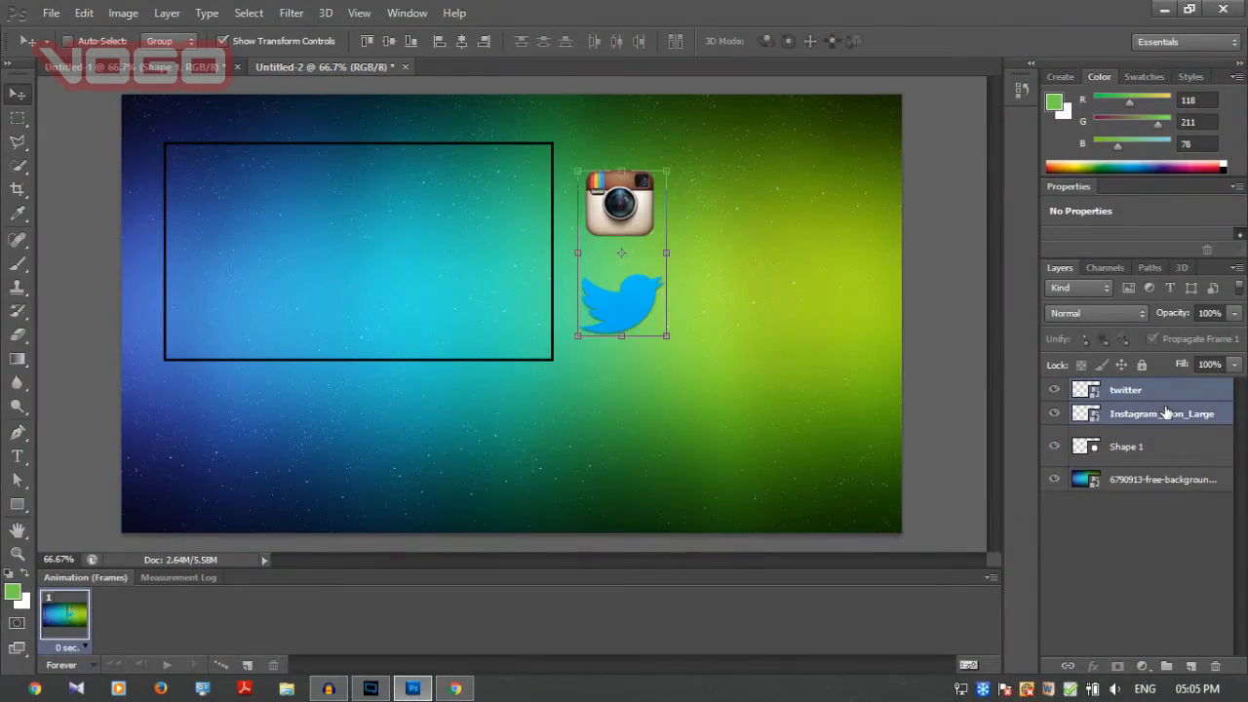
Scale both icons together to about 87.6% width and 86.4% height, and position them under the rectangle's lower-left corner.
left_click_drag(676, 167, 217, 412)
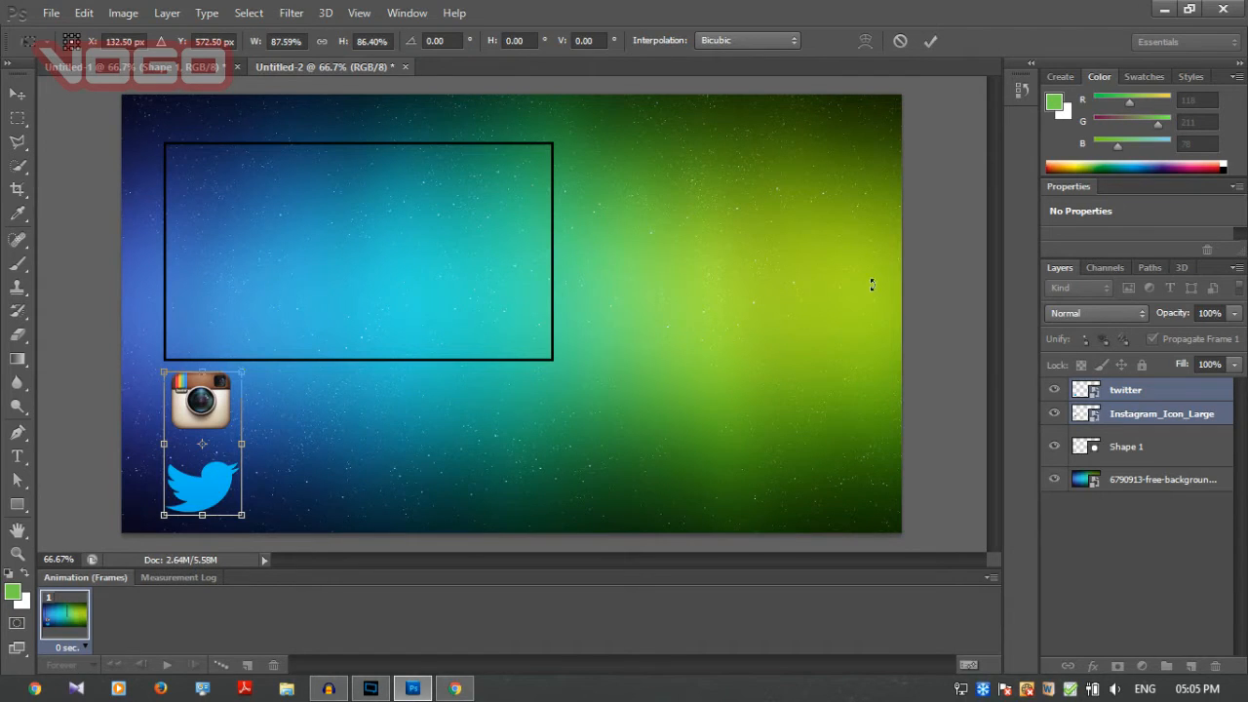
left_click(926, 43)
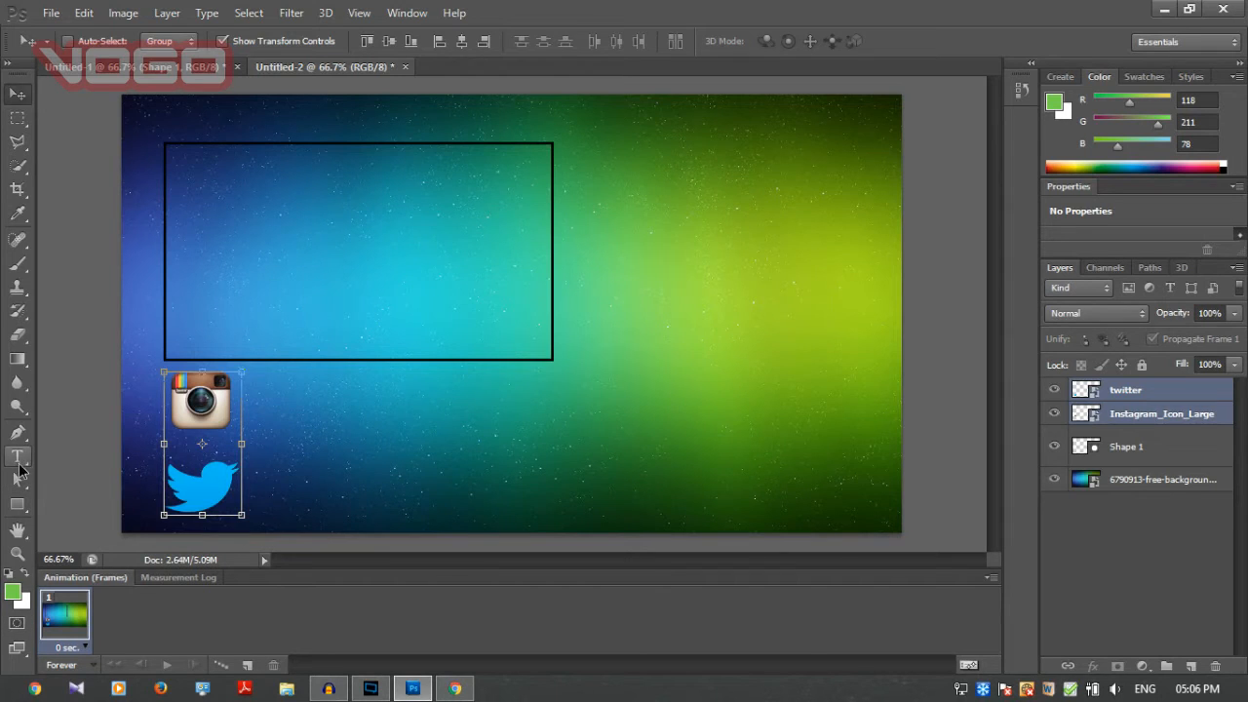
left_click(18, 456)
left_click_drag(251, 372, 565, 429)
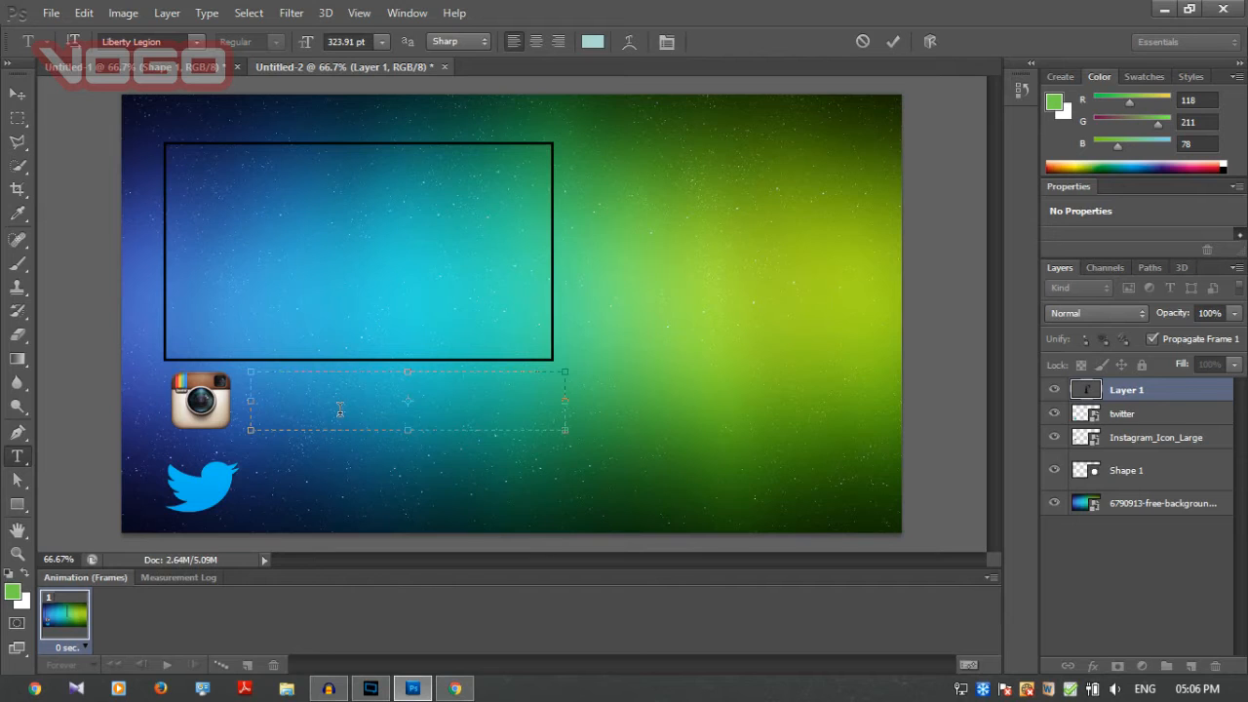
key("Escape")
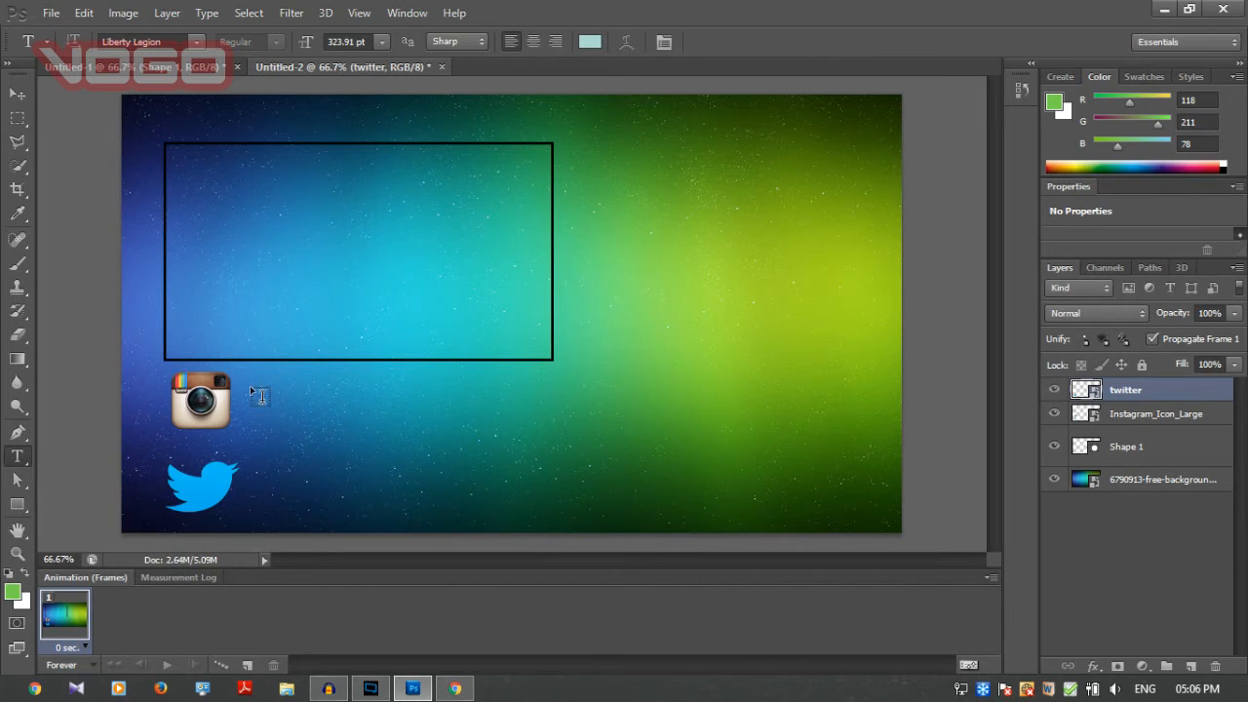
Add the Instagram handle as 72 pt point text and position it level with the Instagram icon, just to its right.
left_click(250, 385)
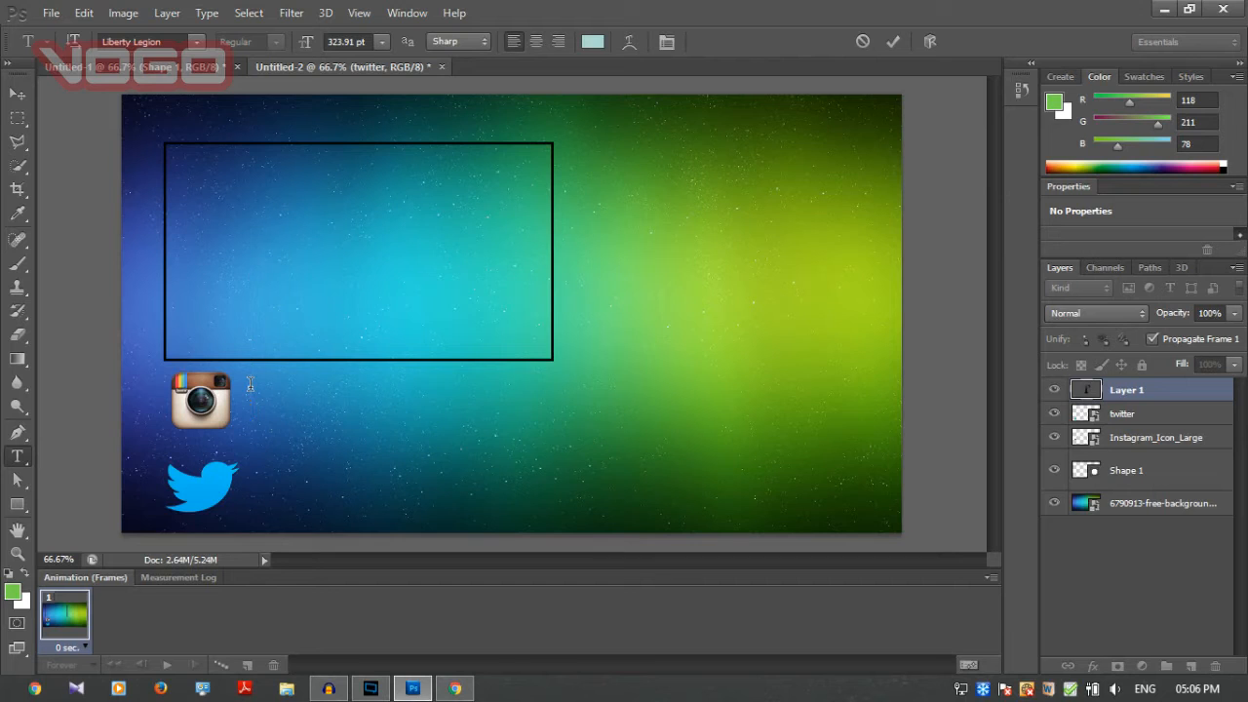
left_click(381, 42)
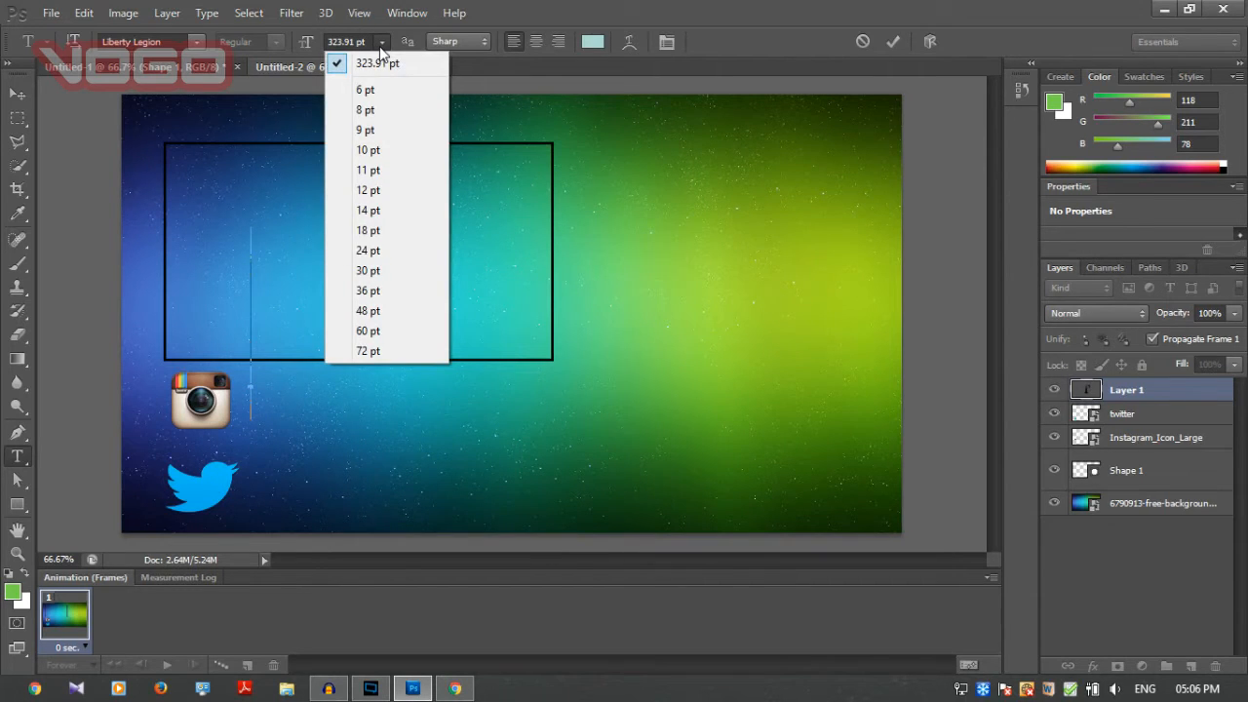
left_click(380, 349)
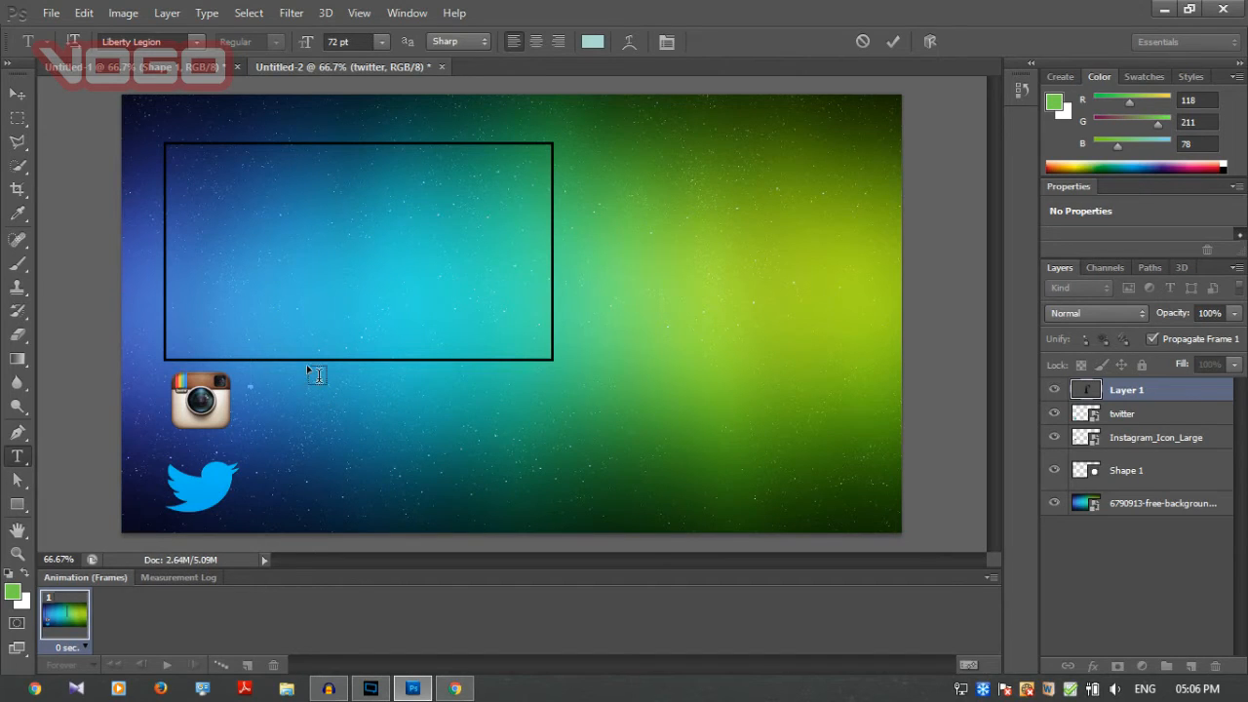
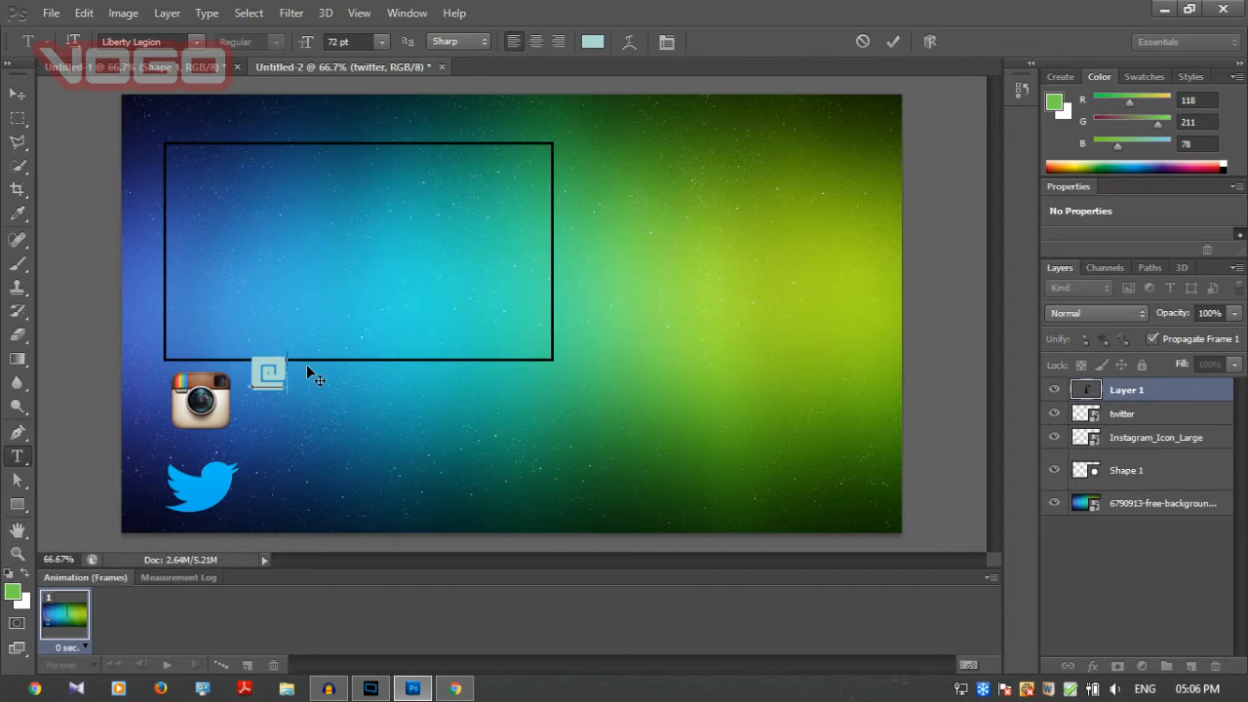
left_click(17, 93)
left_click_drag(297, 387, 296, 414)
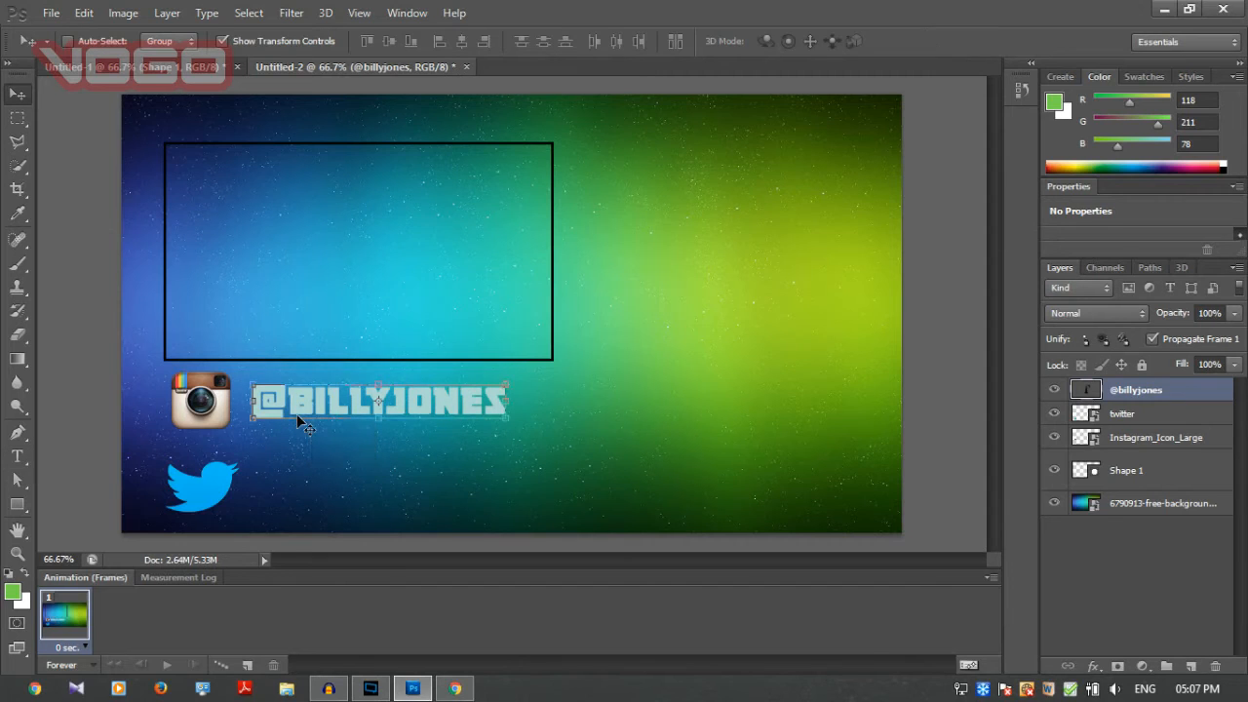
Add a paragraph text box beside the Twitter icon containing the Twitter handle and commit it.
left_click(17, 456)
left_click_drag(260, 477, 530, 514)
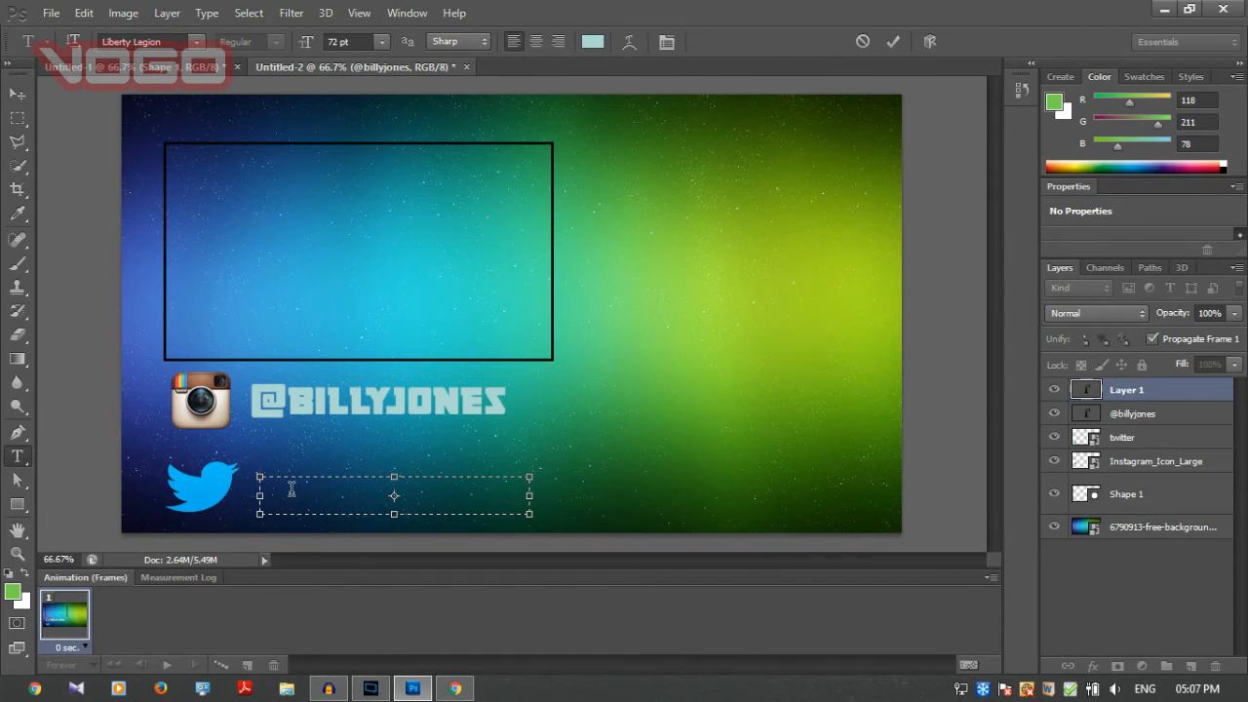
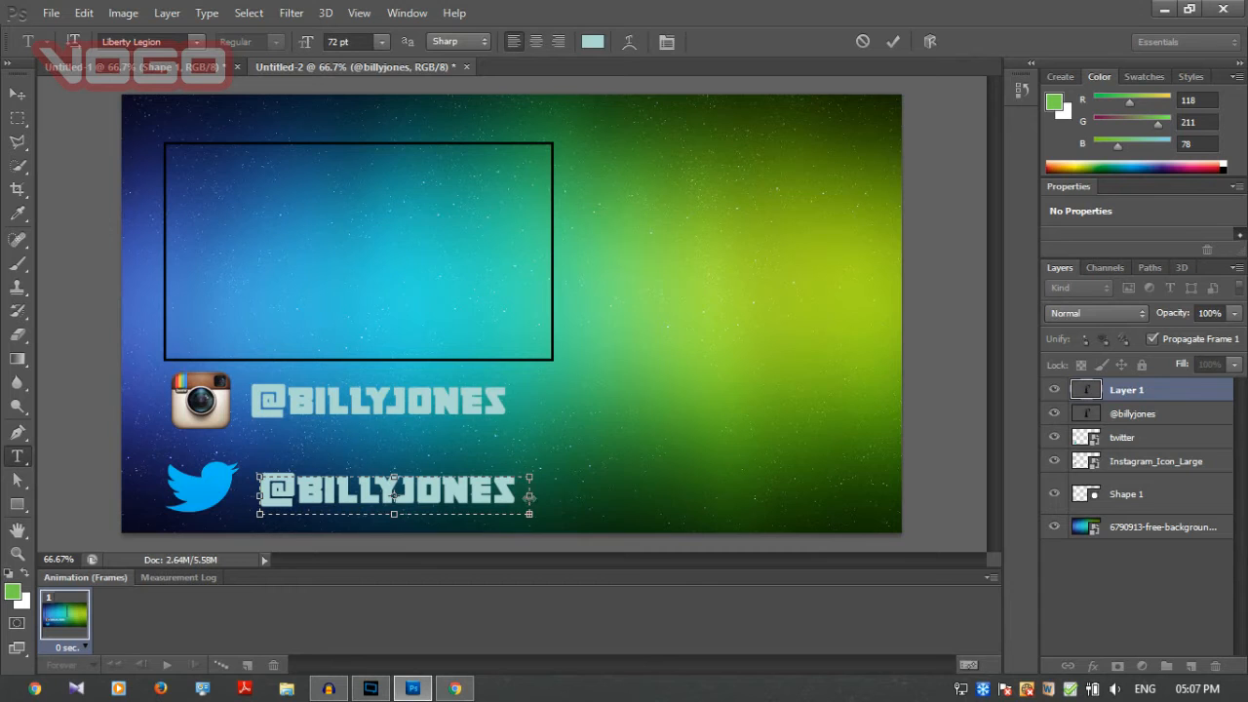
left_click(893, 40)
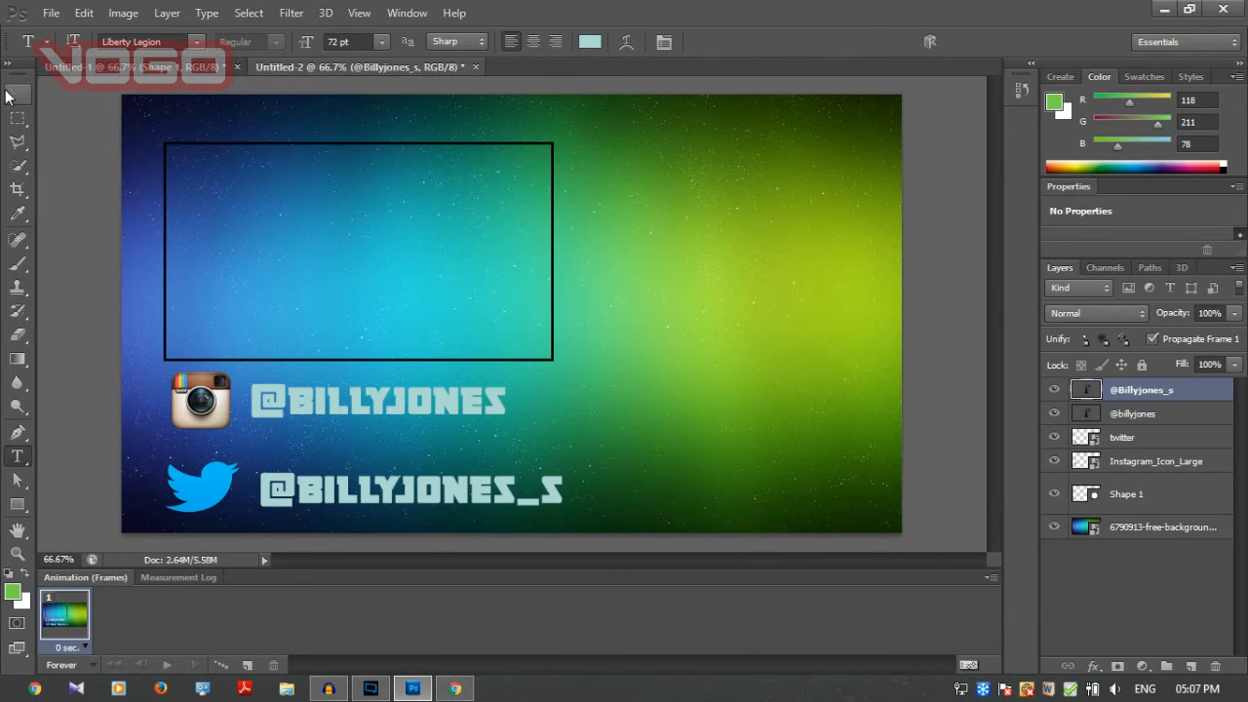
Move the Twitter handle so it starts directly under the Instagram handle, and commit the transform.
left_click(17, 93)
left_click_drag(309, 488, 301, 484)
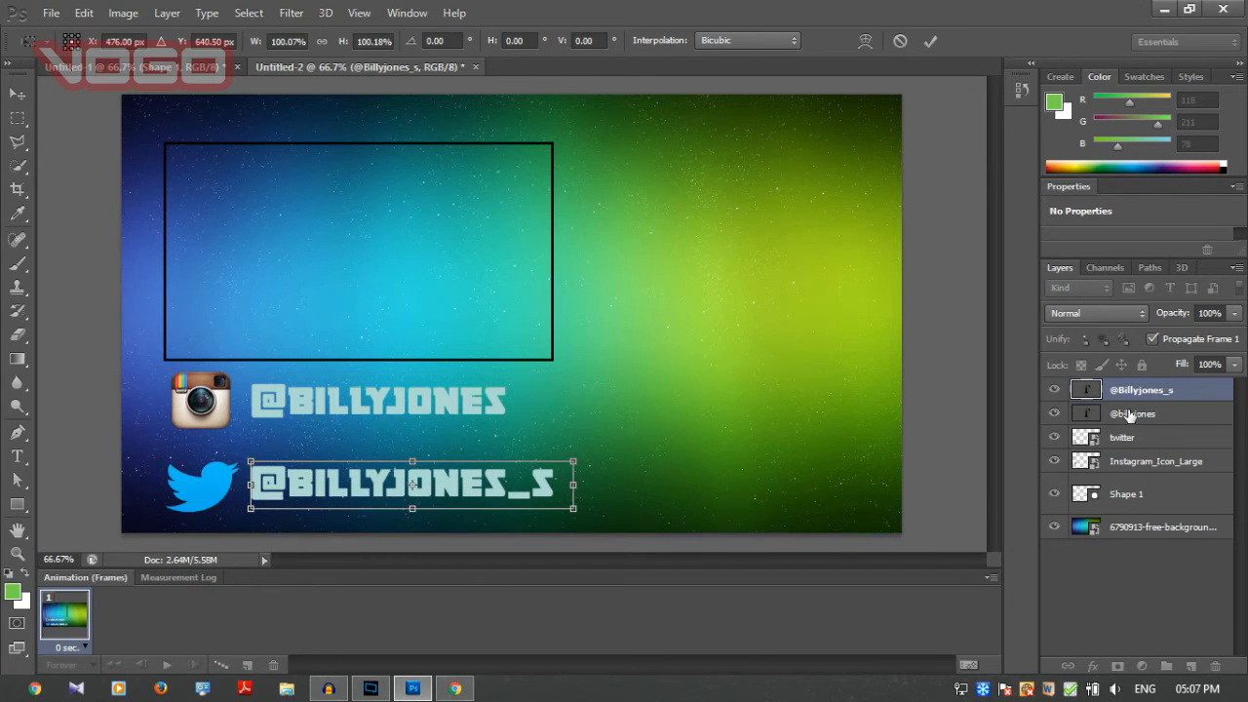
key("Return")
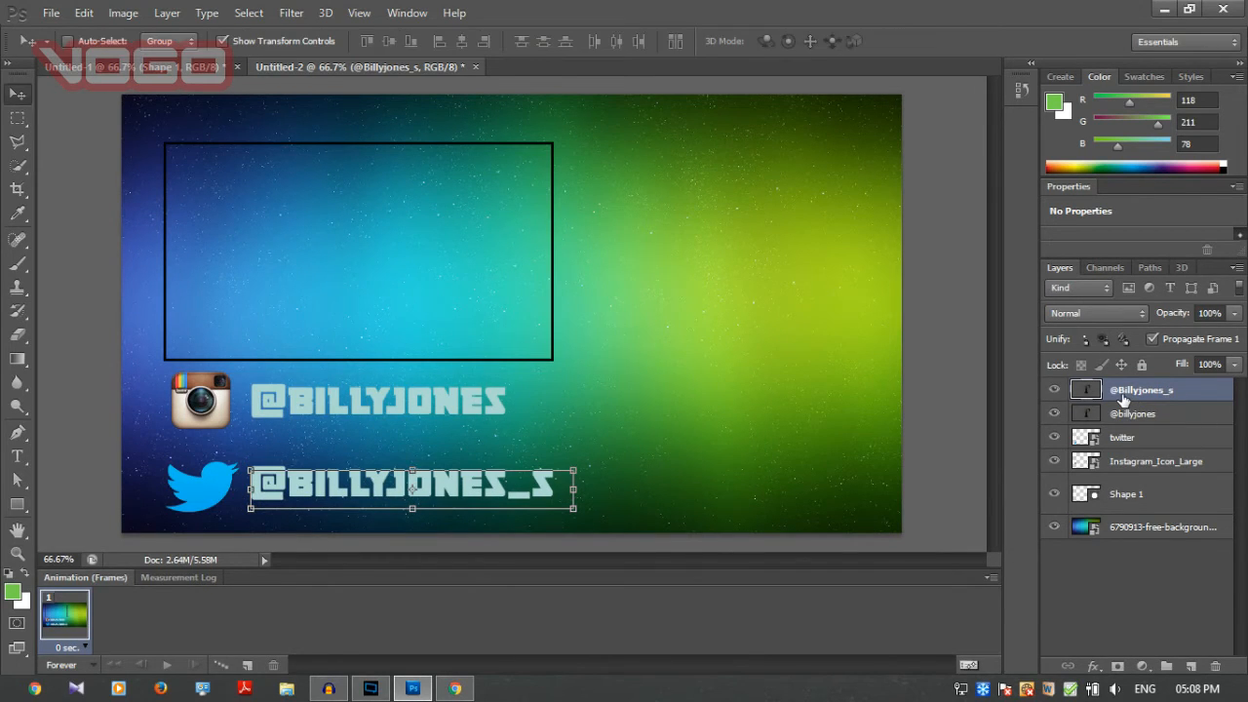
Enable Drop Shadow, Outer Glow, Inner Glow, and Bevel & Emboss with Contour in the Twitter handle's layer style.
right_click(1123, 400)
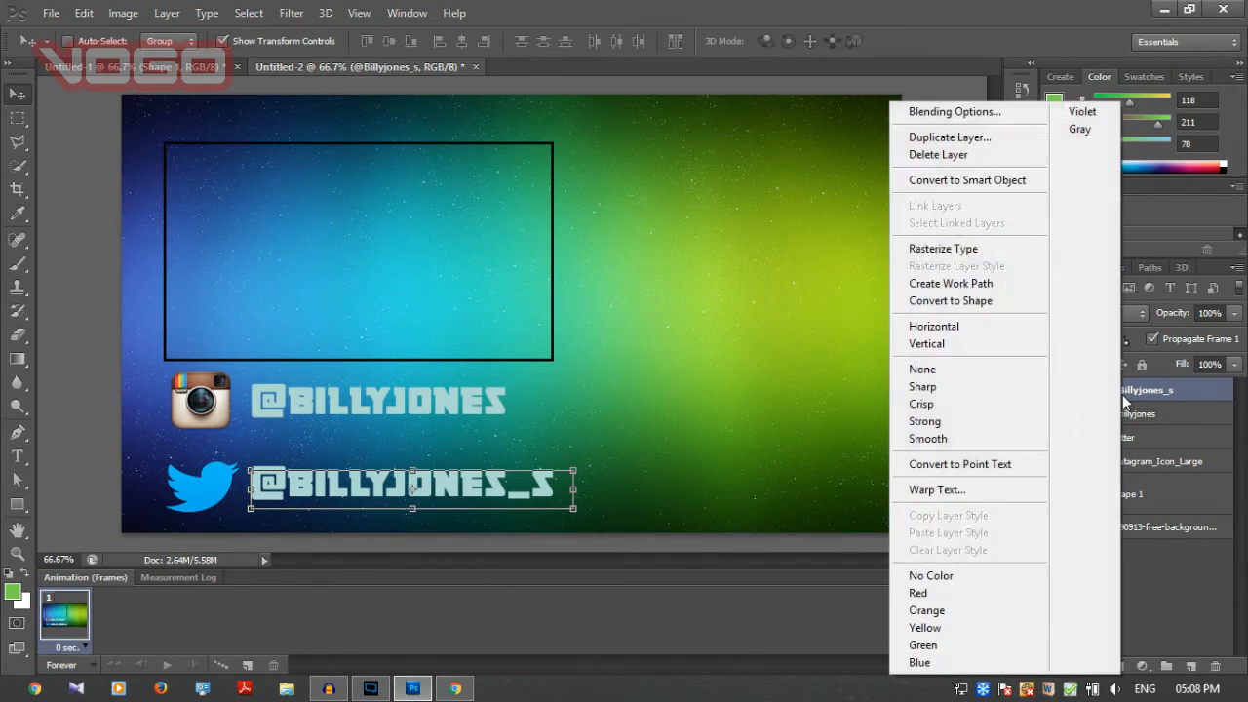
left_click(943, 113)
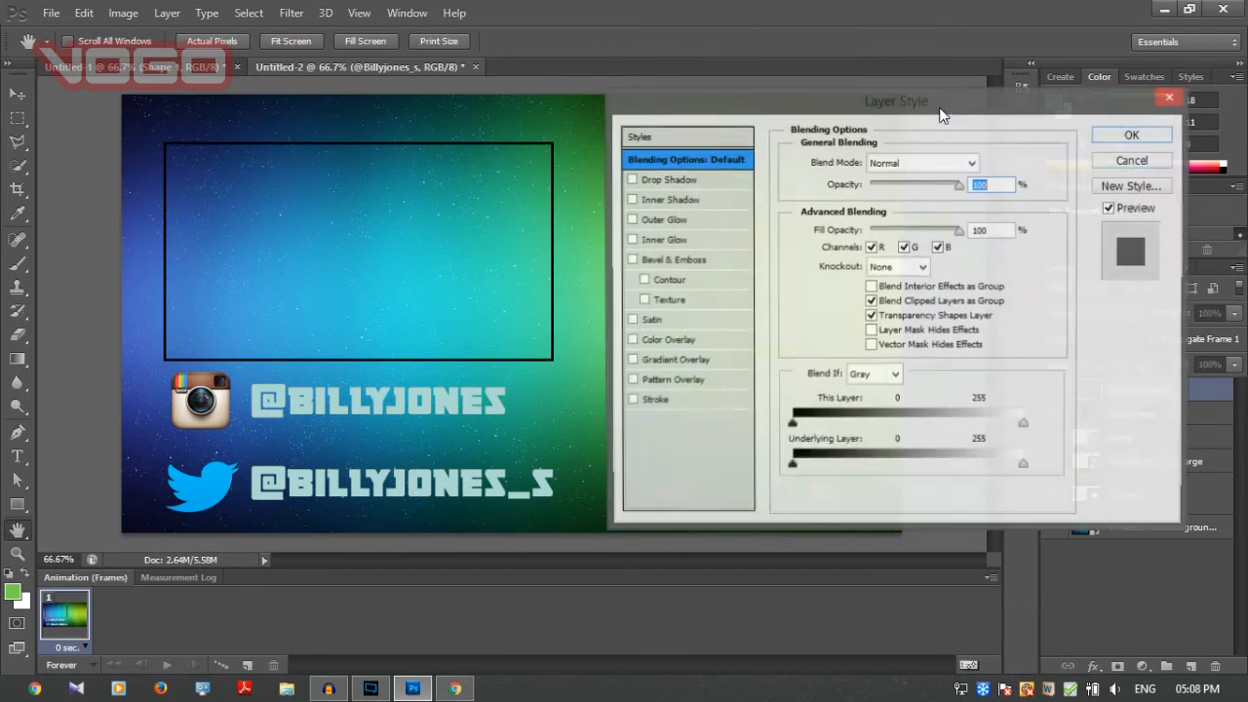
left_click(631, 181)
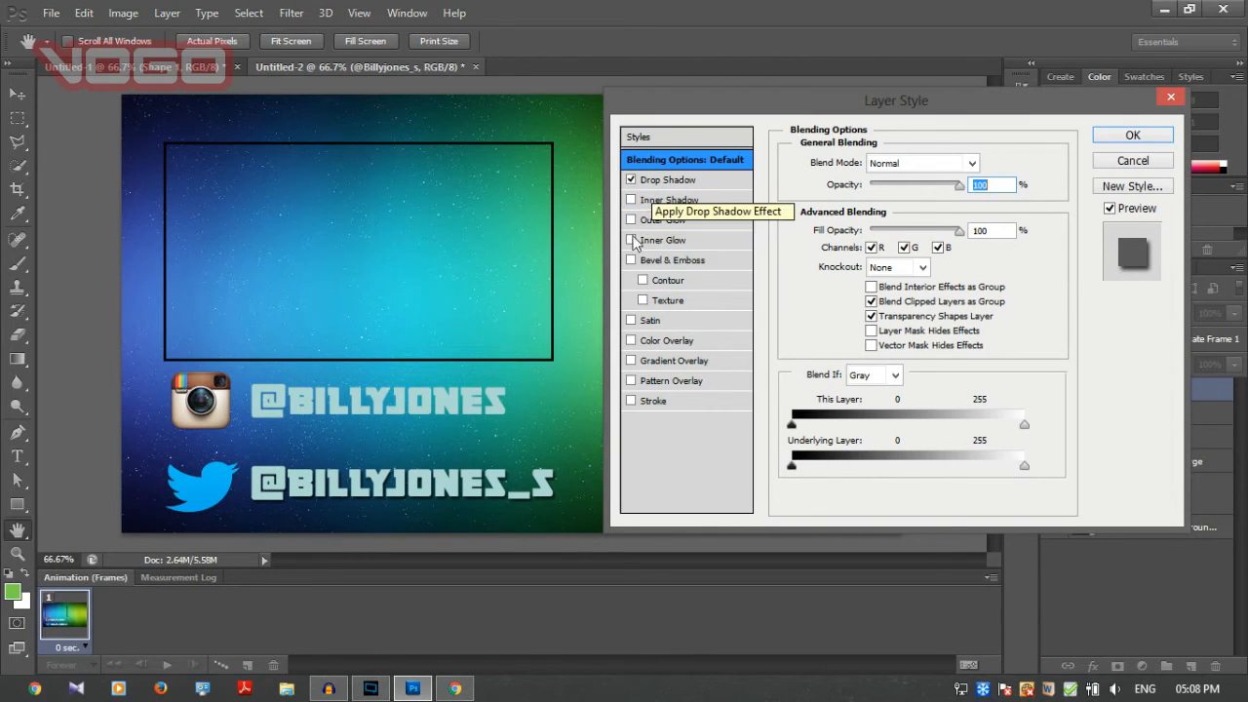
left_click(631, 220)
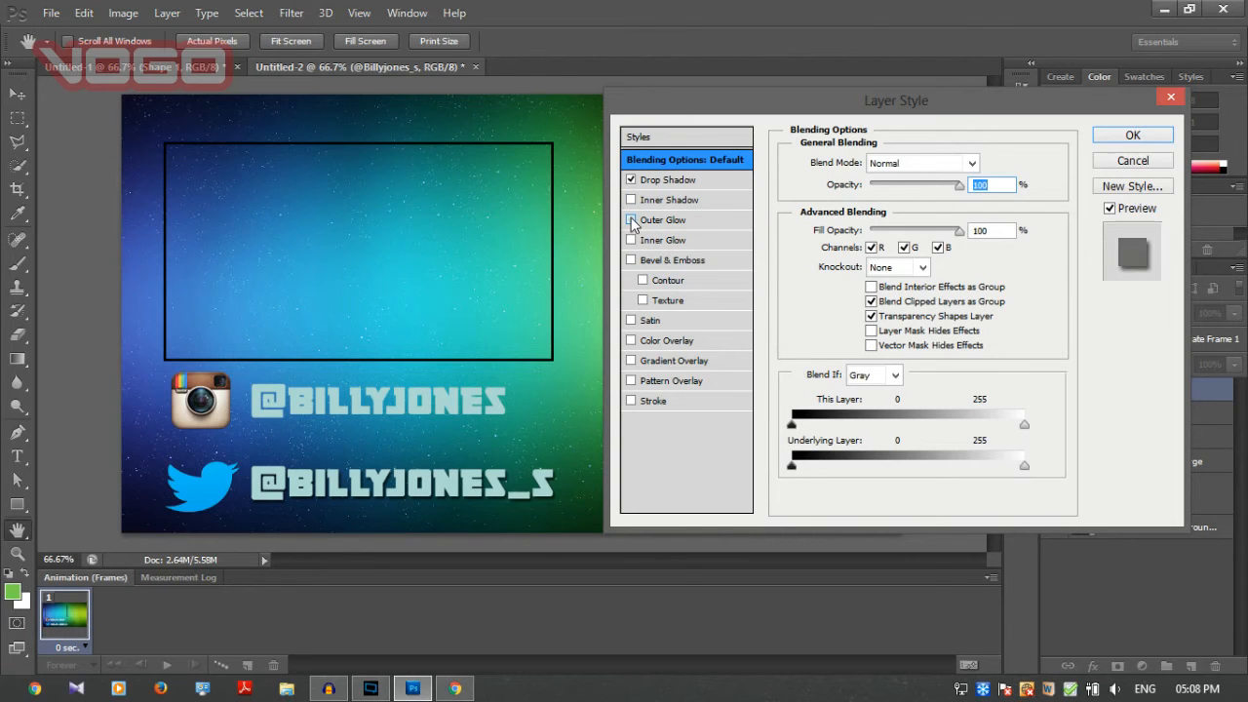
left_click(631, 240)
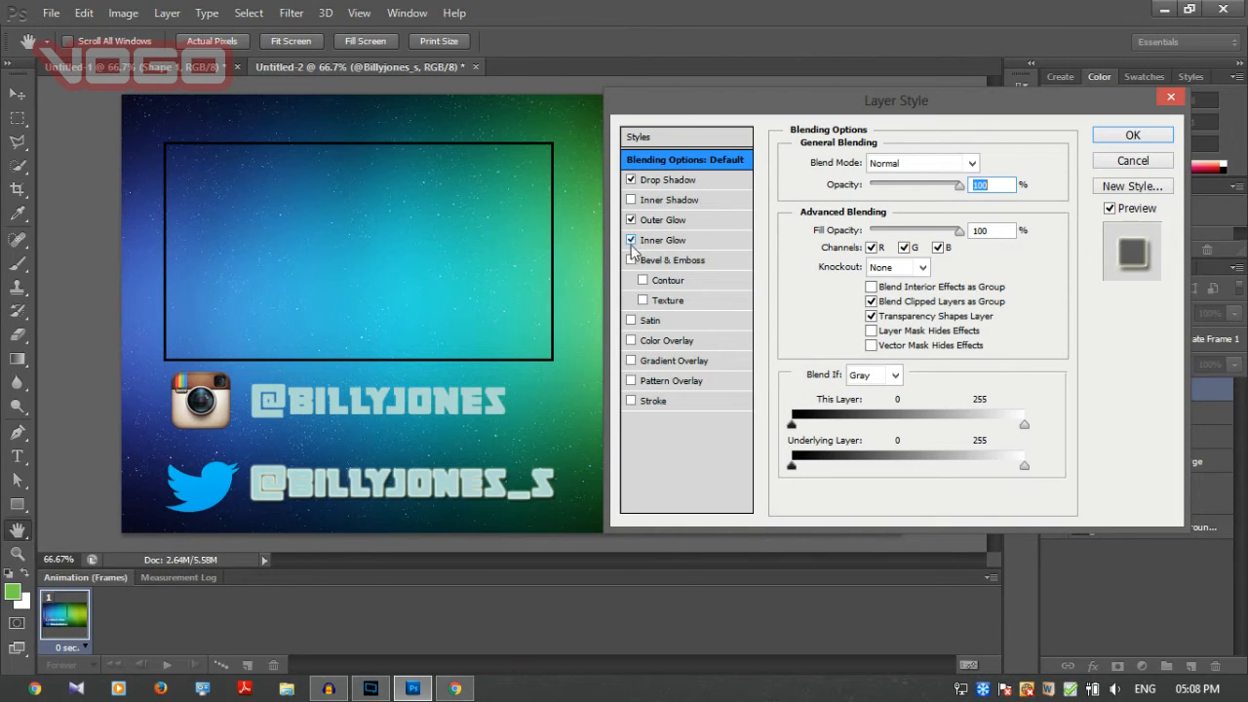
left_click(631, 260)
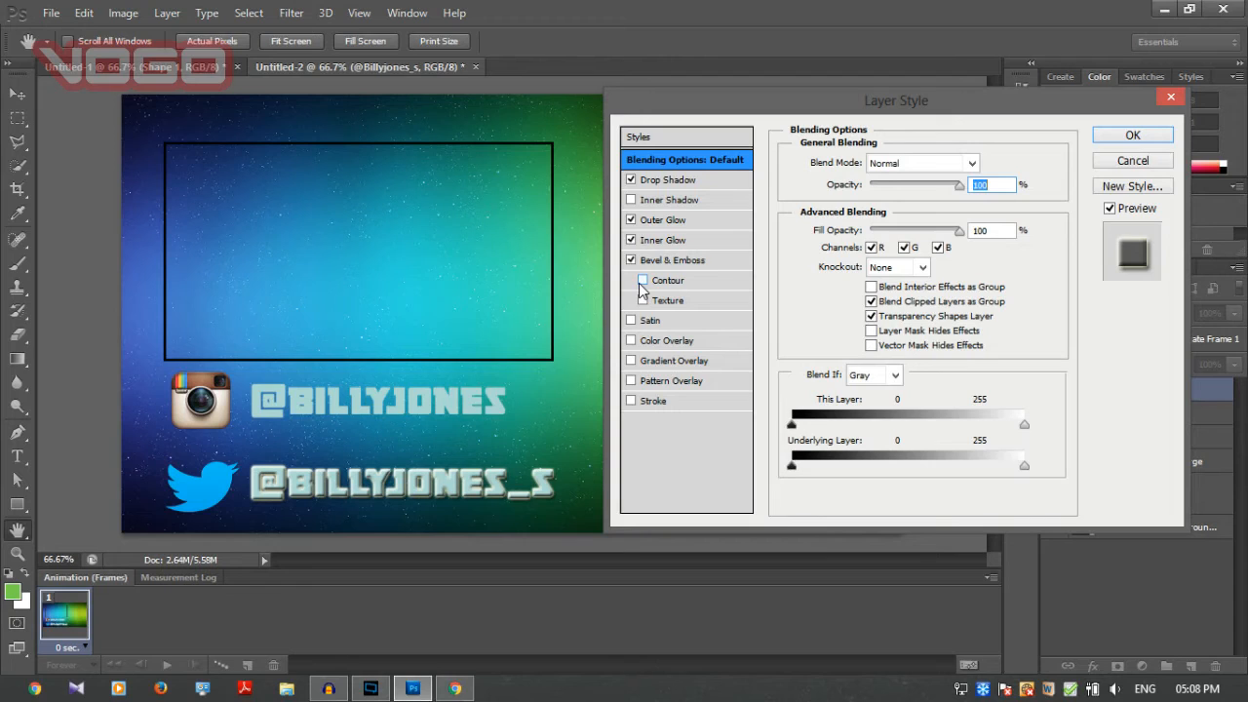
left_click(642, 281)
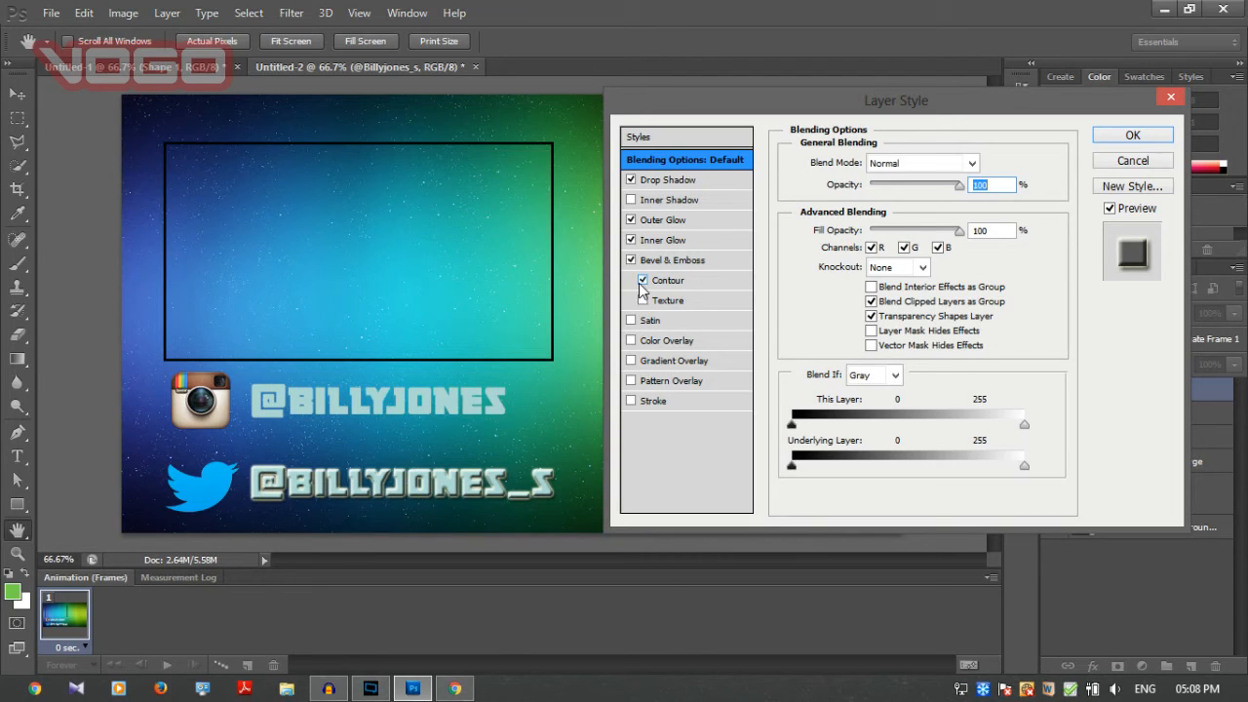
Add a bright green Color Overlay to the Twitter handle, switch off Outer Glow, and apply the layer style.
left_click(631, 341)
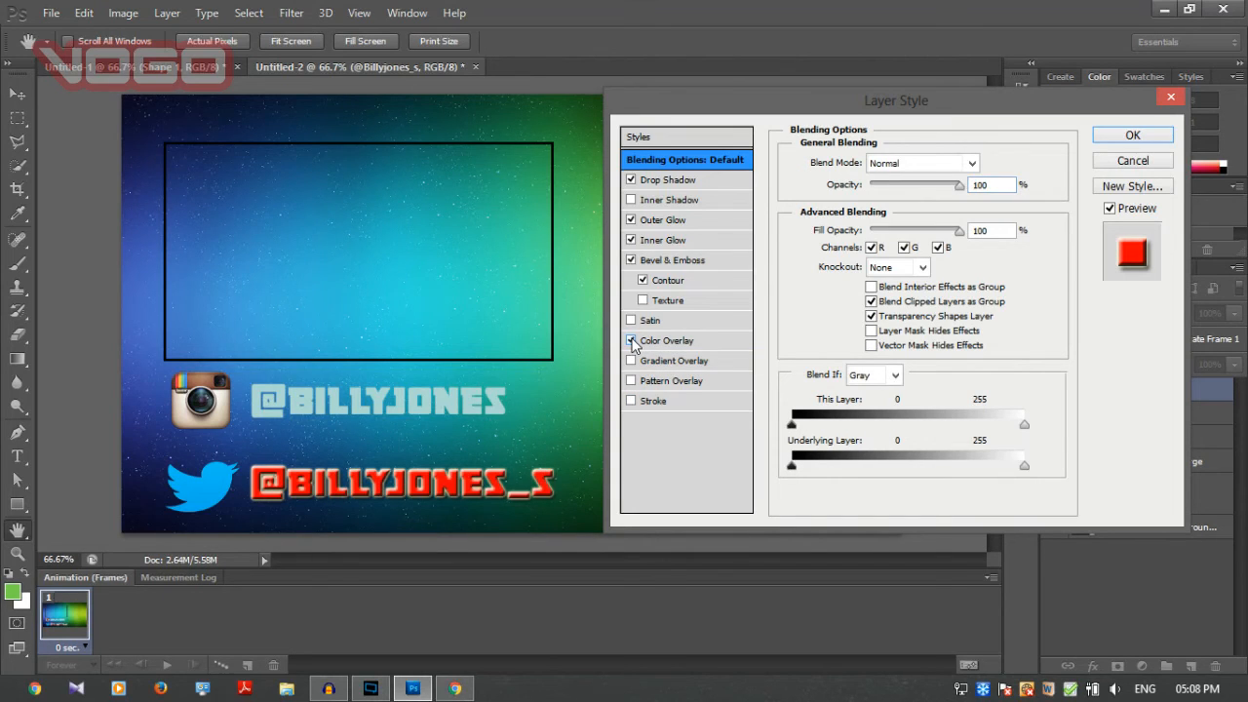
left_click(729, 338)
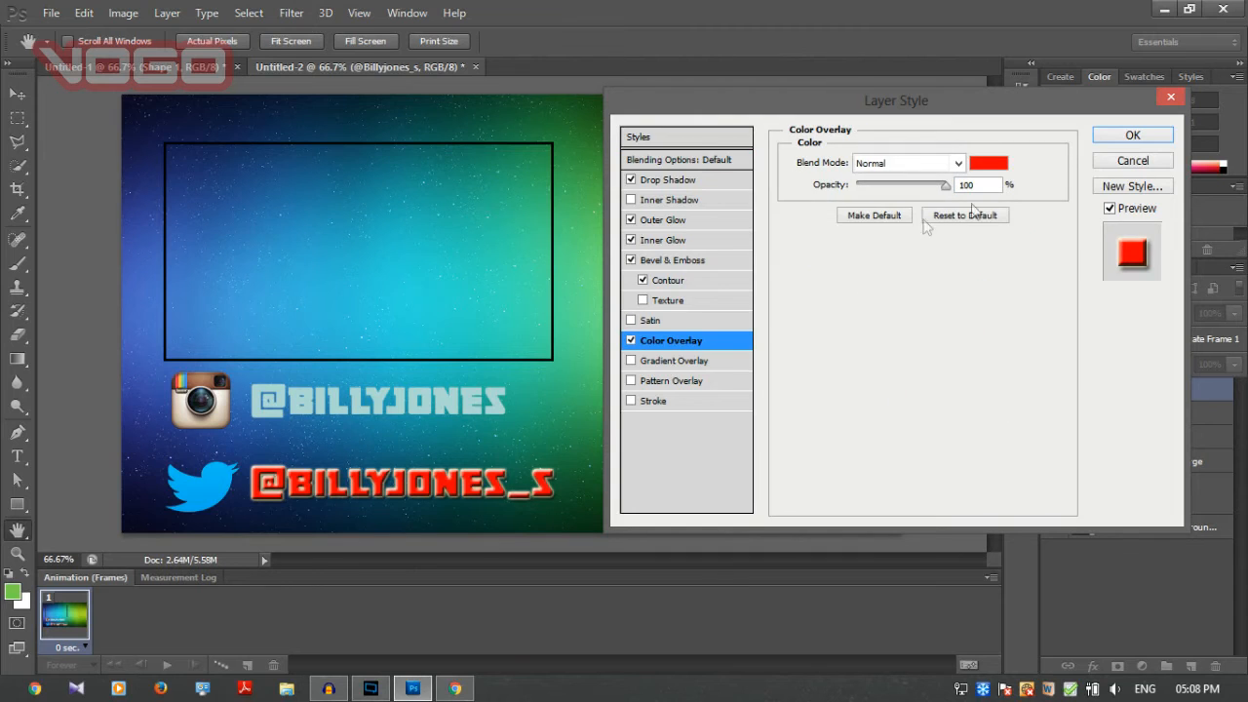
left_click(987, 163)
left_click(861, 423)
left_click_drag(881, 414, 750, 377)
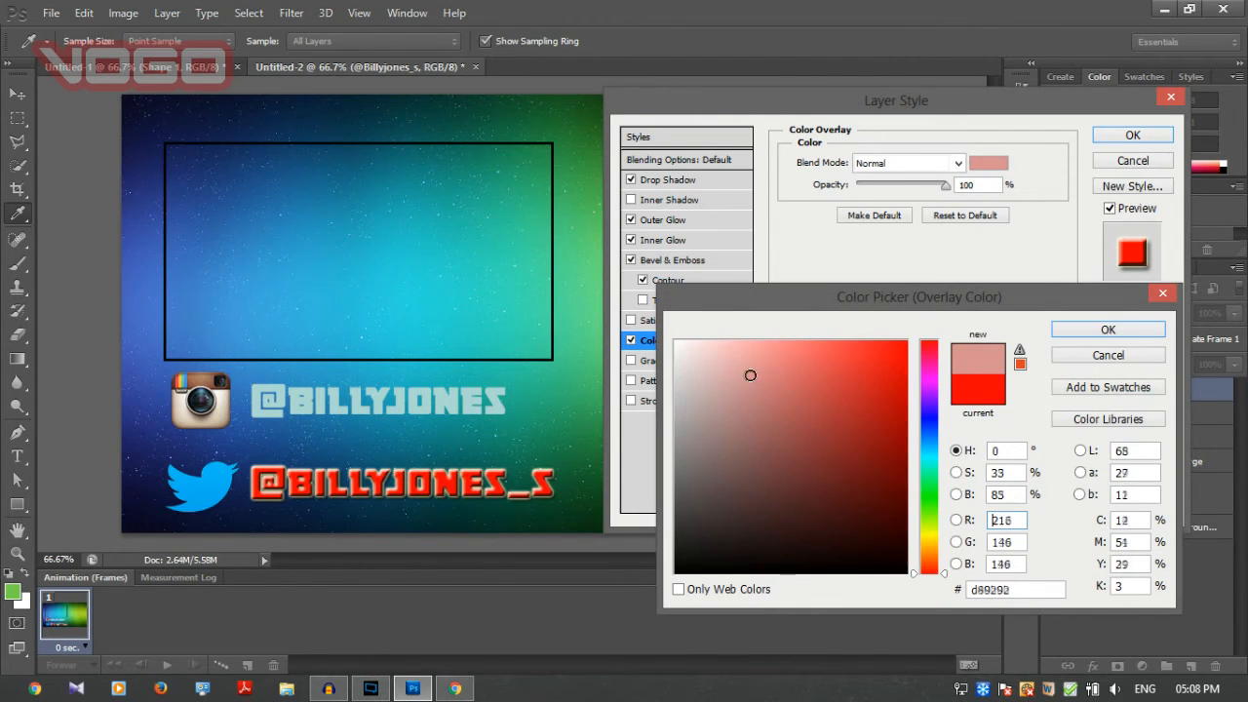
left_click(929, 422)
left_click_drag(931, 428, 930, 496)
left_click_drag(770, 408, 904, 343)
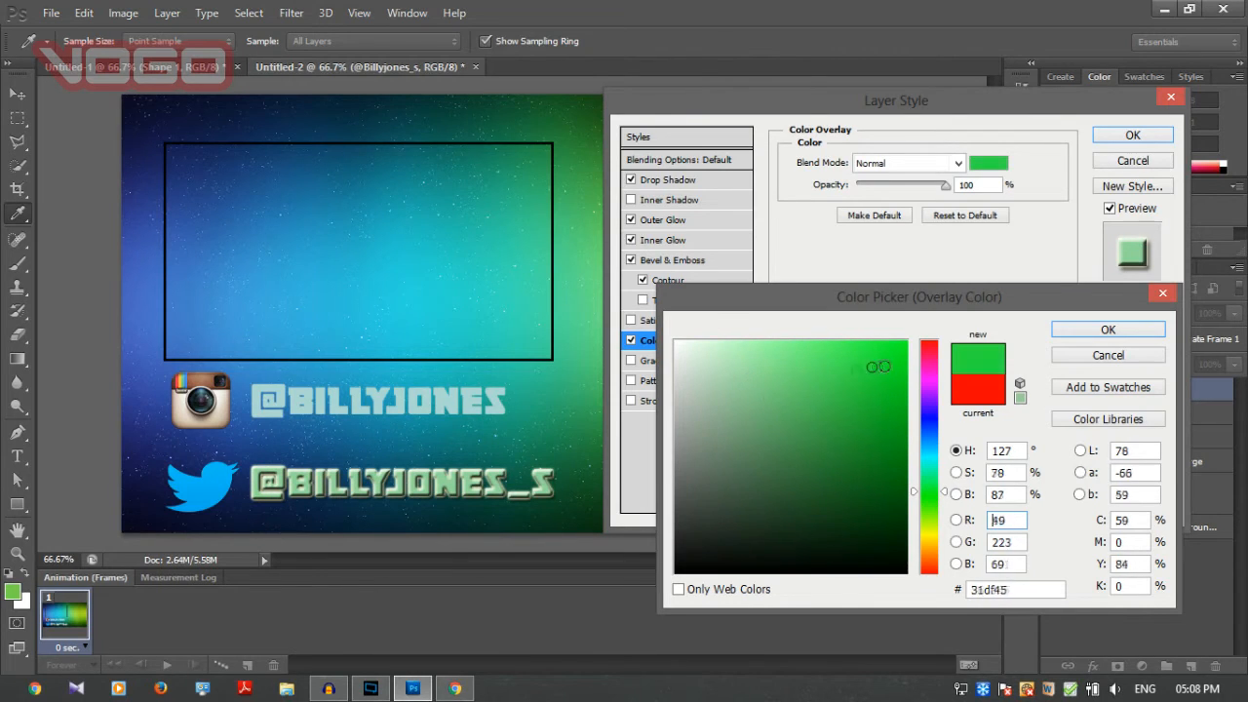
left_click(1108, 330)
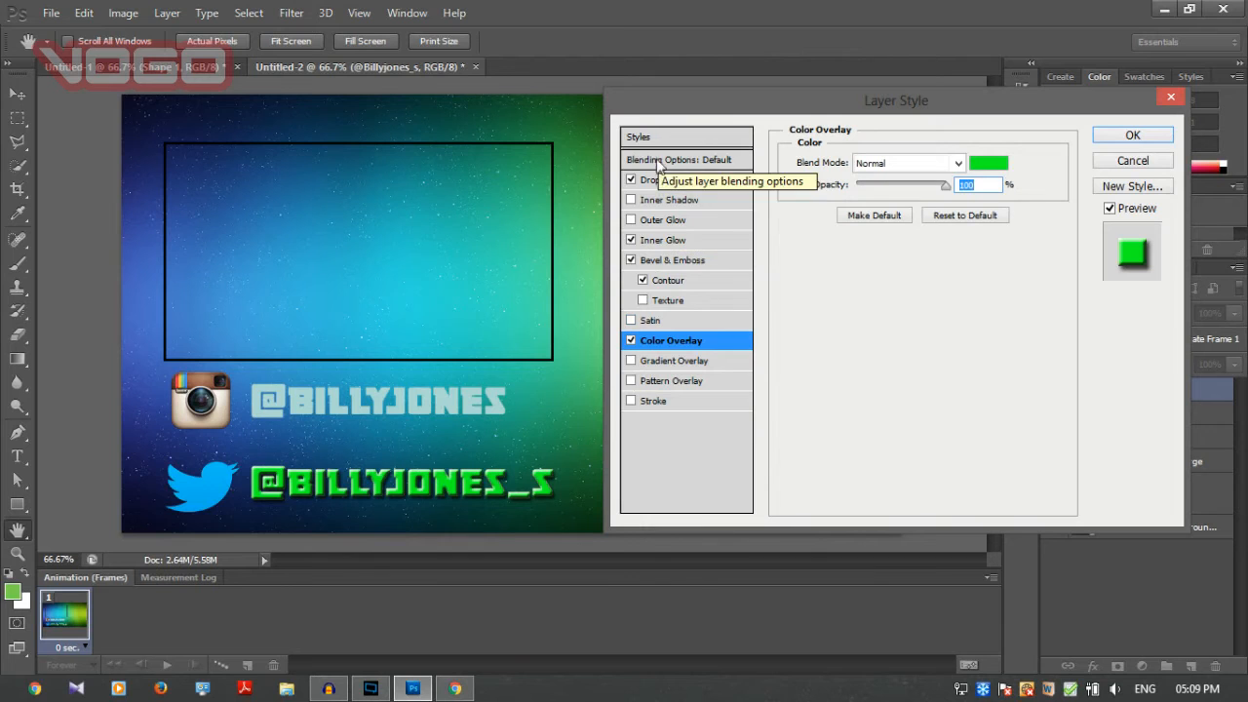
left_click(1129, 136)
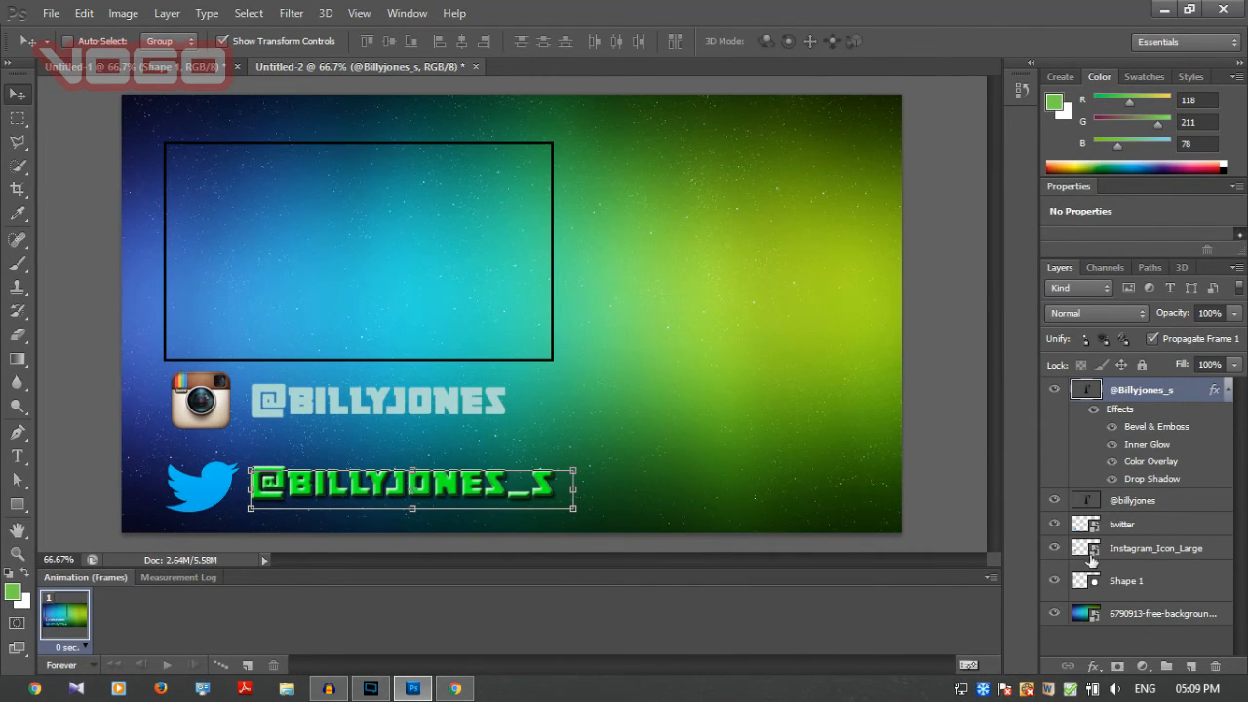
Enable Drop Shadow, Inner Glow, and Bevel & Emboss with Contour in the Instagram handle's layer style.
right_click(1127, 502)
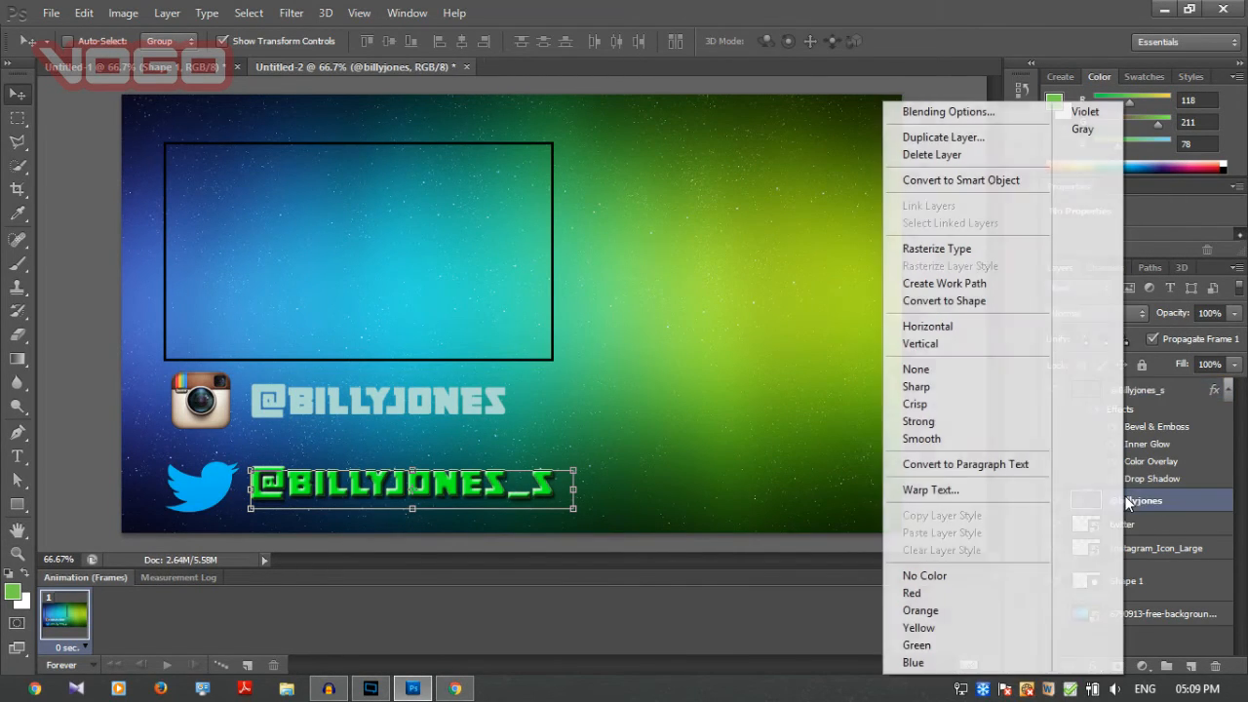
left_click(981, 115)
left_click(668, 180)
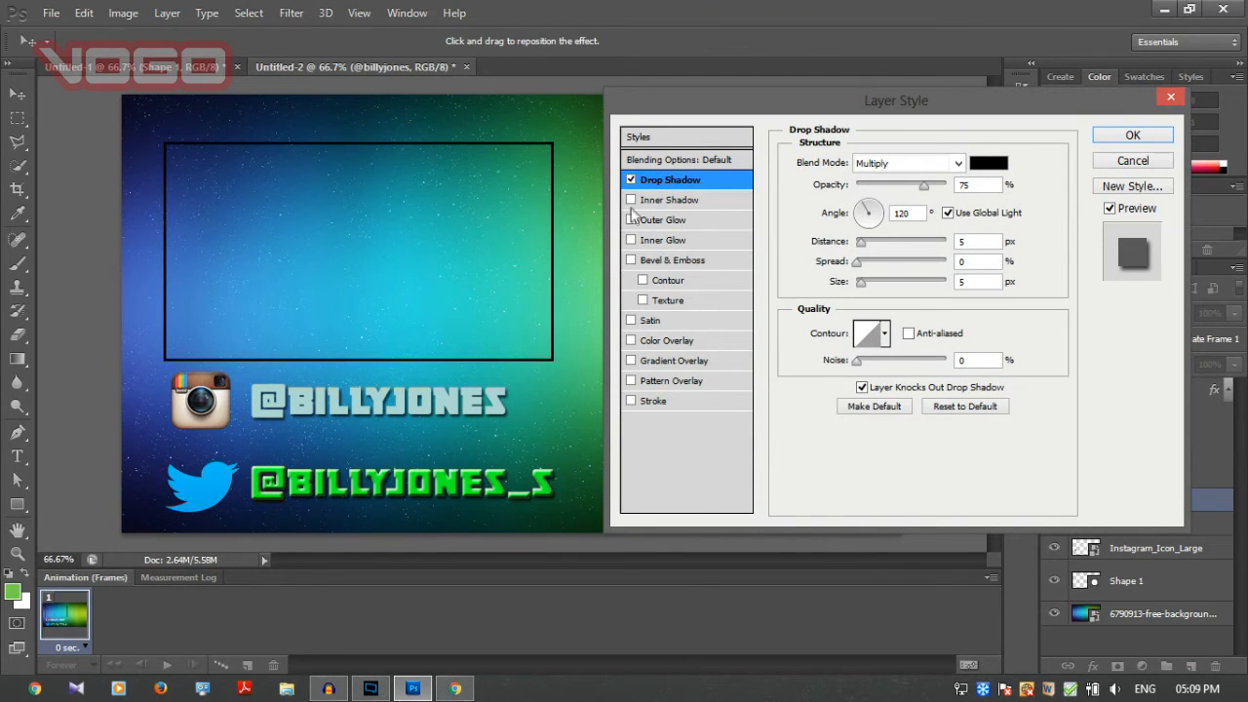
left_click(631, 240)
left_click(631, 260)
left_click(642, 280)
Add a matching bright green Color Overlay to the Instagram handle and apply the layer style.
left_click(631, 340)
left_click(666, 340)
left_click(988, 163)
left_click_drag(938, 585, 938, 517)
left_click(1108, 328)
left_click(1133, 135)
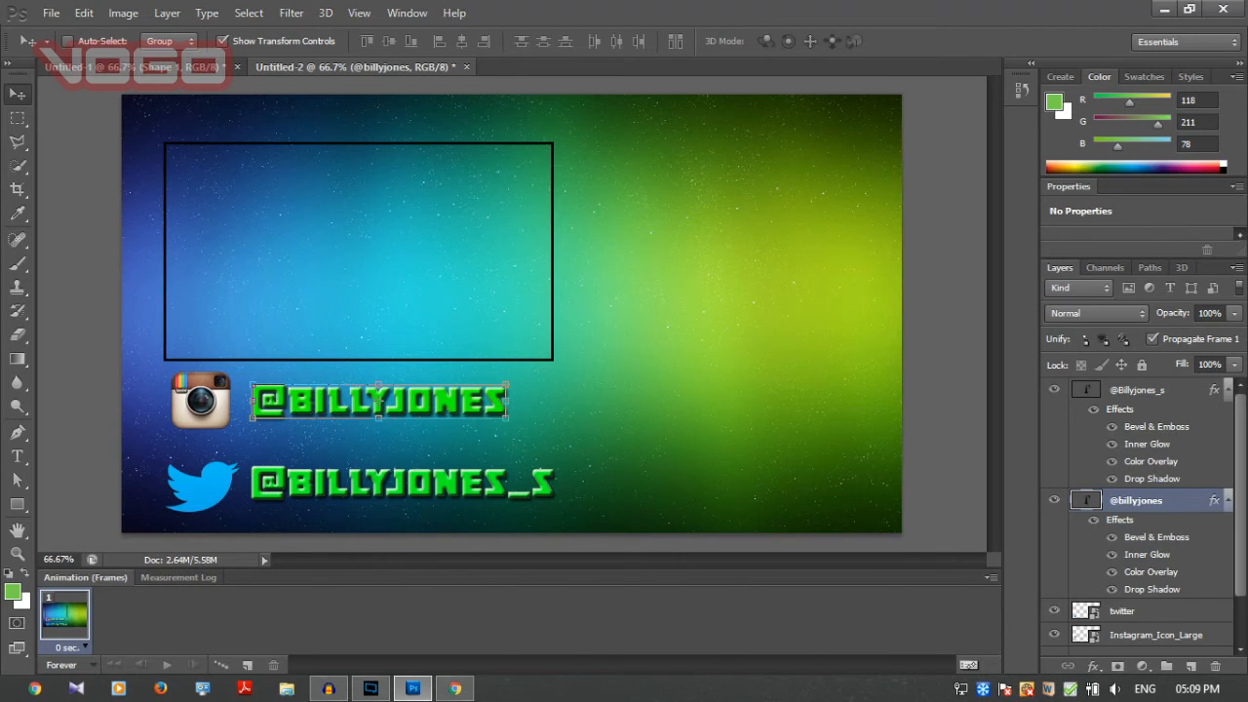
Switch to Chrome and search Google Images for "subscribe png".
left_click(455, 689)
type("subscribe ")
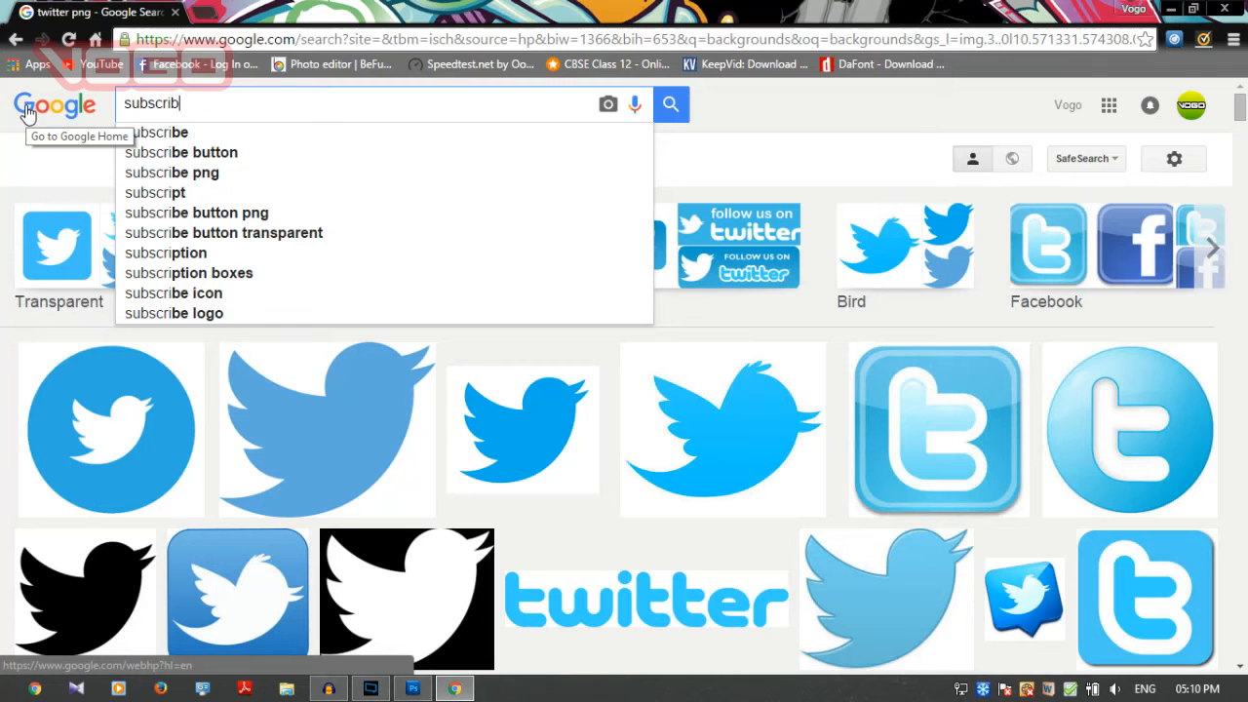
type("png")
key("Return")
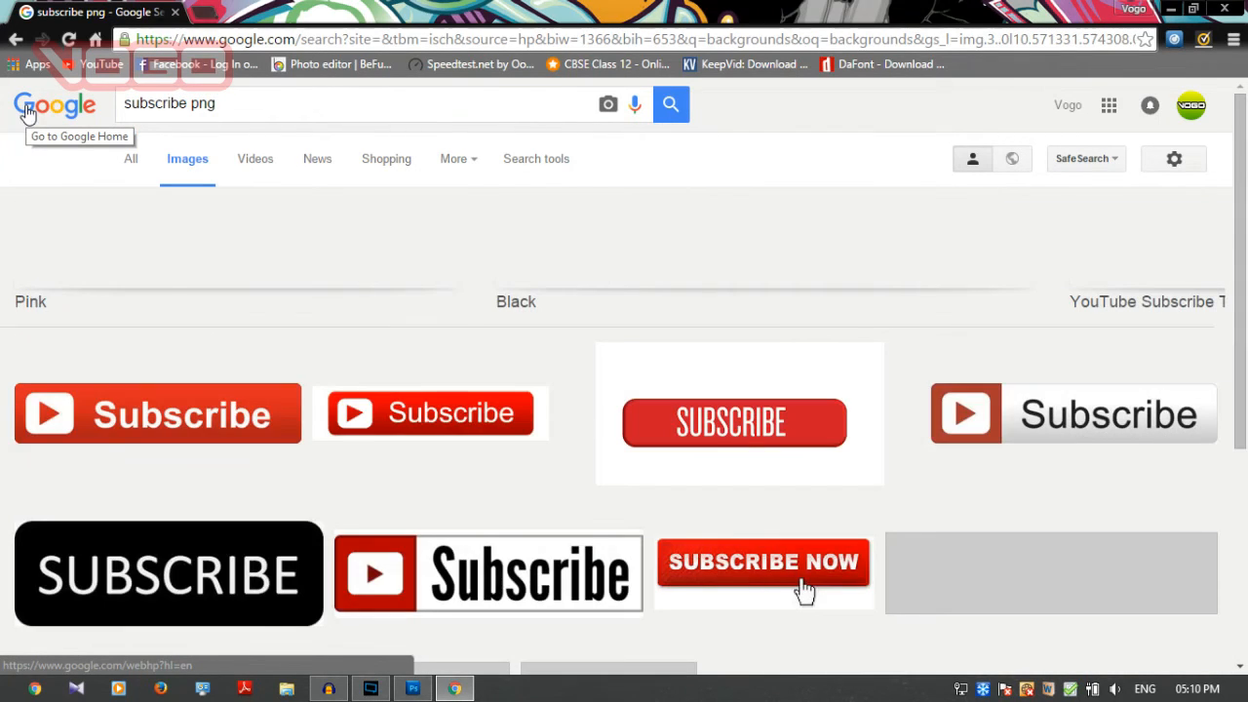
Open the 1000 × 212 red Subscribe button image with the white play icon and save it as Subscribe.png.
scroll(803, 585, "down", 1)
scroll(169, 283, "down", 1)
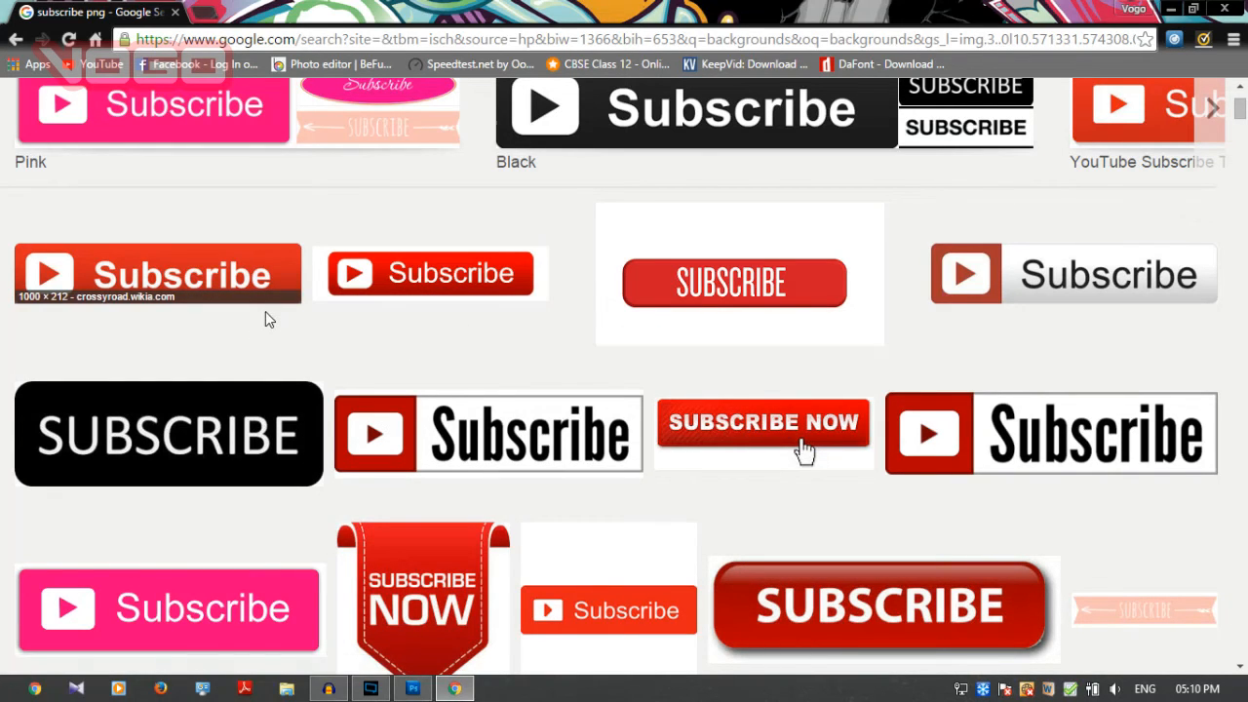
right_click(209, 268)
left_click(141, 280)
right_click(352, 429)
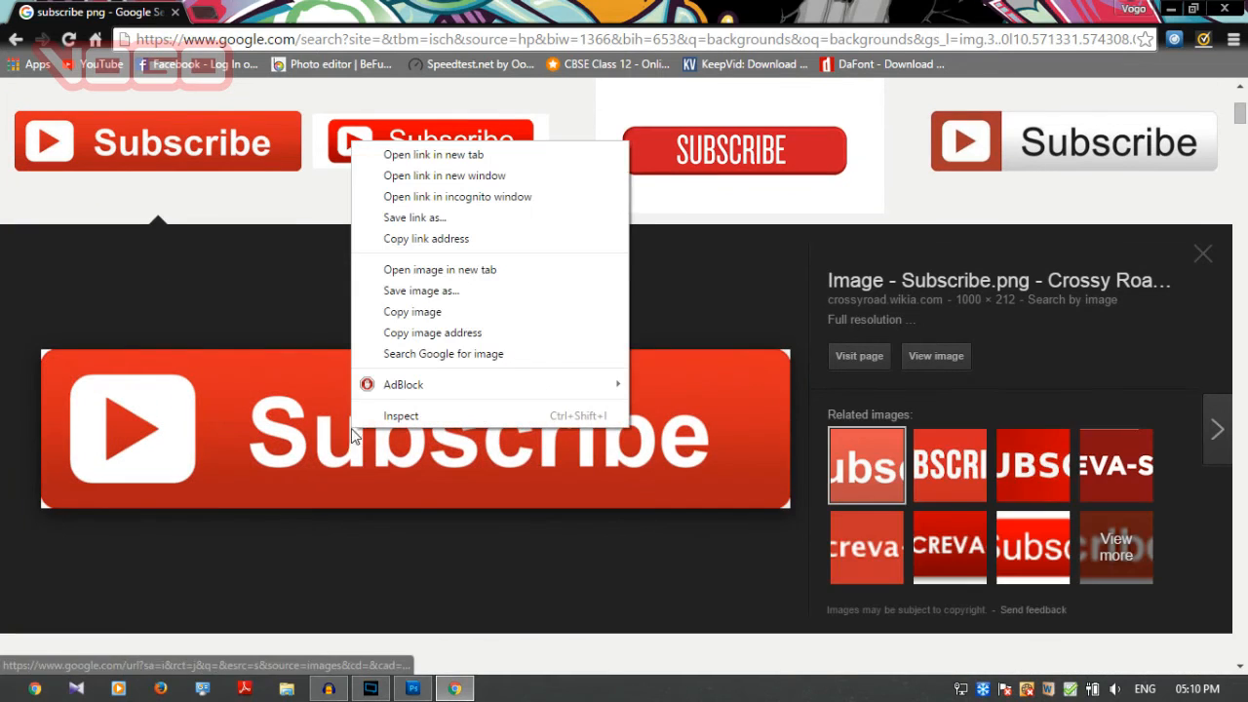
left_click(389, 299)
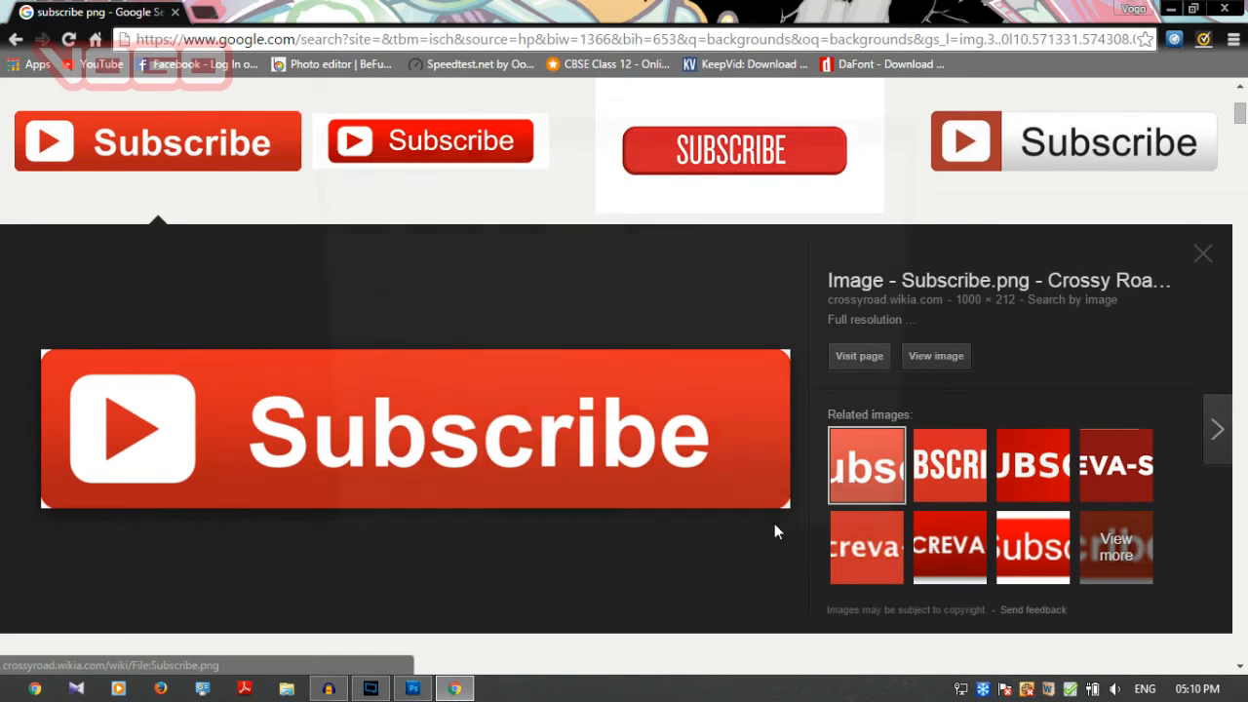
left_click(771, 521)
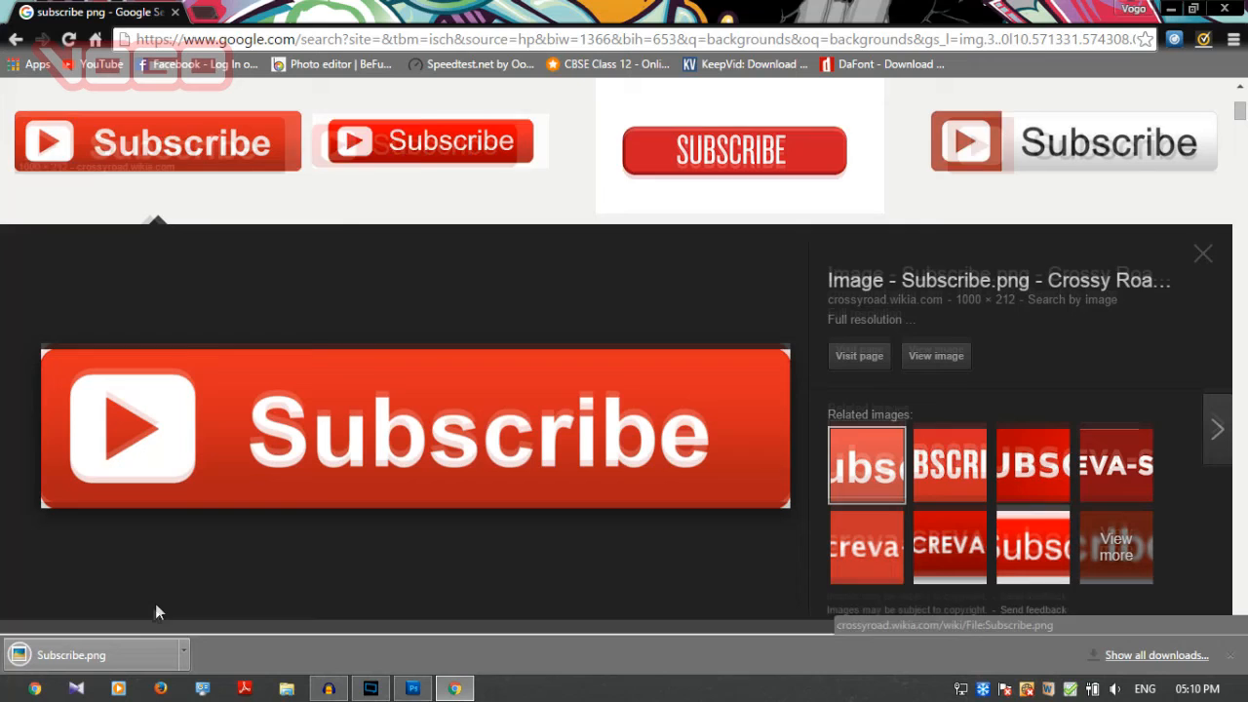
Switch back to Photoshop and place the Subscribe PNG from the Desktop into the Untitled-2 document.
left_click(414, 689)
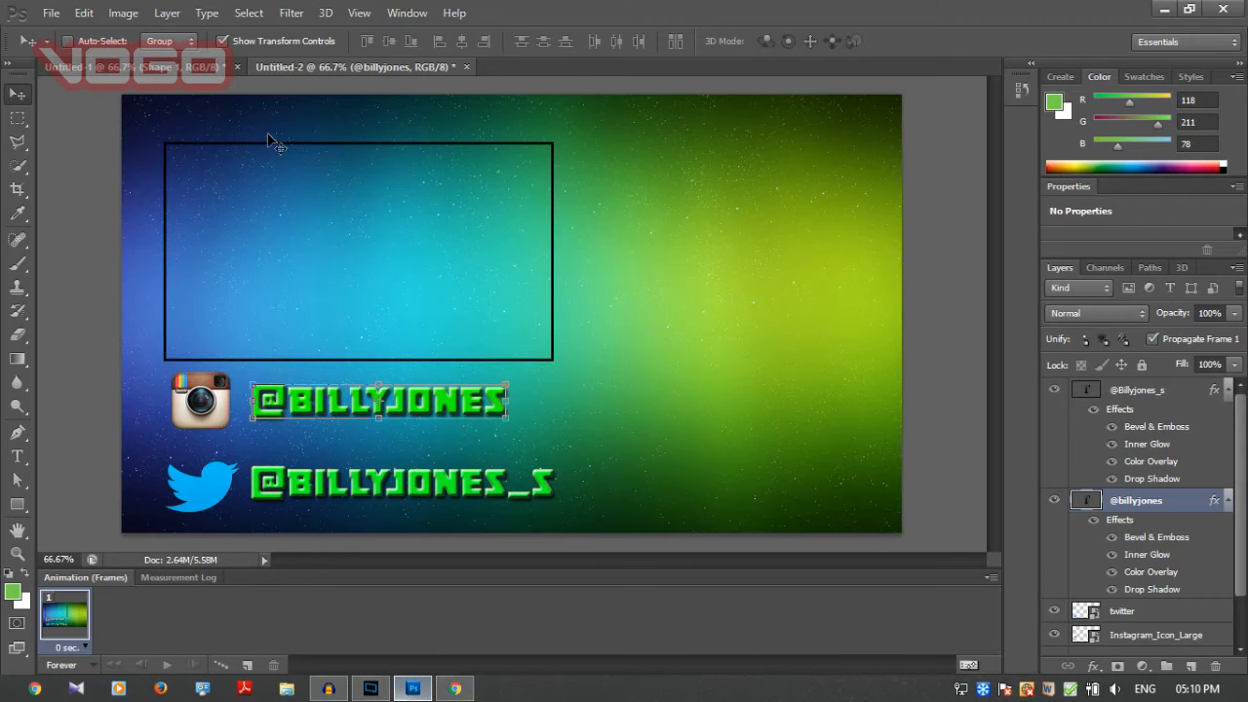
left_click(56, 12)
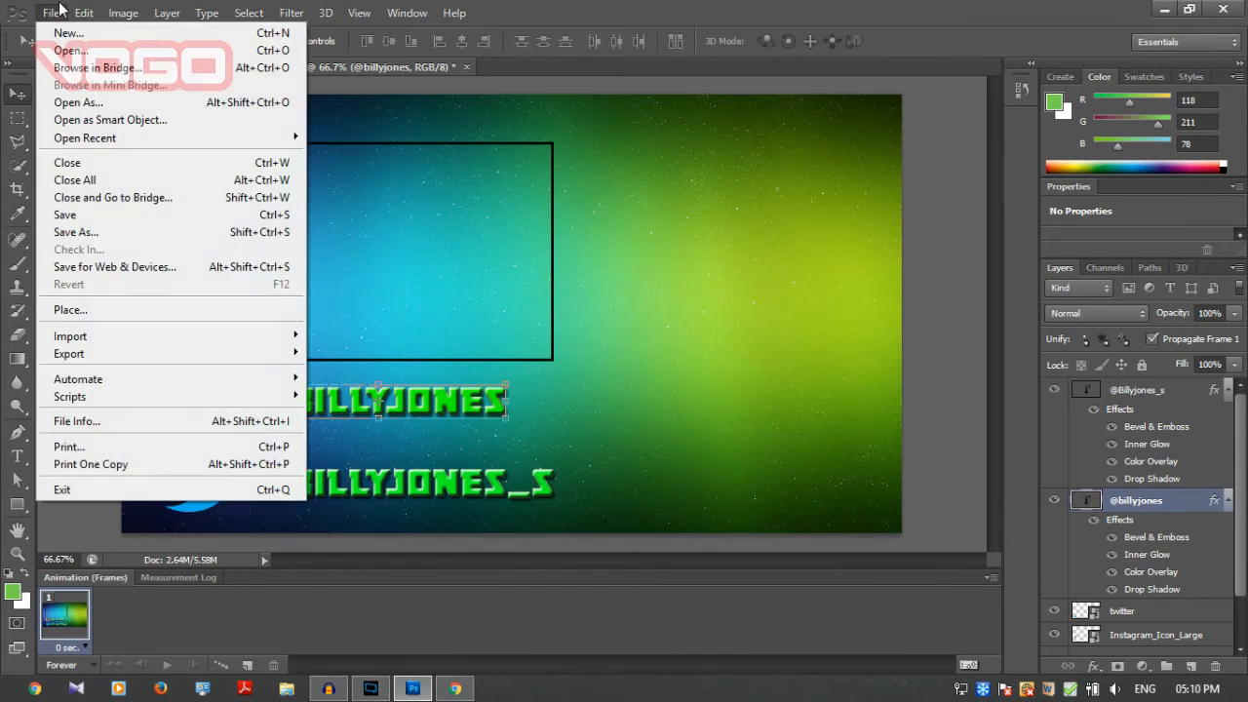
left_click(124, 312)
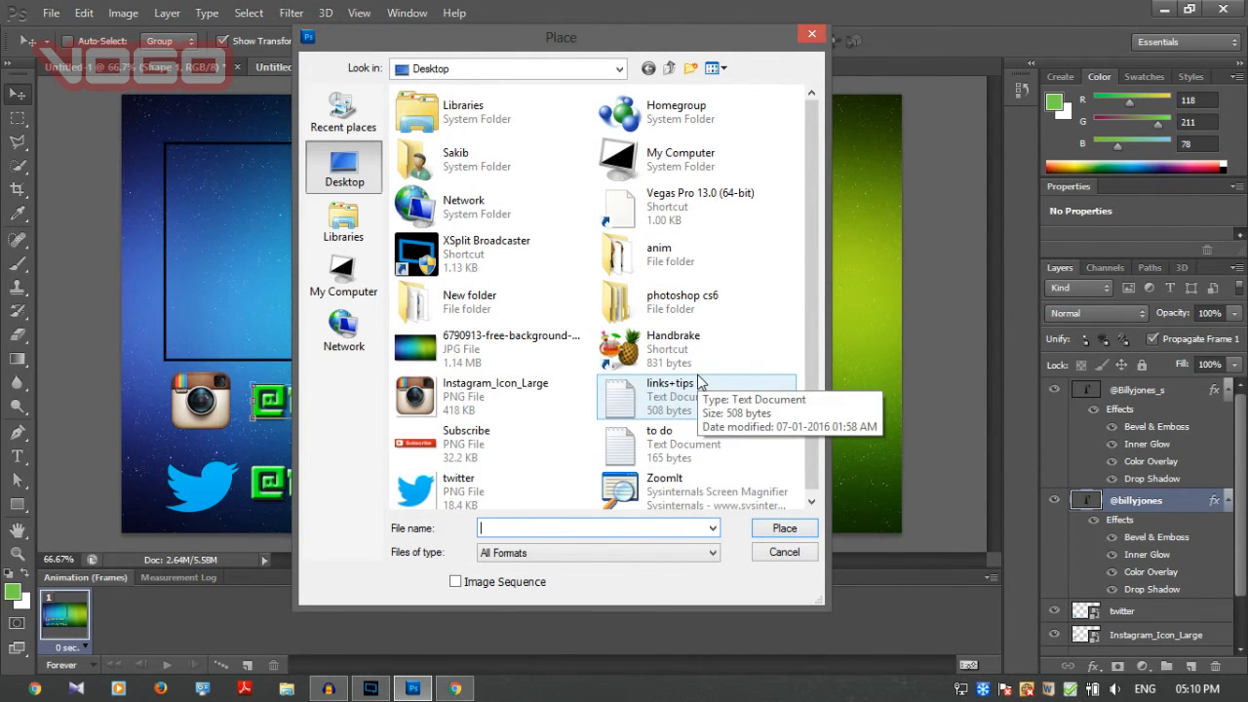
double_click(522, 438)
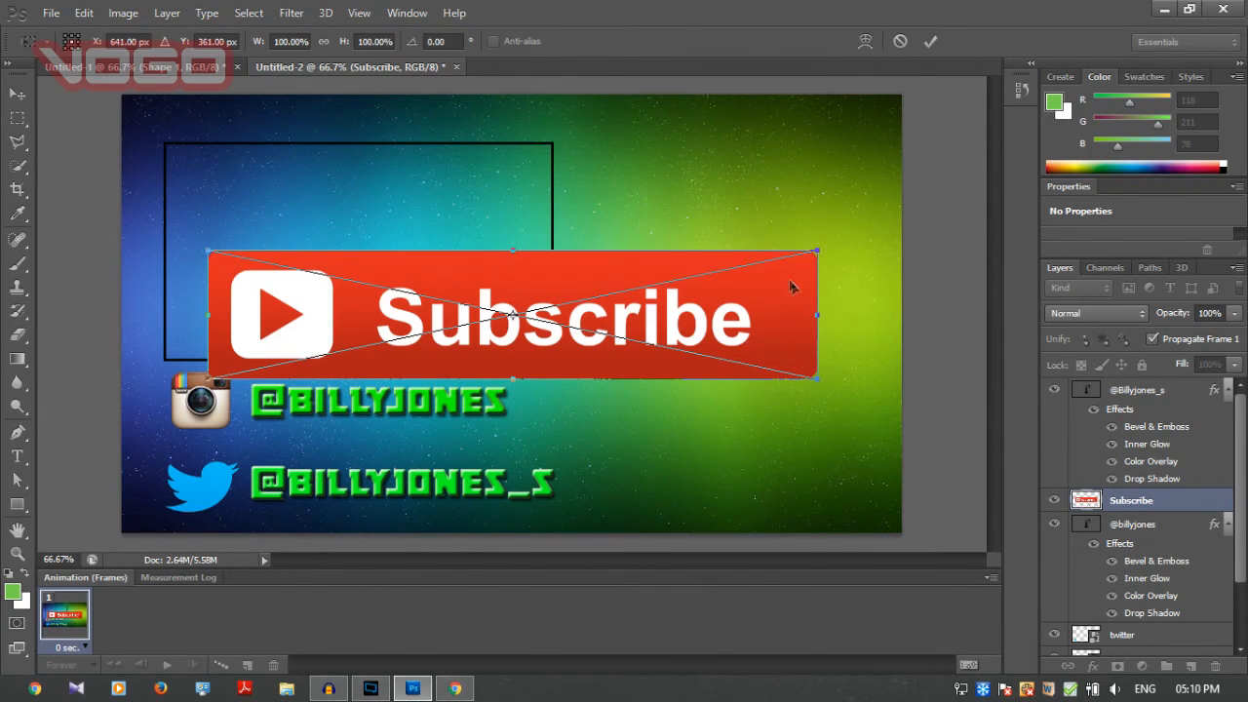
Scale the Subscribe button to about 50.7% width and 58% height, position it right of the outlined rectangle, and commit the transform.
mouse_move(816, 251)
left_mouse_down()
mouse_move(571, 259)
mouse_move(497, 315)
mouse_move(446, 326)
mouse_move(720, 317)
mouse_move(802, 384)
mouse_move(804, 239)
left_mouse_up()
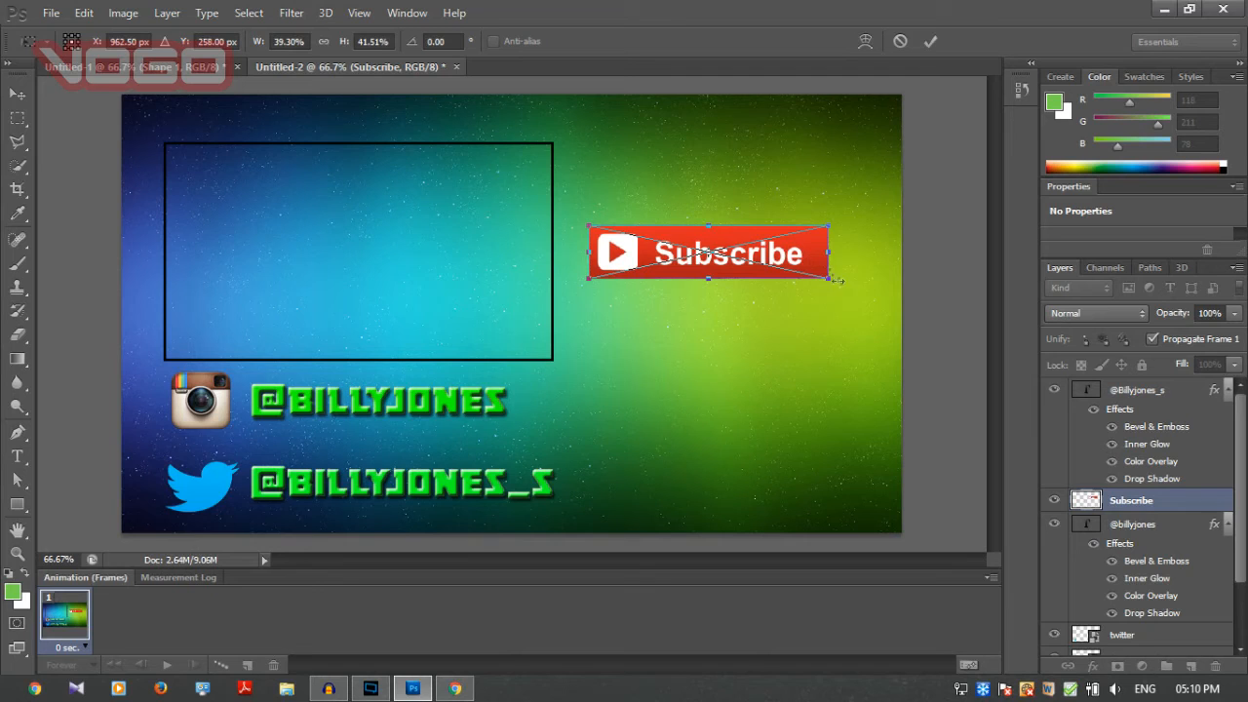
left_click_drag(835, 283, 889, 303)
left_click_drag(780, 268, 765, 268)
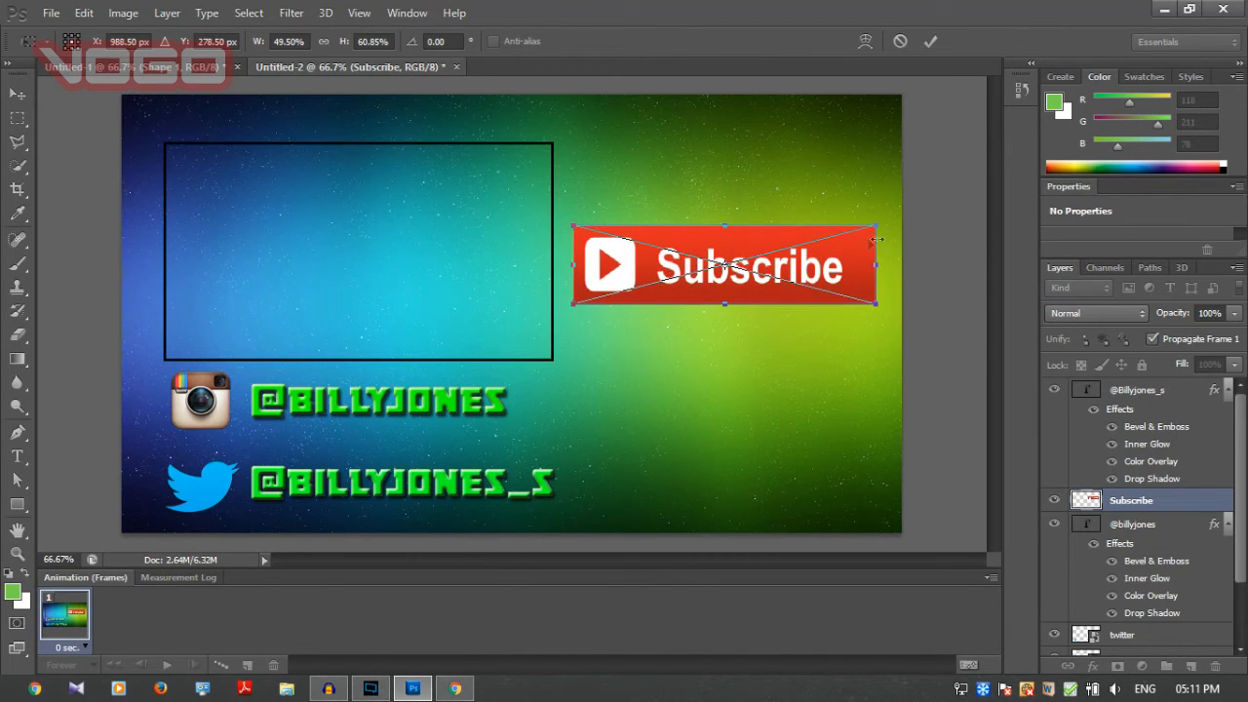
left_click(932, 44)
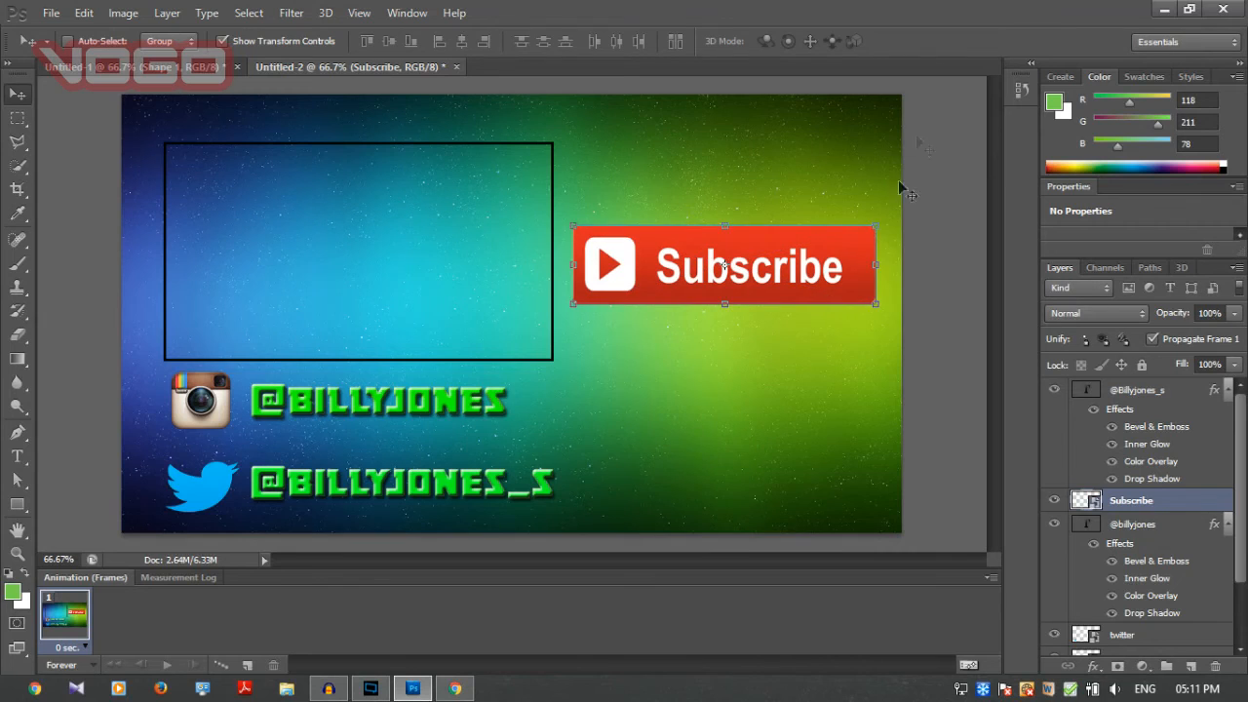
left_click_drag(874, 225, 883, 230)
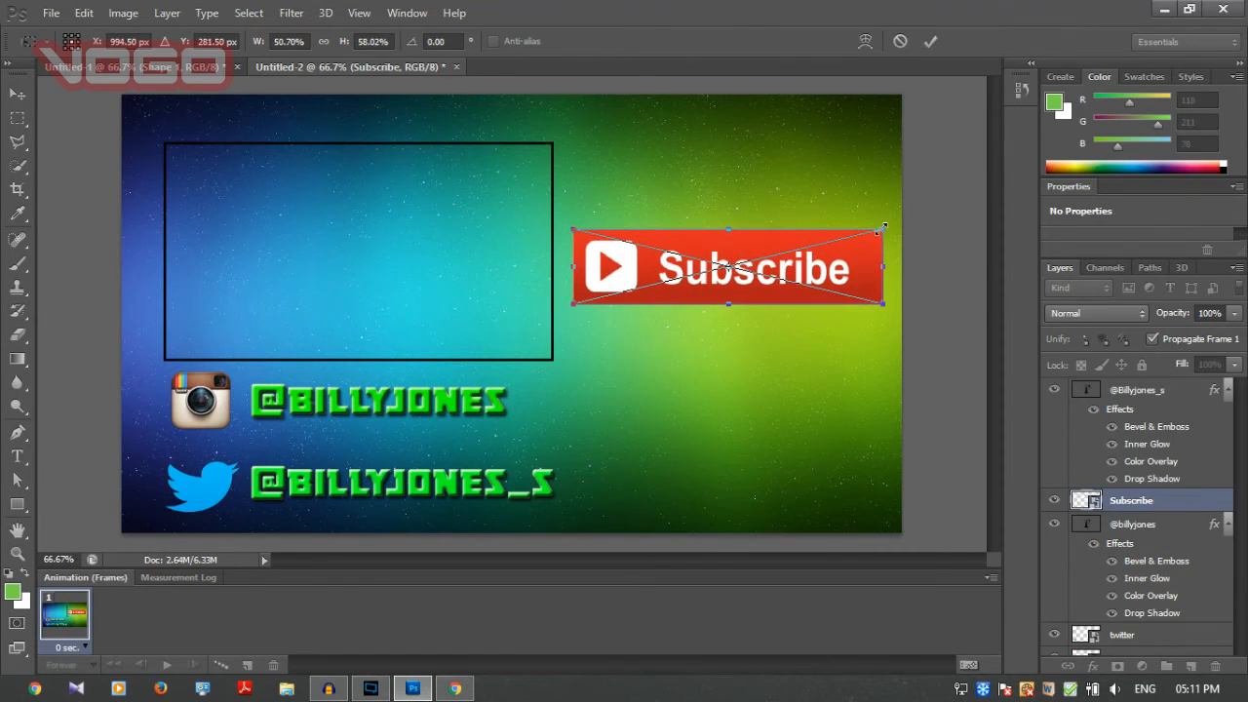
left_click(931, 43)
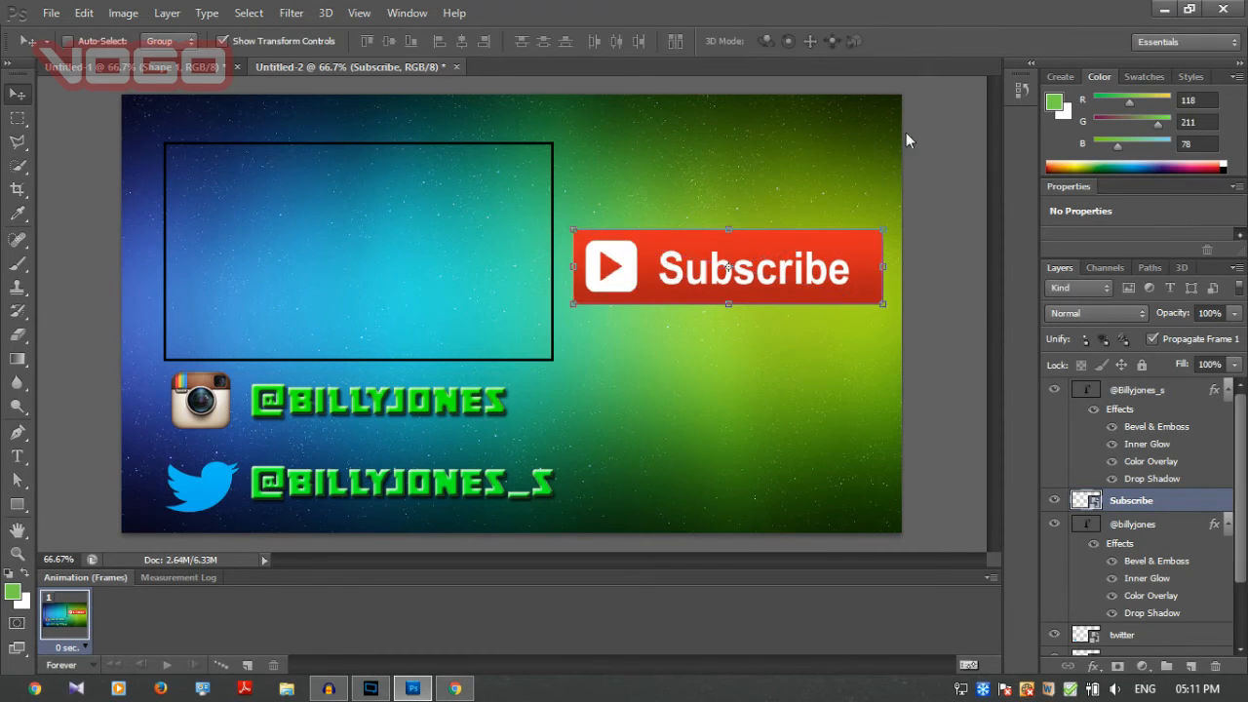
Open the layer style blending options for the Subscribe button layer.
right_click(1134, 511)
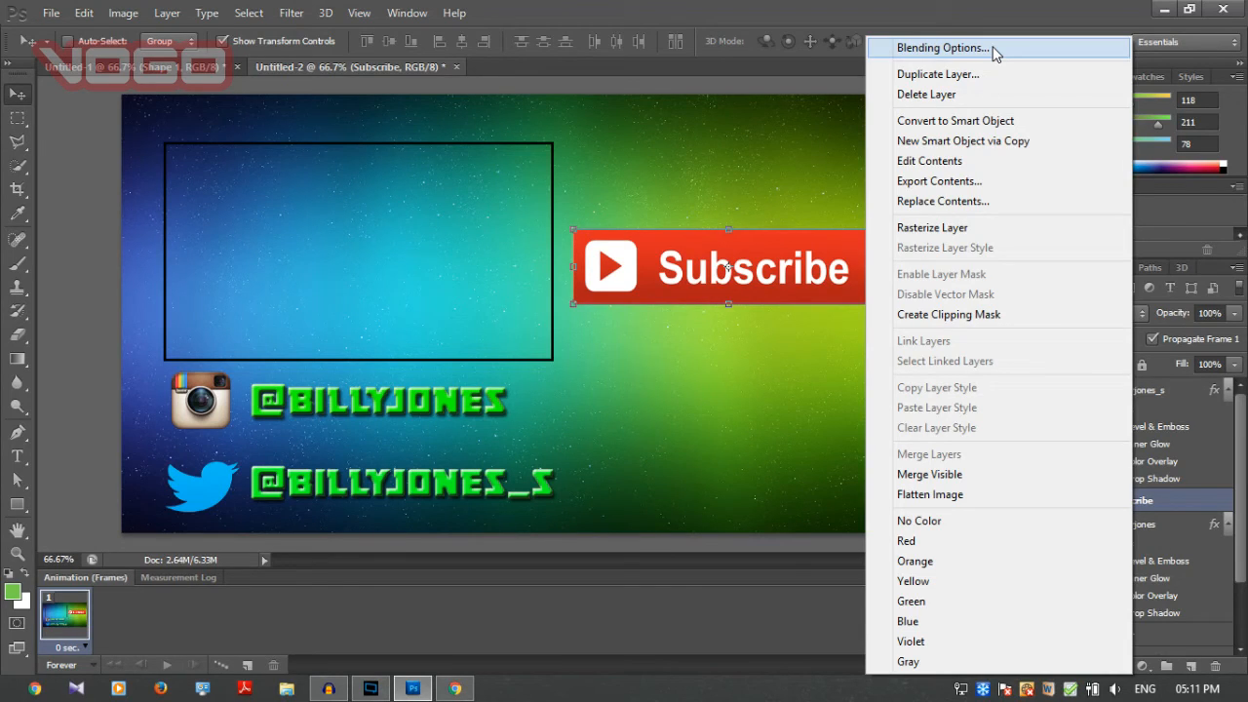
left_click(993, 49)
key("super+c")
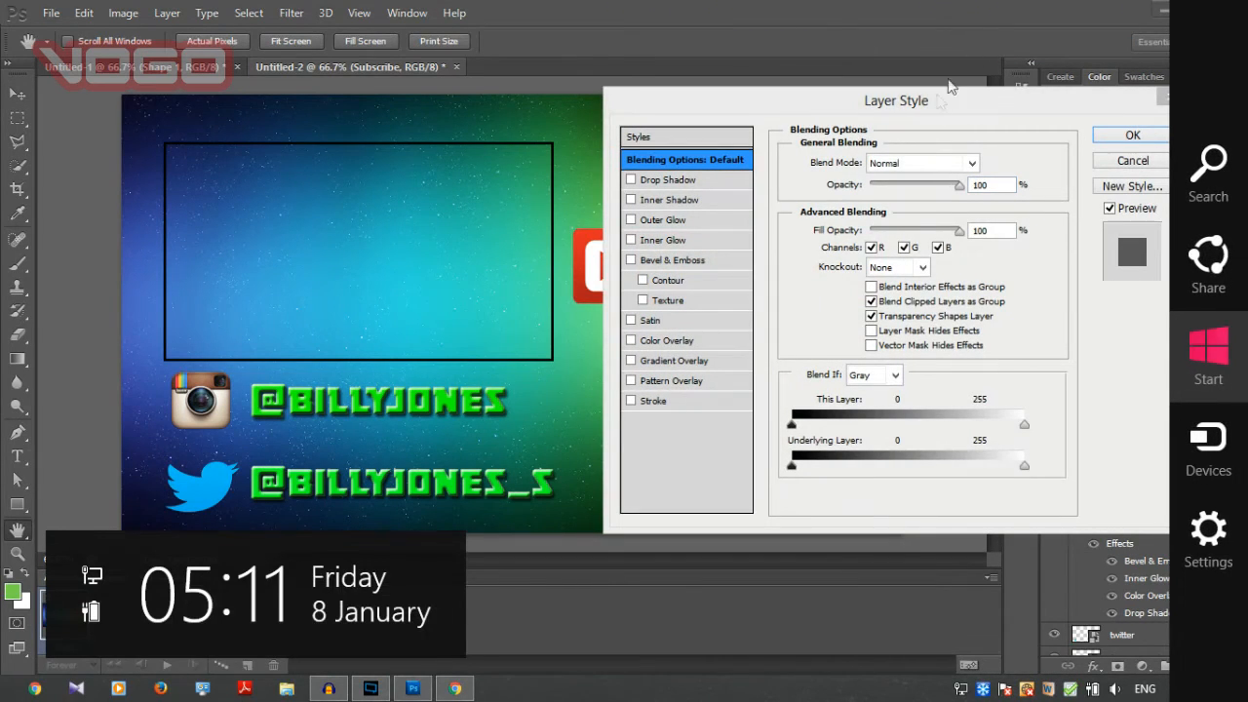
left_click(930, 103)
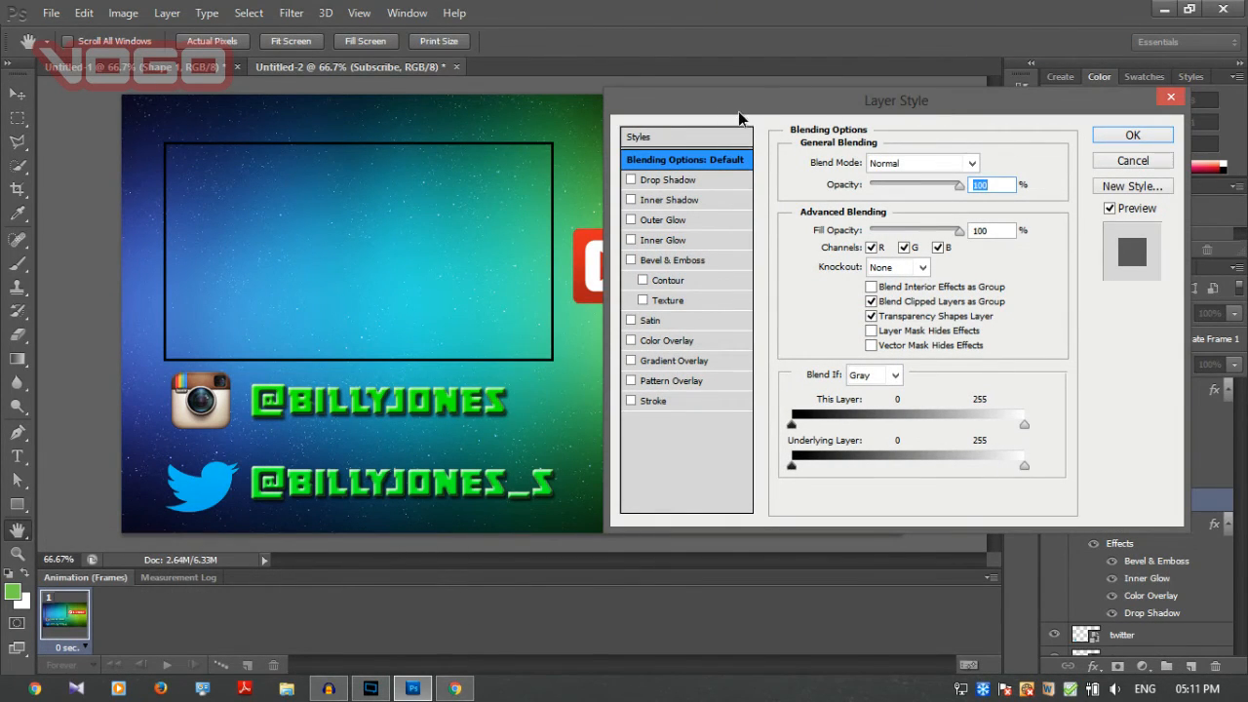